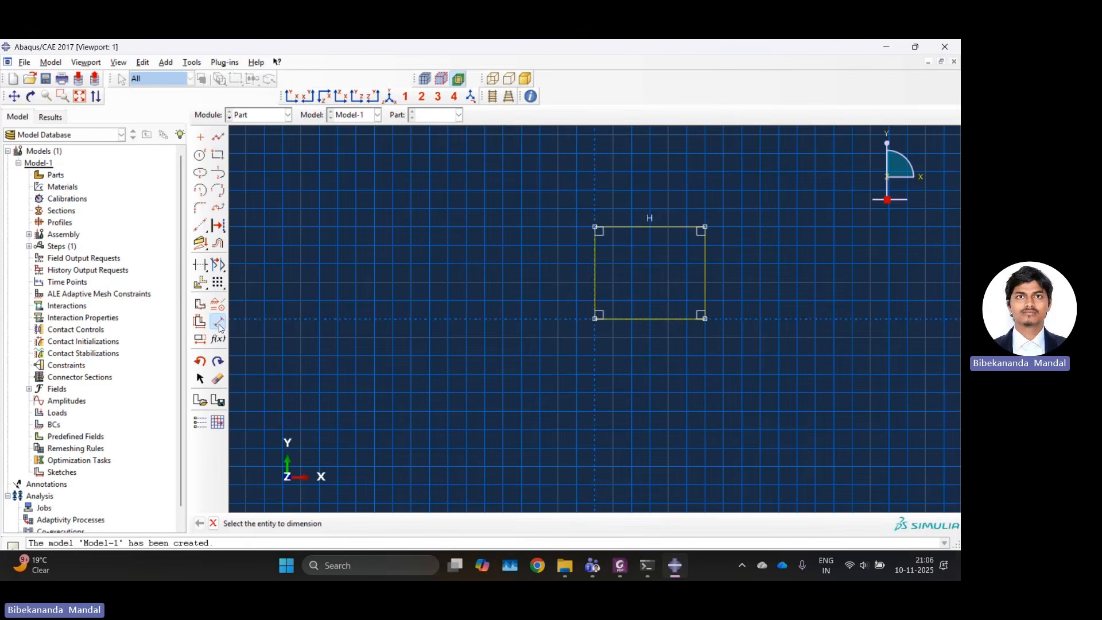
Dimension the rectangle's lower horizontal edge and set its length to 400.
{"action": "left_click", "coordinate": [645, 321]}
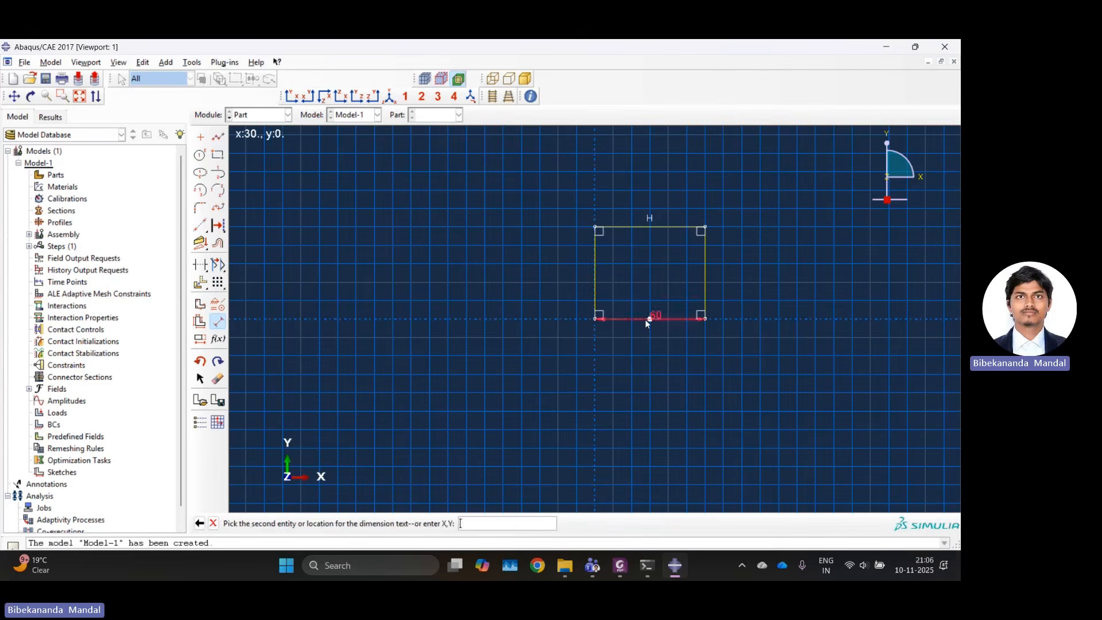
{"action": "left_click", "coordinate": [651, 353]}
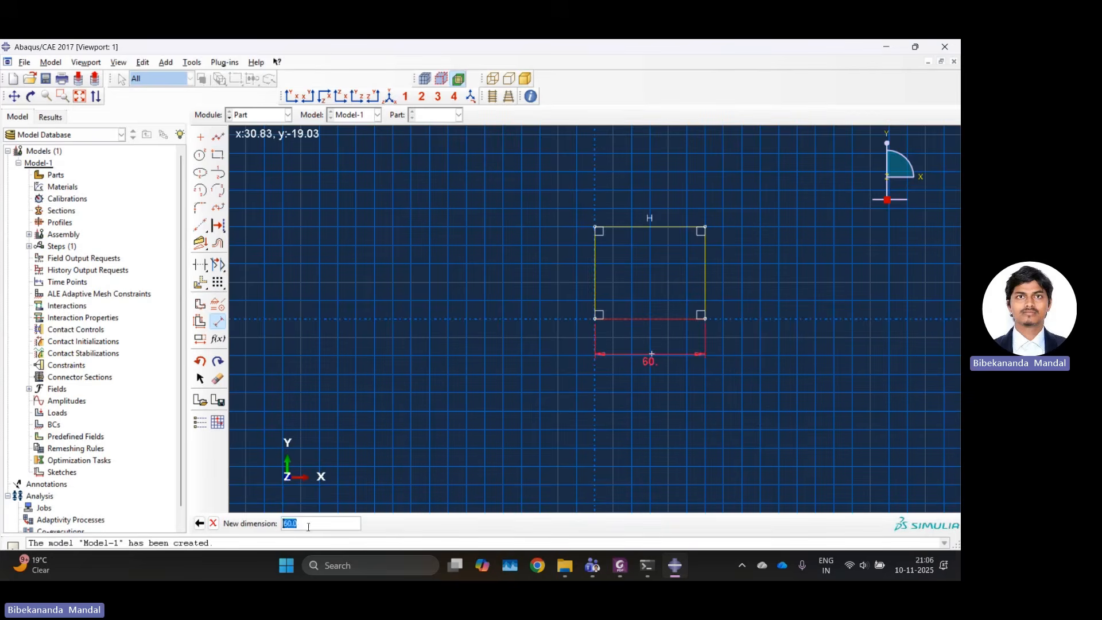
{"action": "type", "text": "400"}
{"action": "key", "text": "Return"}
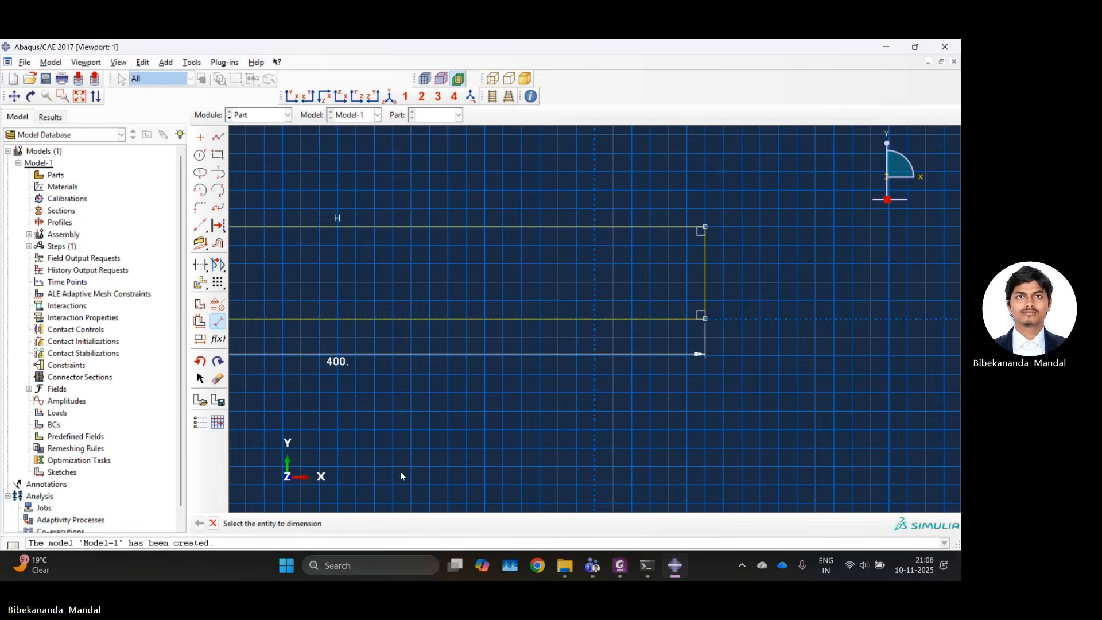
Dimension the rectangle's right vertical edge to 400 and finish the sketch to create the square plate part.
{"action": "left_click", "coordinate": [703, 271]}
{"action": "left_click", "coordinate": [759, 265]}
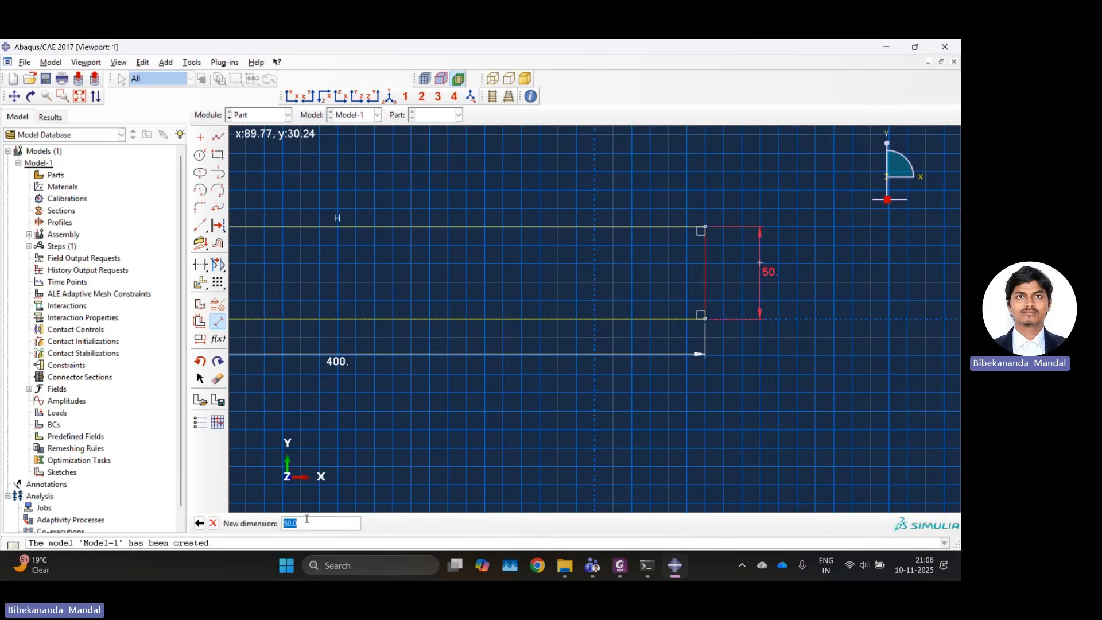
{"action": "type", "text": "400"}
{"action": "key", "text": "Return"}
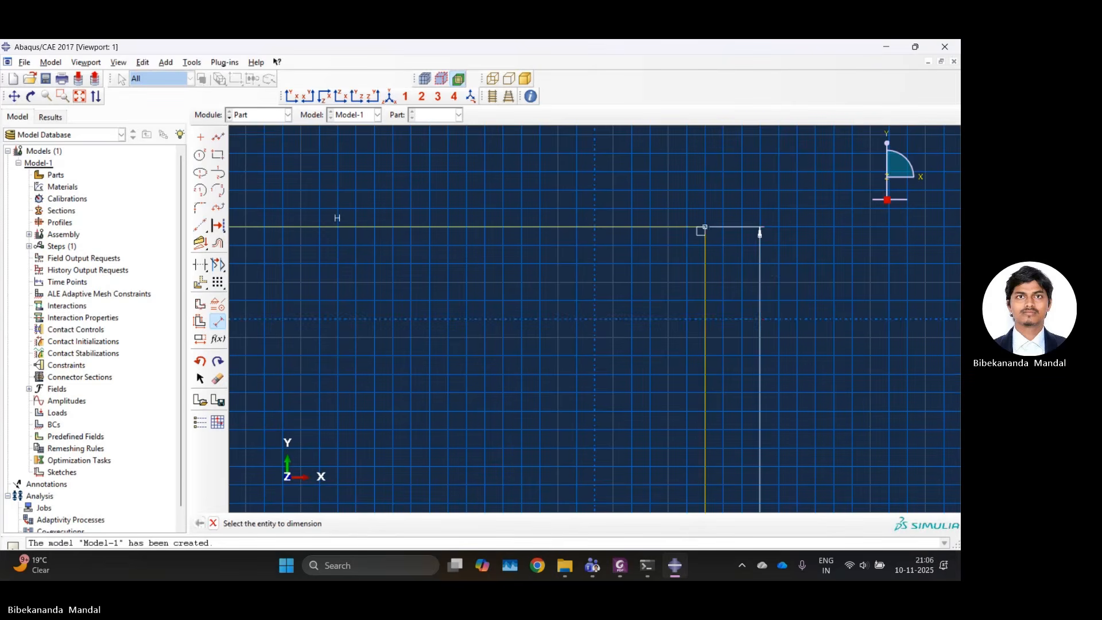
{"action": "left_click", "coordinate": [213, 523]}
{"action": "left_click", "coordinate": [361, 523]}
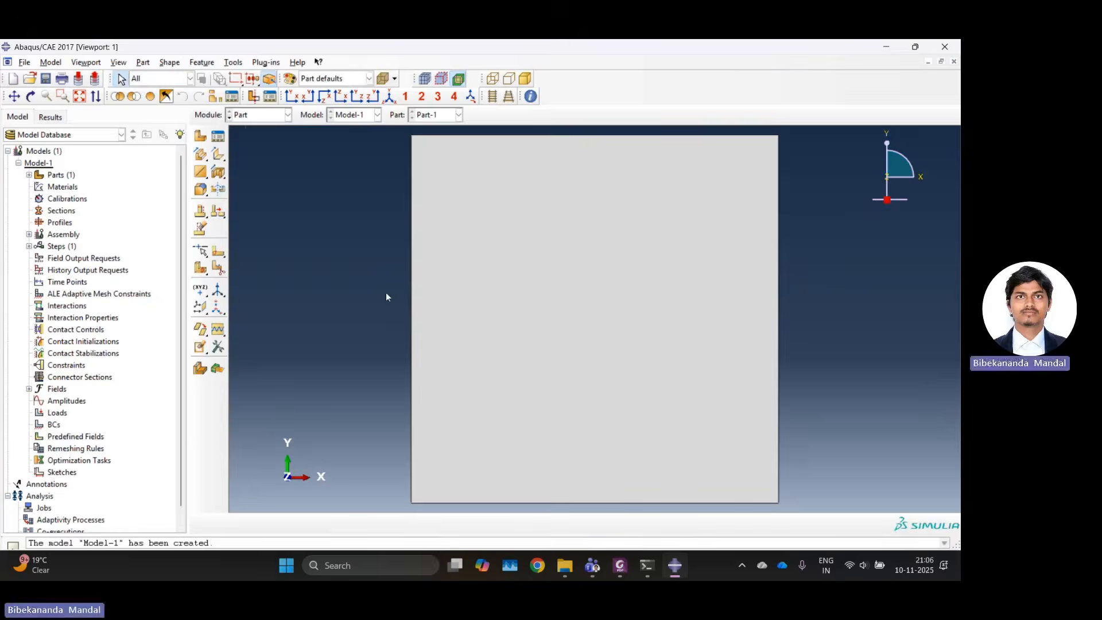
Switch to the Property module and start a new material named Steel.
{"action": "left_click", "coordinate": [238, 116]}
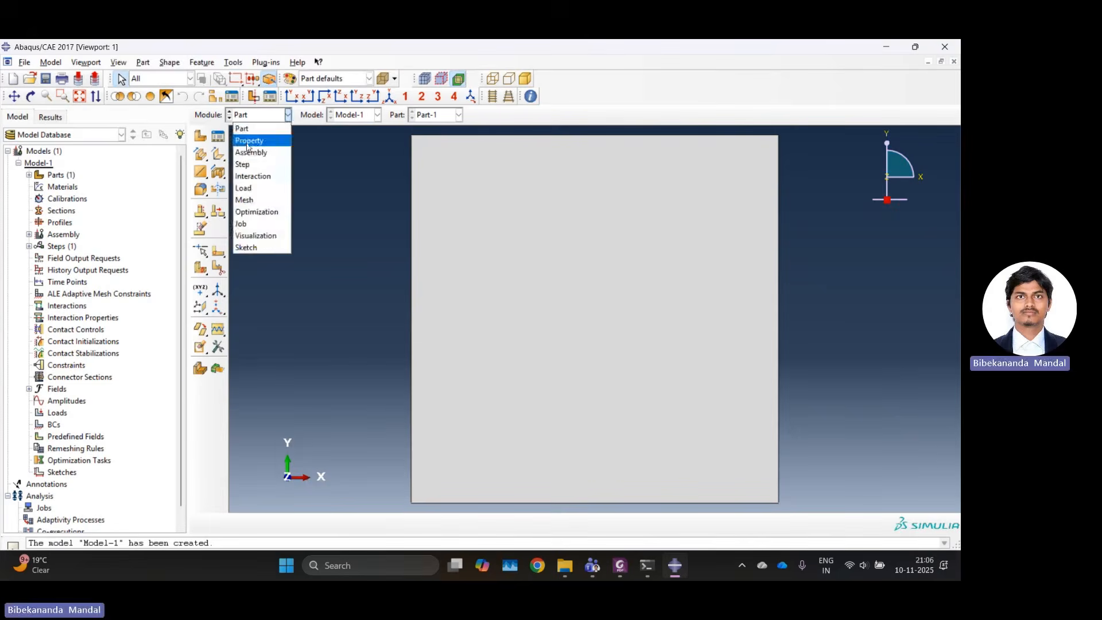
{"action": "left_click", "coordinate": [244, 147]}
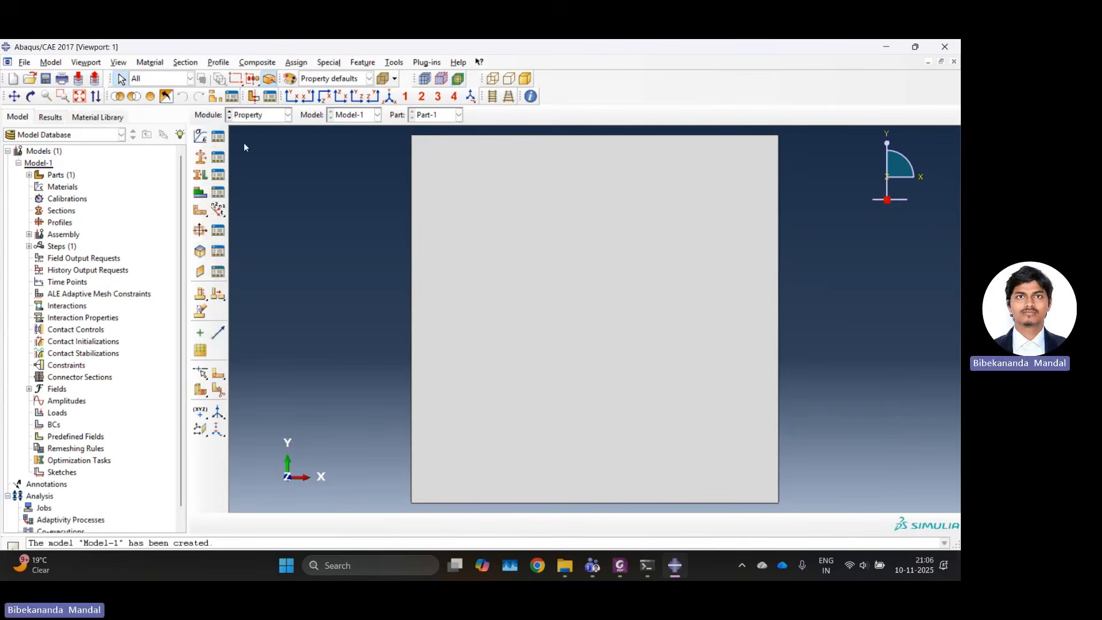
{"action": "left_click", "coordinate": [201, 137]}
{"action": "type", "text": "Ste"}
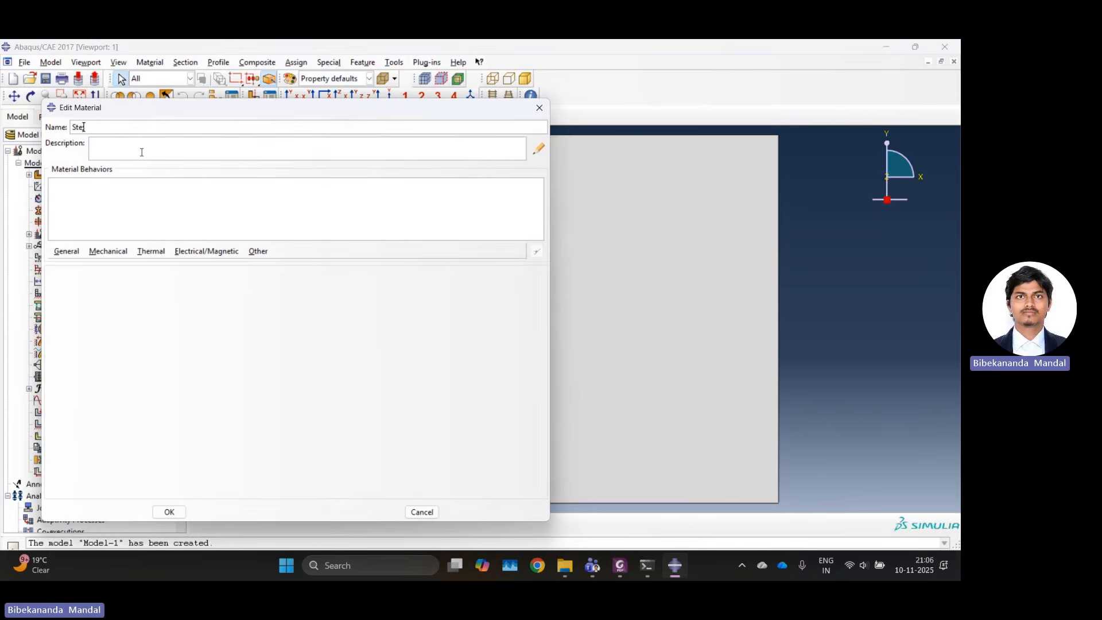
{"action": "type", "text": "el"}
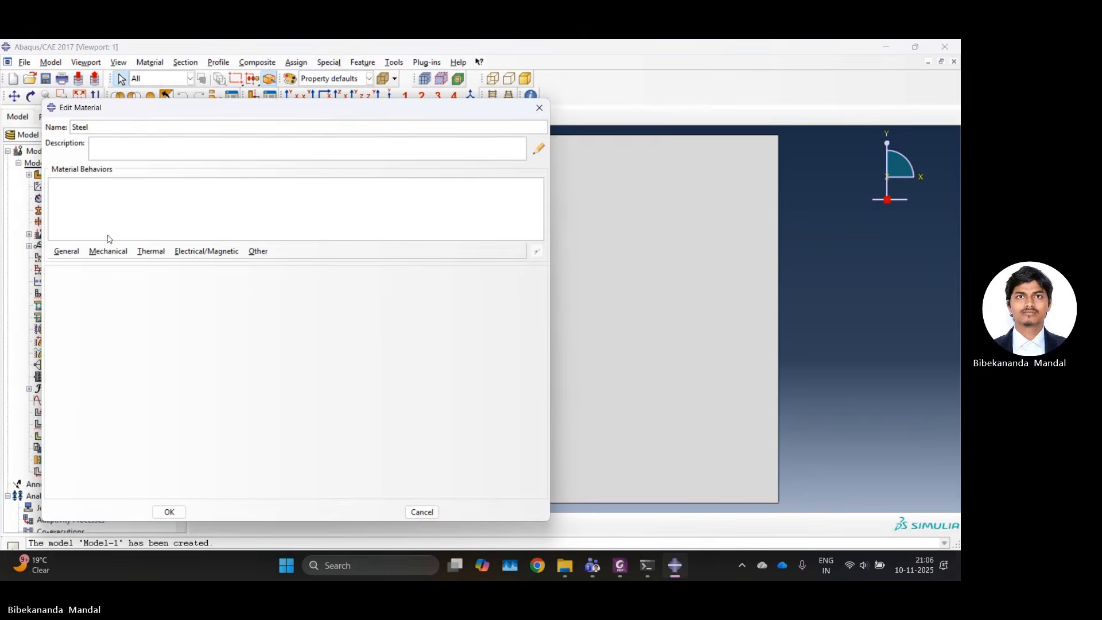
Give Steel an isotropic elastic behavior with Young's modulus 210e3 and a Poisson's ratio, and save the material.
{"action": "left_click", "coordinate": [109, 251]}
{"action": "mouse_move", "coordinate": [136, 264]}
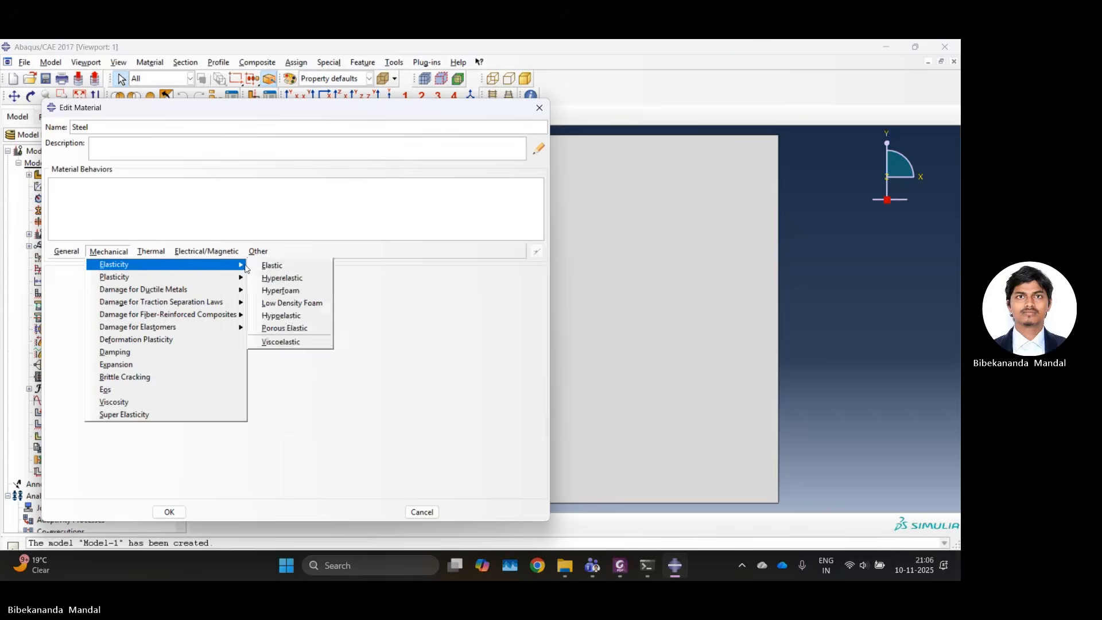
{"action": "left_click", "coordinate": [269, 264]}
{"action": "left_click", "coordinate": [99, 422]}
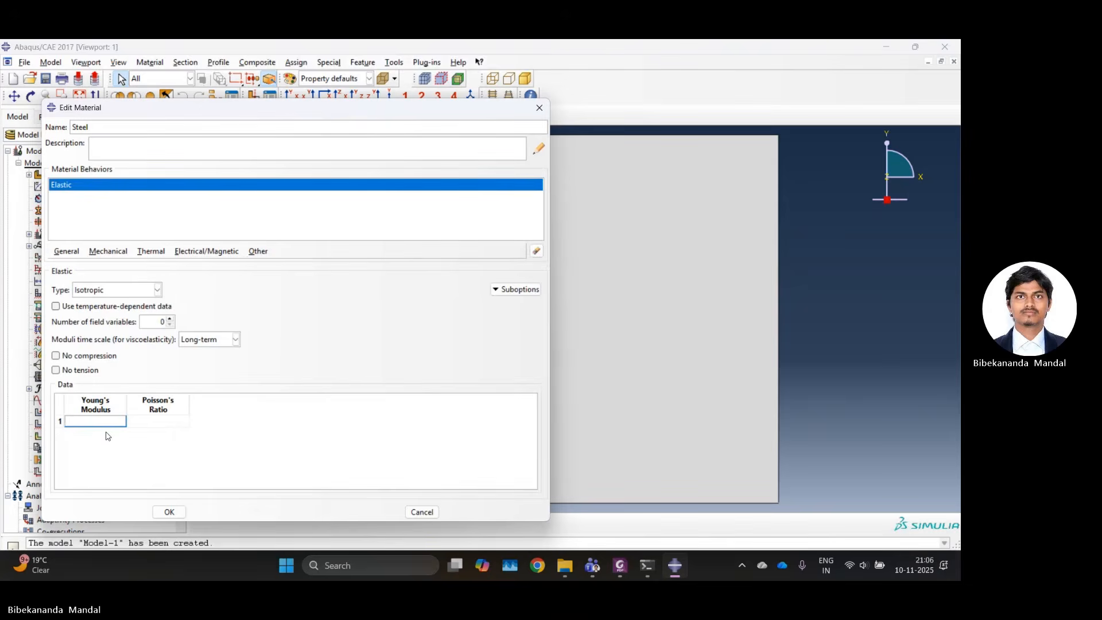
{"action": "type", "text": "210"}
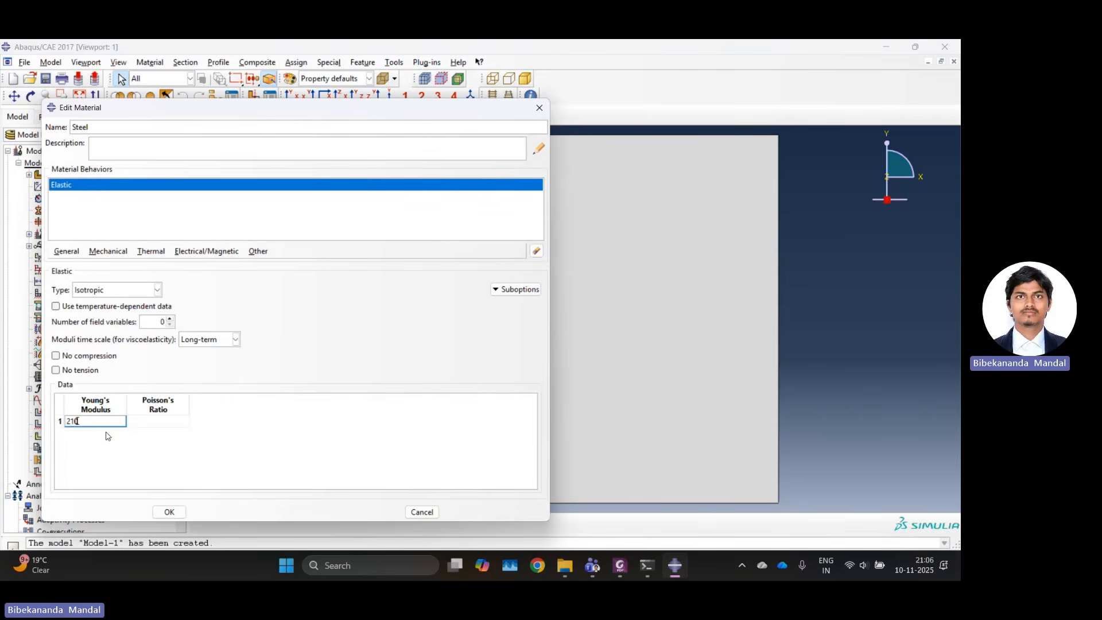
{"action": "type", "text": "e3"}
{"action": "left_click", "coordinate": [158, 419]}
{"action": "type", "text": "0.3"}
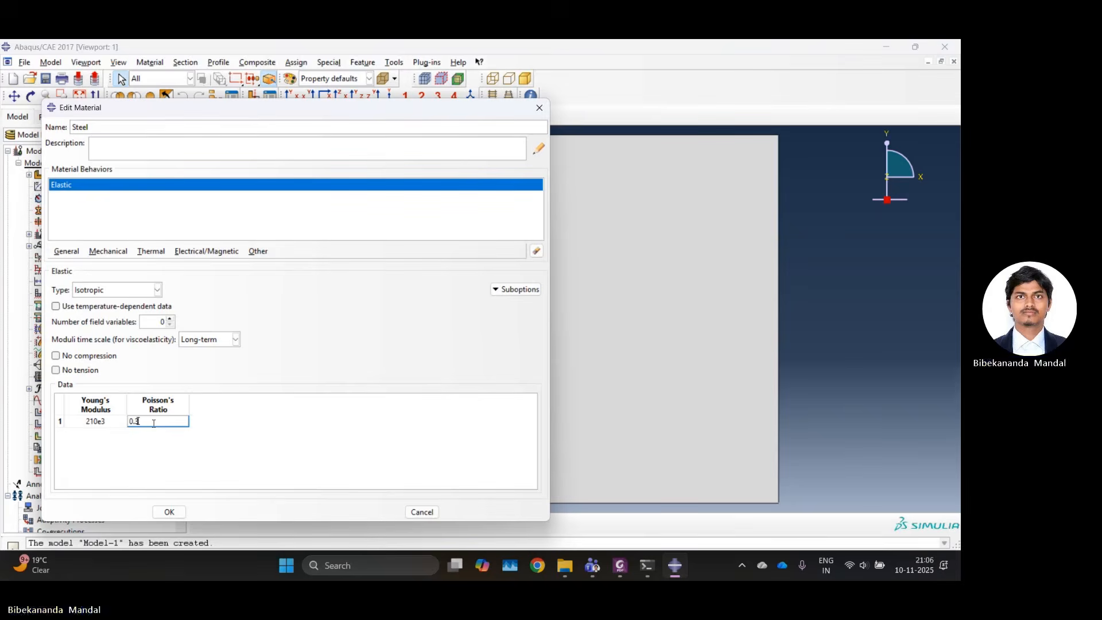
{"action": "left_click", "coordinate": [169, 512]}
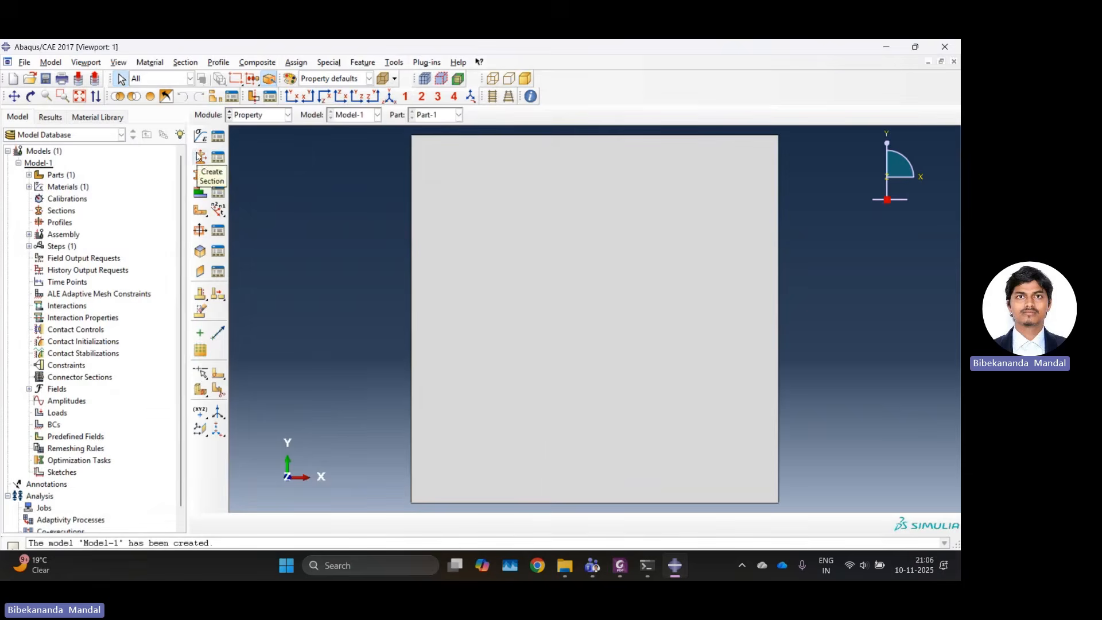
Create a homogeneous shell section with a shell thickness of 5 and Steel as its material.
{"action": "left_click", "coordinate": [202, 176]}
{"action": "left_click", "coordinate": [200, 280]}
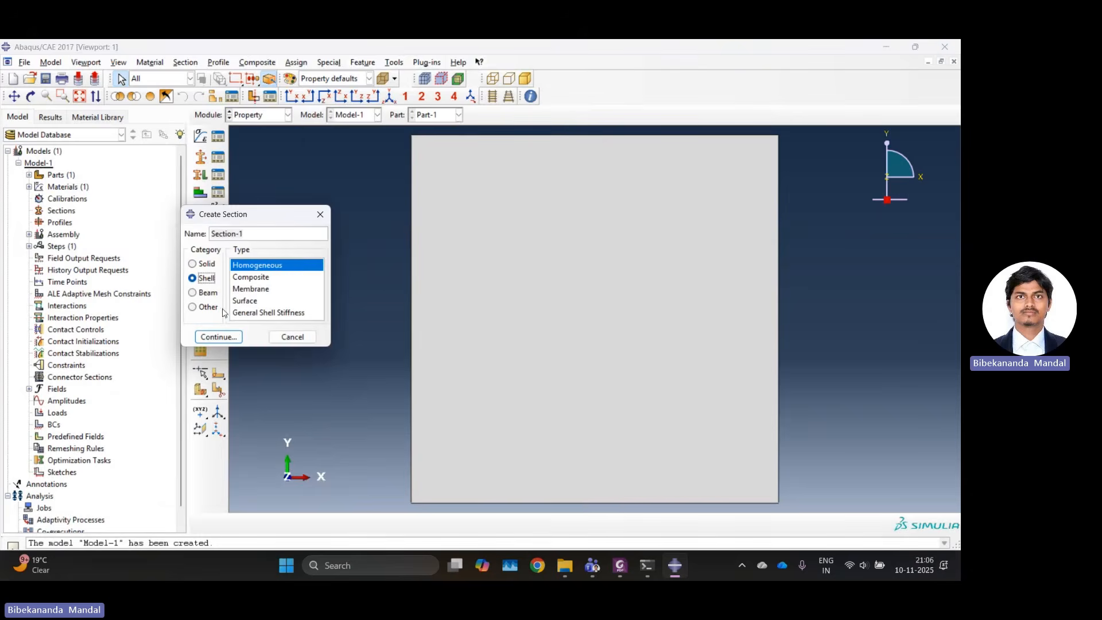
{"action": "left_click", "coordinate": [233, 335]}
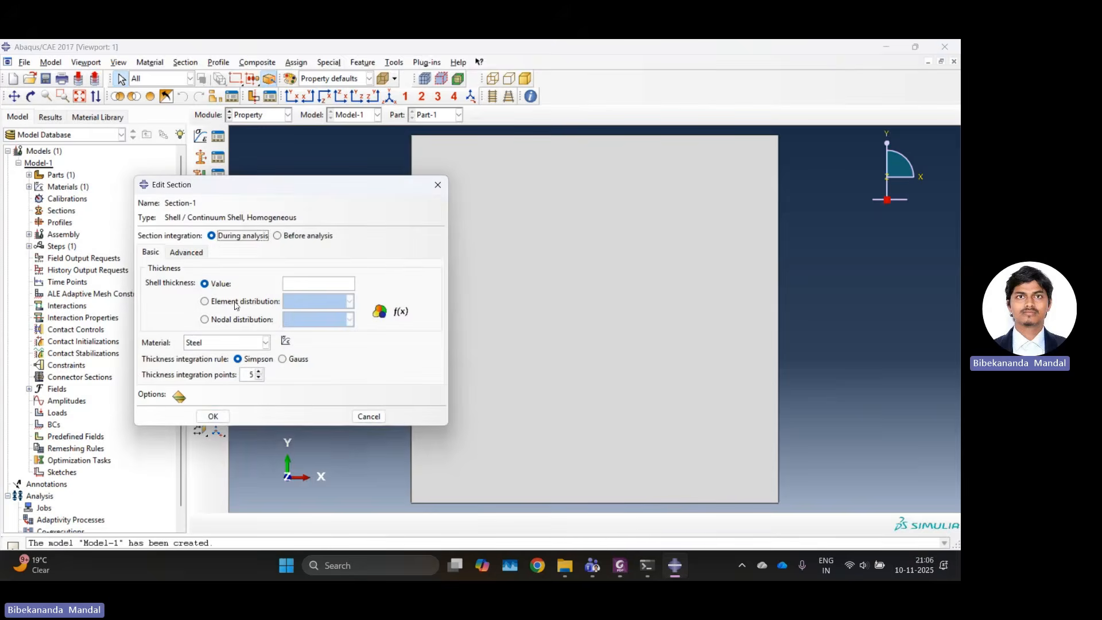
{"action": "left_click", "coordinate": [213, 416]}
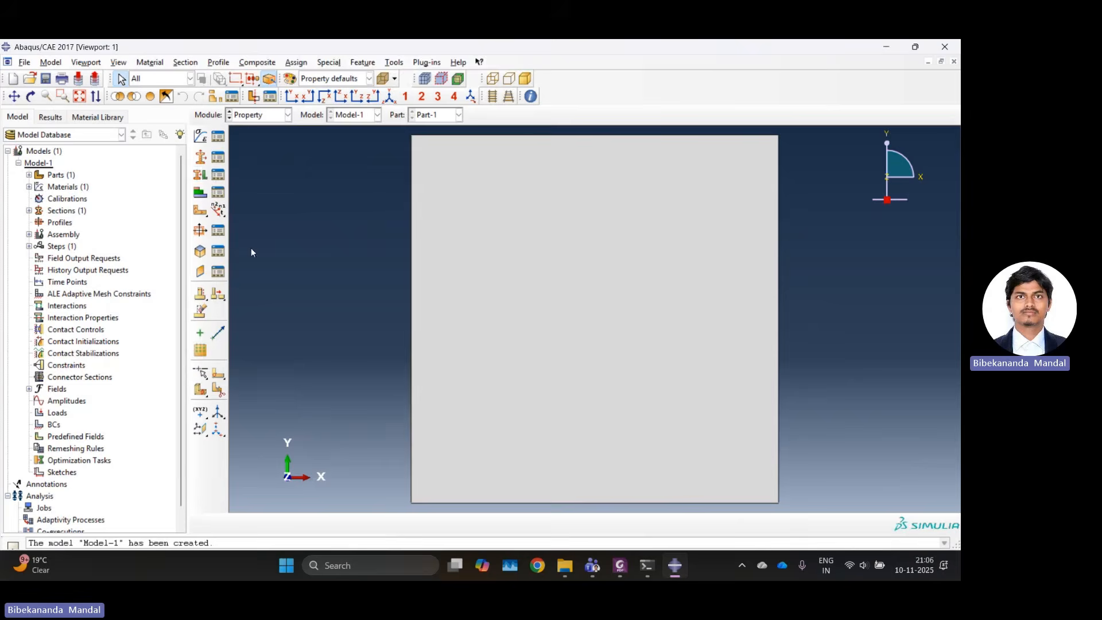
Assign the shell section to the whole plate without creating a set, keeping the thickness from the section and the middle-surface offset.
{"action": "left_click", "coordinate": [200, 175]}
{"action": "left_click", "coordinate": [418, 265]}
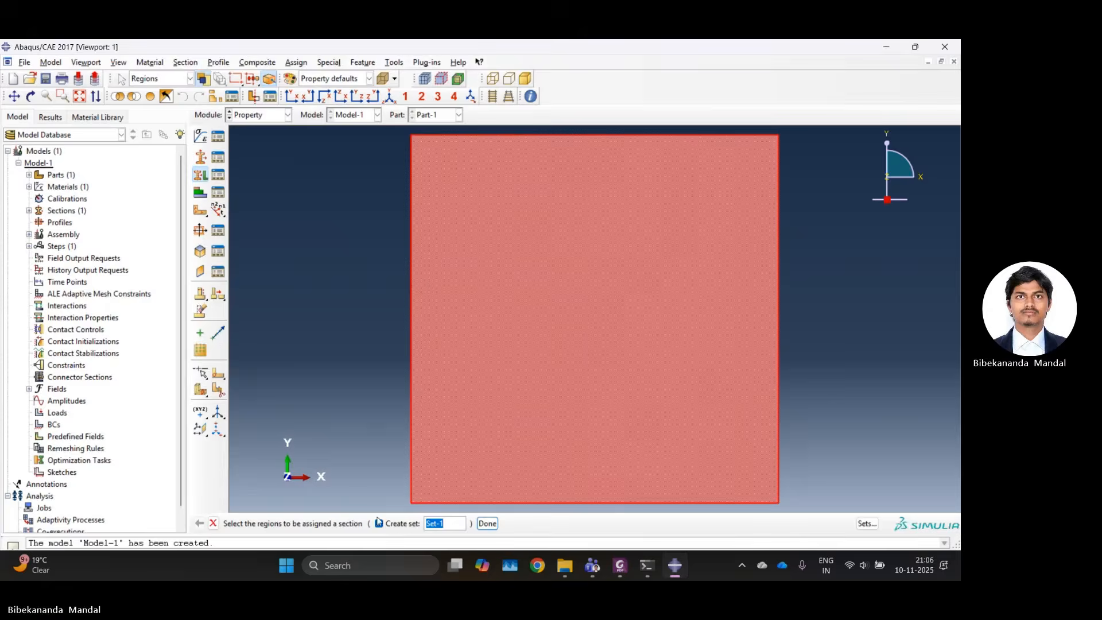
{"action": "left_click", "coordinate": [378, 523]}
{"action": "left_click", "coordinate": [436, 525]}
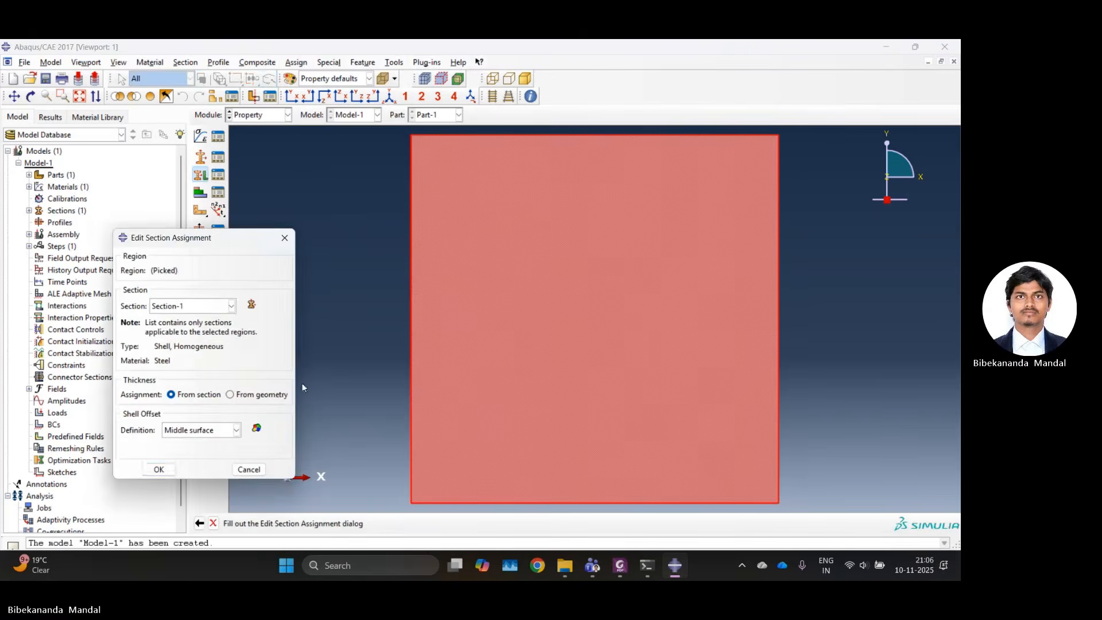
{"action": "left_click", "coordinate": [171, 468]}
Switch to the Assembly module and create a dependent instance of the plate part.
{"action": "left_click", "coordinate": [287, 114]}
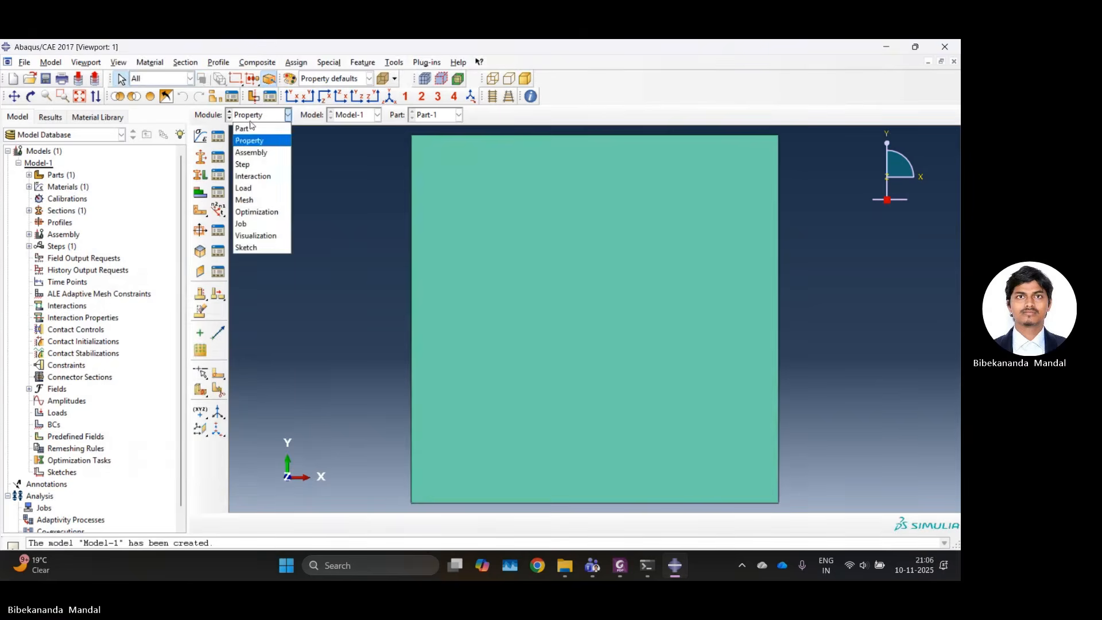
{"action": "left_click", "coordinate": [260, 153]}
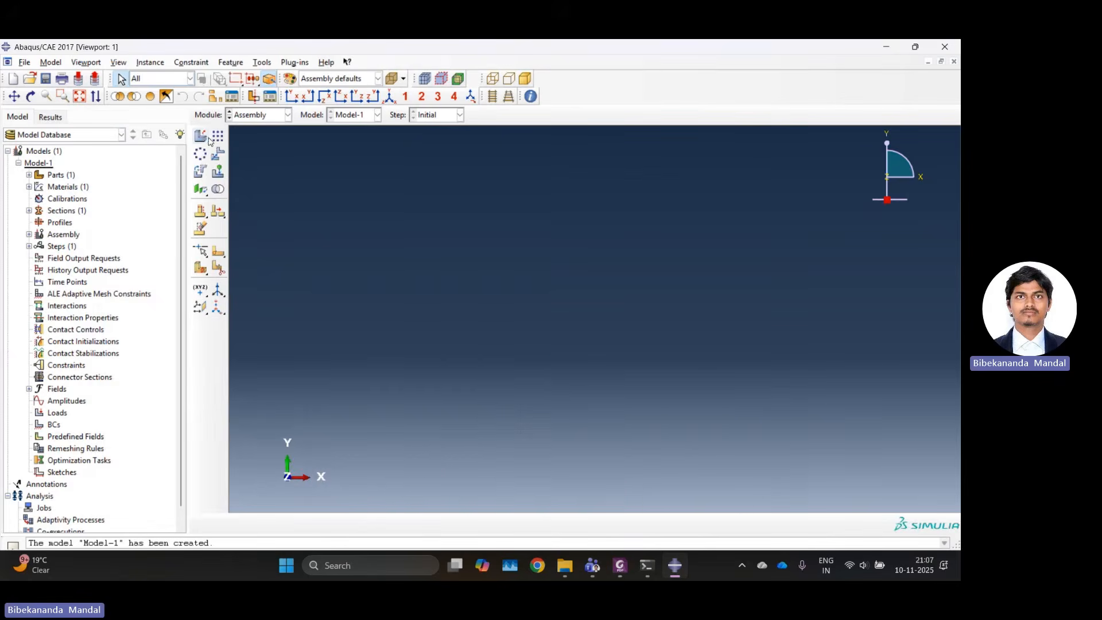
{"action": "left_click", "coordinate": [201, 138]}
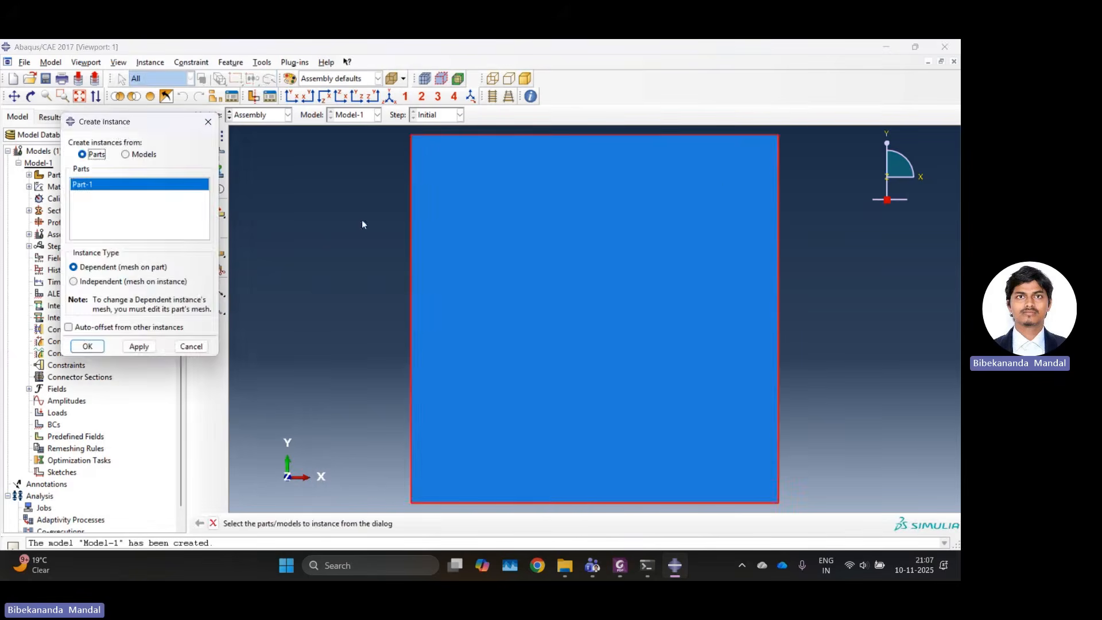
{"action": "left_click", "coordinate": [104, 346]}
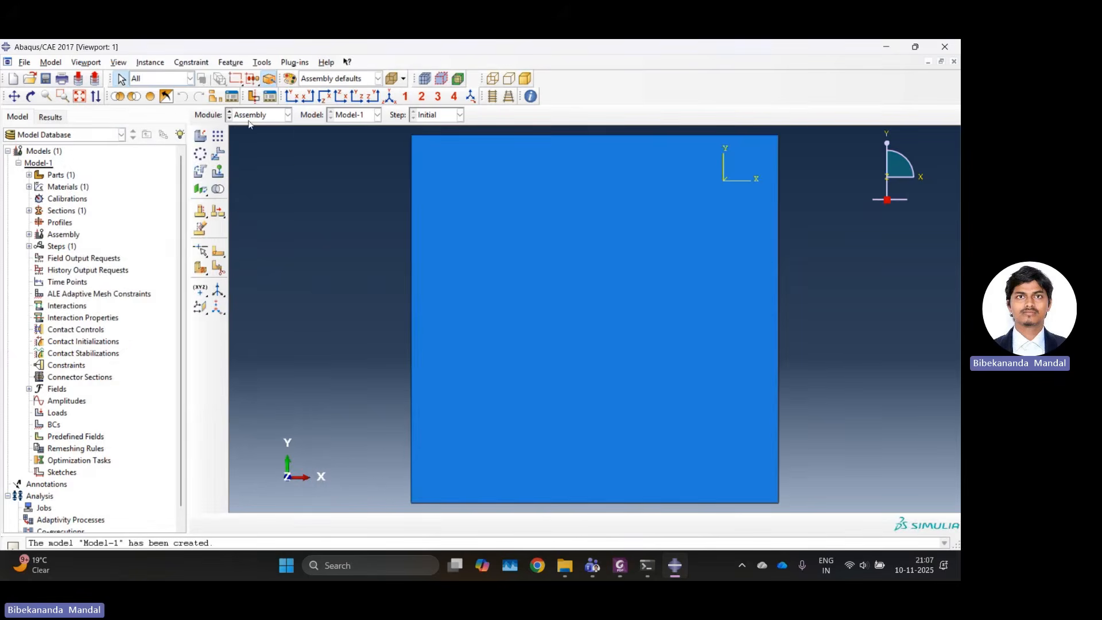
Switch to the Step module and create a linear perturbation Buckle step after the Initial step.
{"action": "left_click", "coordinate": [287, 115]}
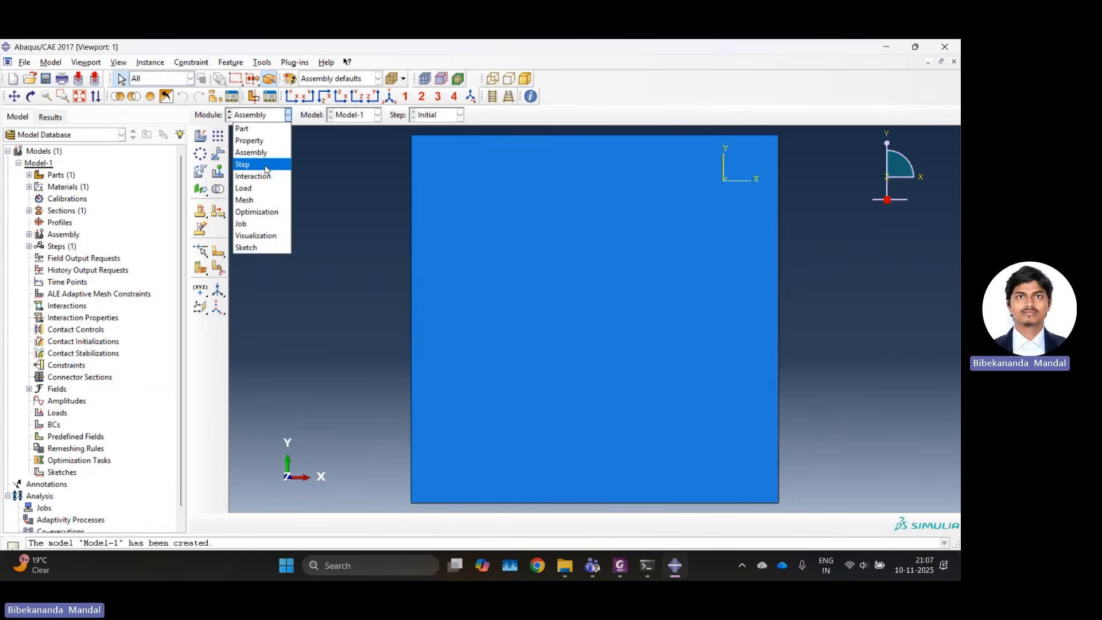
{"action": "left_click", "coordinate": [266, 166]}
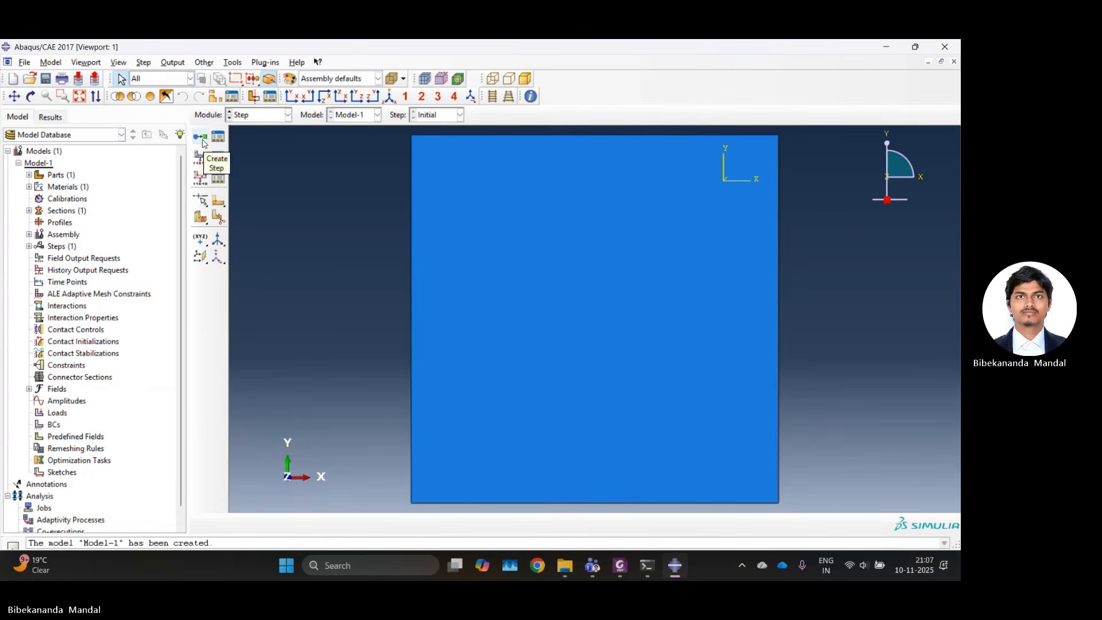
{"action": "left_click", "coordinate": [202, 140]}
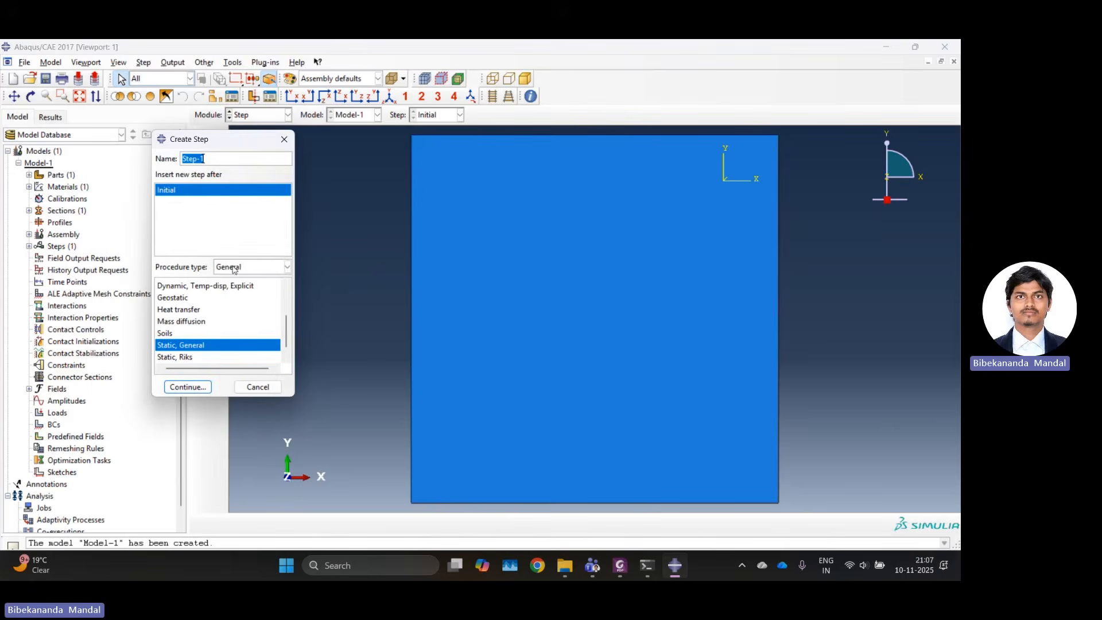
{"action": "left_click", "coordinate": [237, 269]}
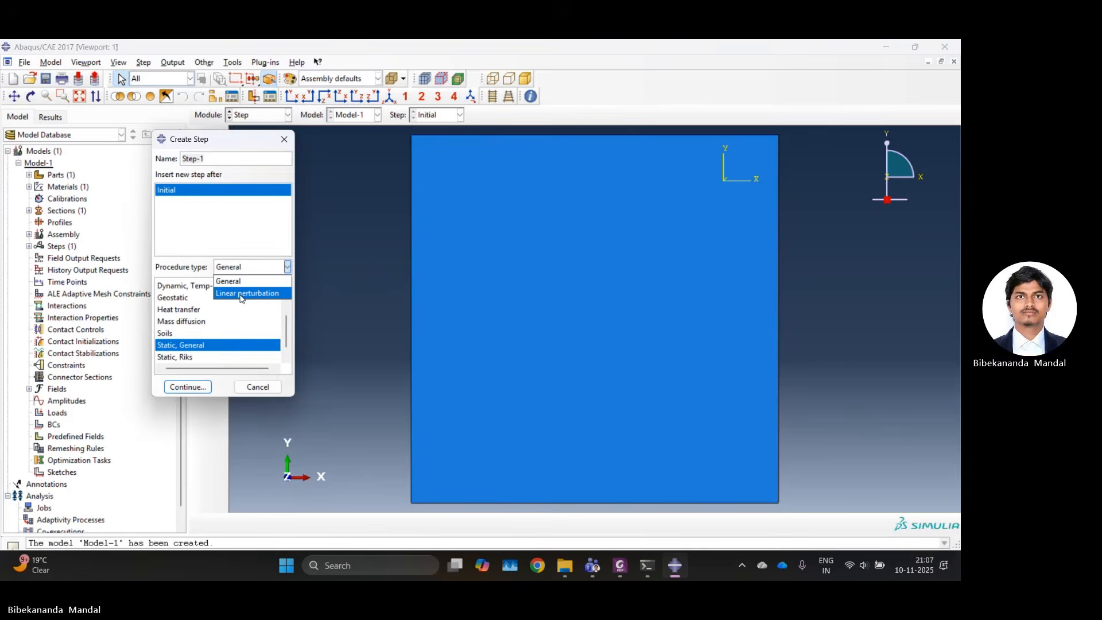
{"action": "left_click", "coordinate": [241, 293]}
{"action": "left_click", "coordinate": [175, 285]}
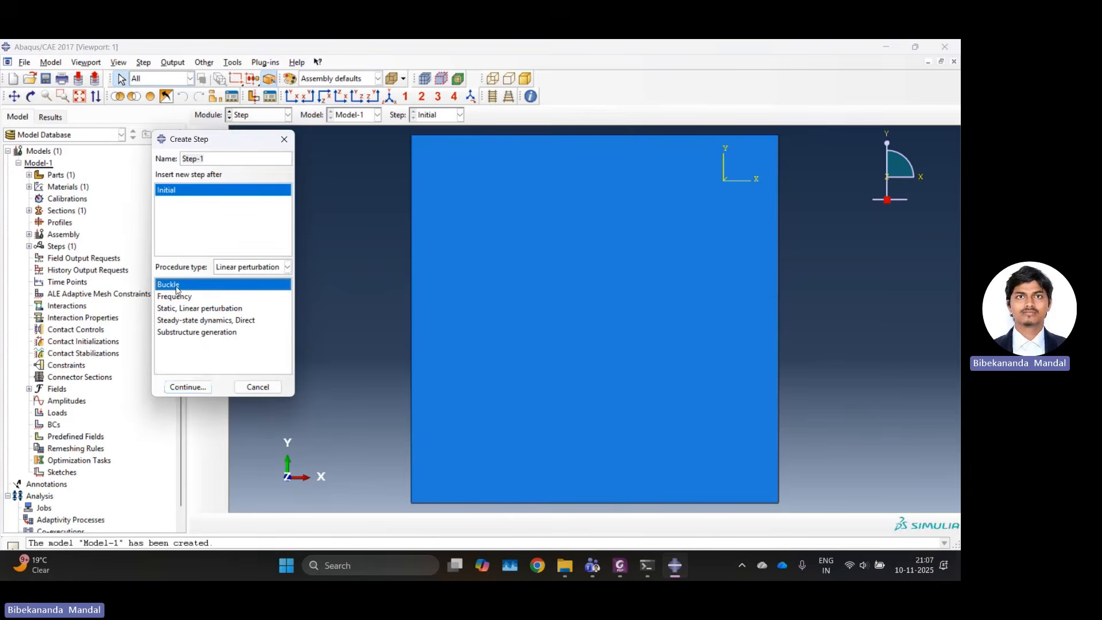
{"action": "left_click", "coordinate": [189, 387]}
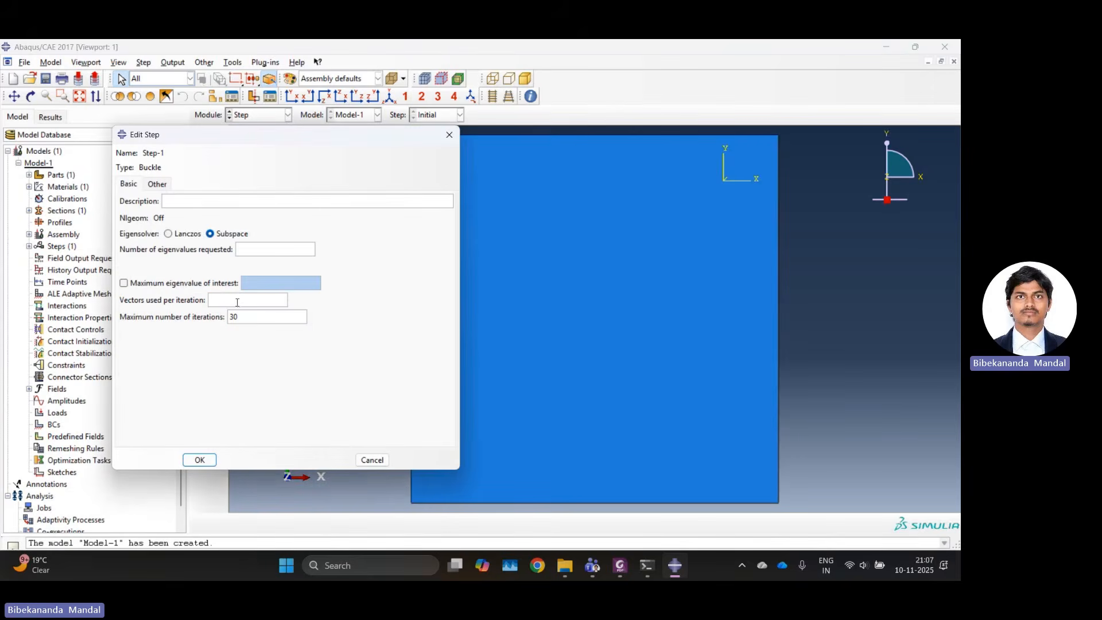
Request 5 eigenvalues with 10 vectors used per iteration for the Buckle step and save it.
{"action": "left_click", "coordinate": [253, 248]}
{"action": "type", "text": "5"}
{"action": "left_click", "coordinate": [250, 300]}
{"action": "type", "text": "10"}
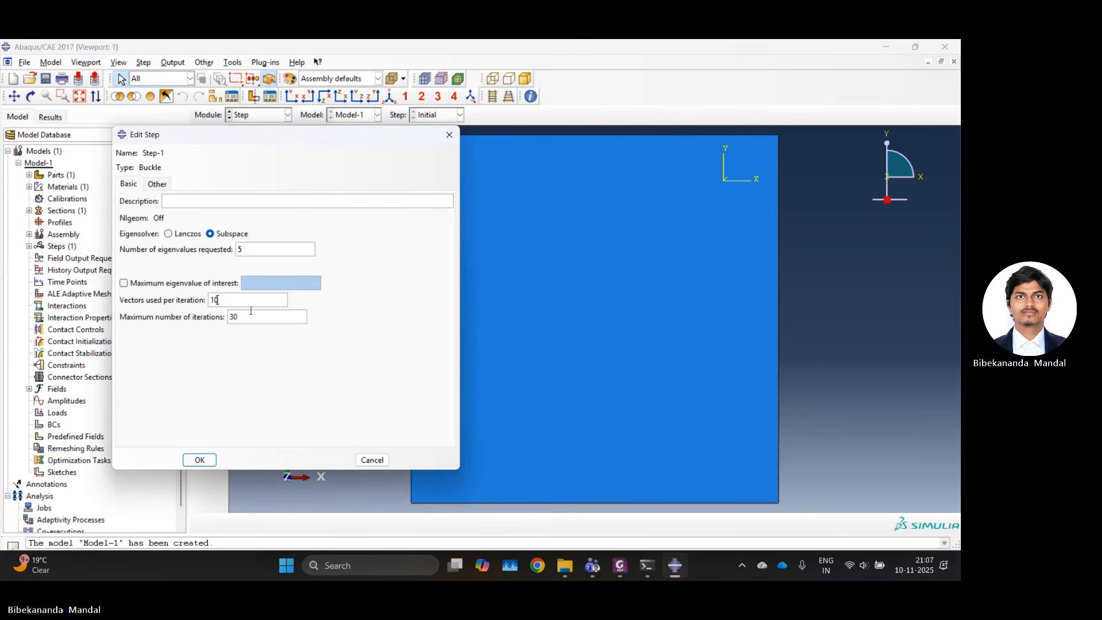
{"action": "left_click", "coordinate": [208, 463]}
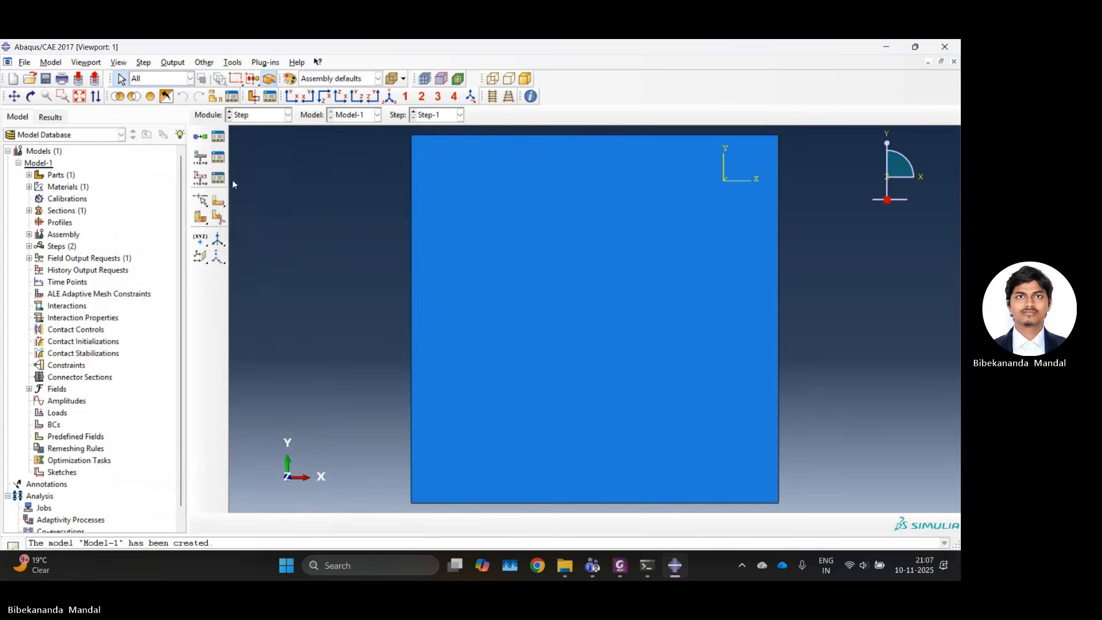
Switch to the Load module and start a Symmetry/Antisymmetry/Encastre boundary condition named Fixed in the Initial step.
{"action": "left_click", "coordinate": [259, 117]}
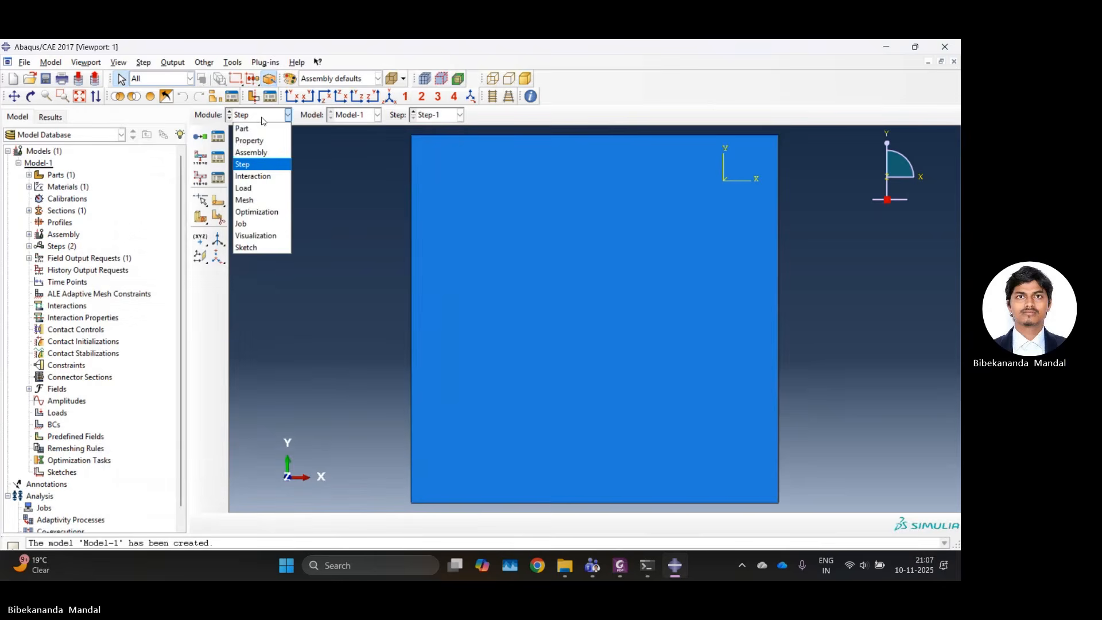
{"action": "left_click", "coordinate": [254, 188]}
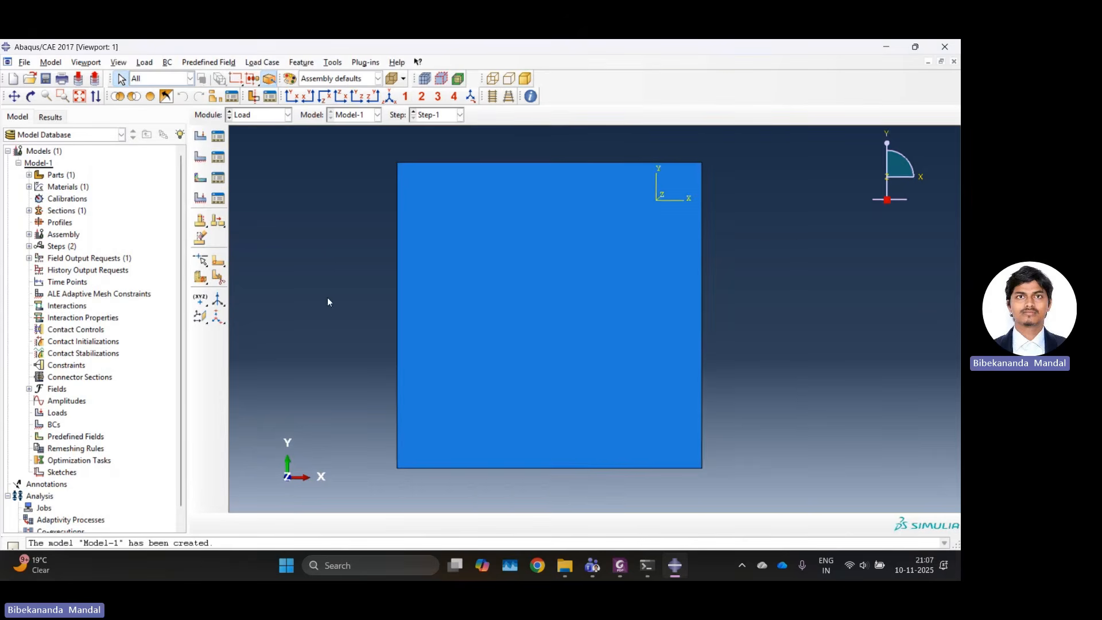
{"action": "left_click", "coordinate": [201, 159]}
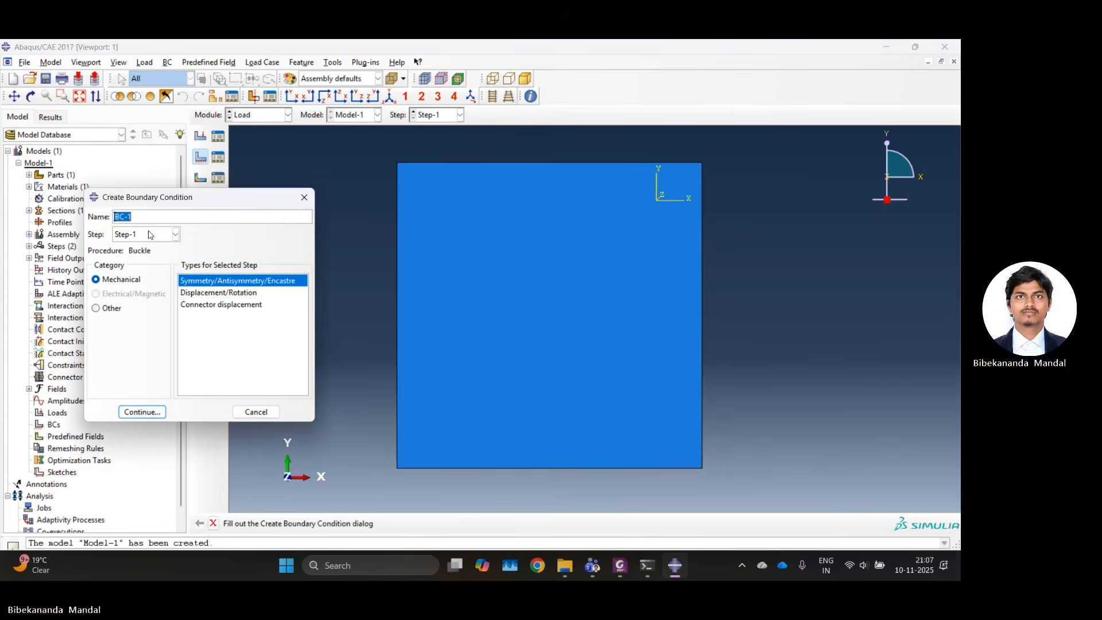
{"action": "type", "text": "F"}
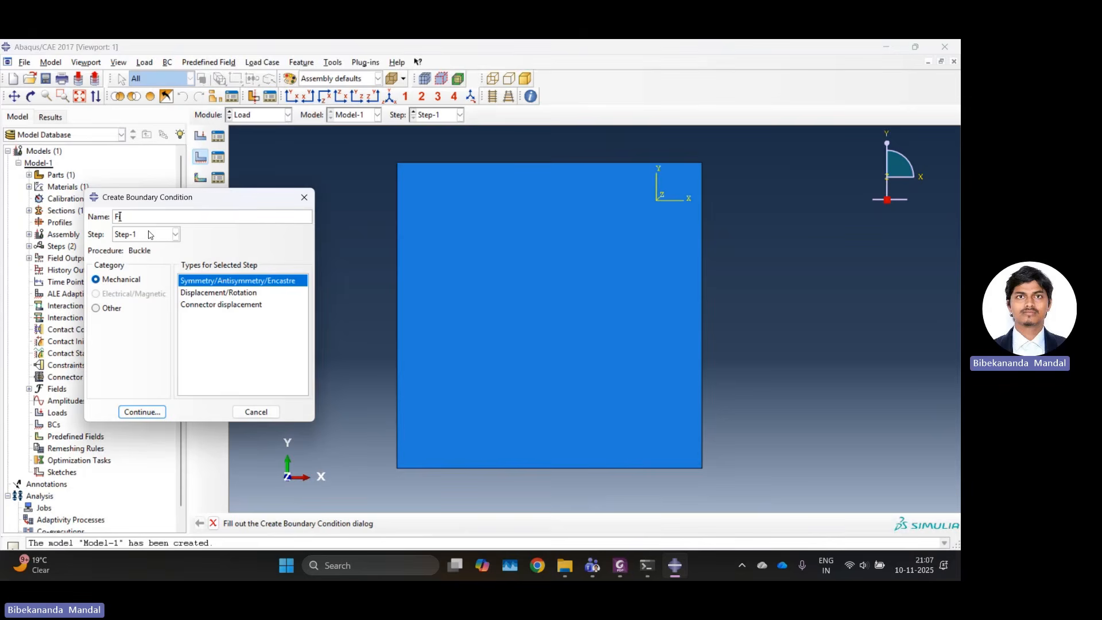
{"action": "type", "text": "ixed"}
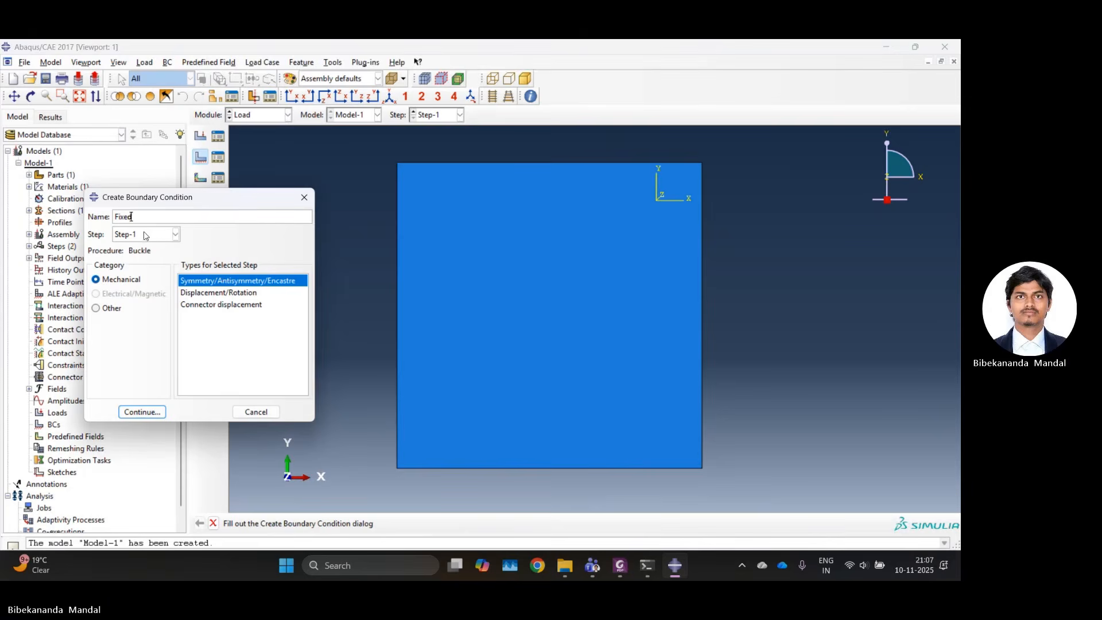
{"action": "left_click", "coordinate": [149, 235]}
{"action": "left_click", "coordinate": [144, 248]}
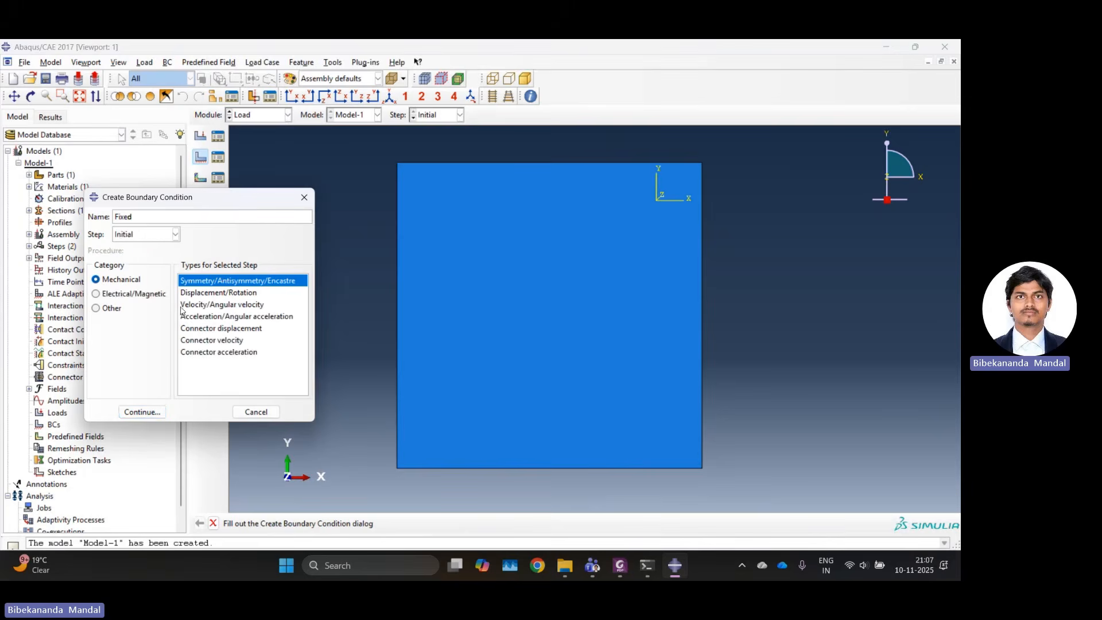
{"action": "left_click", "coordinate": [147, 412]}
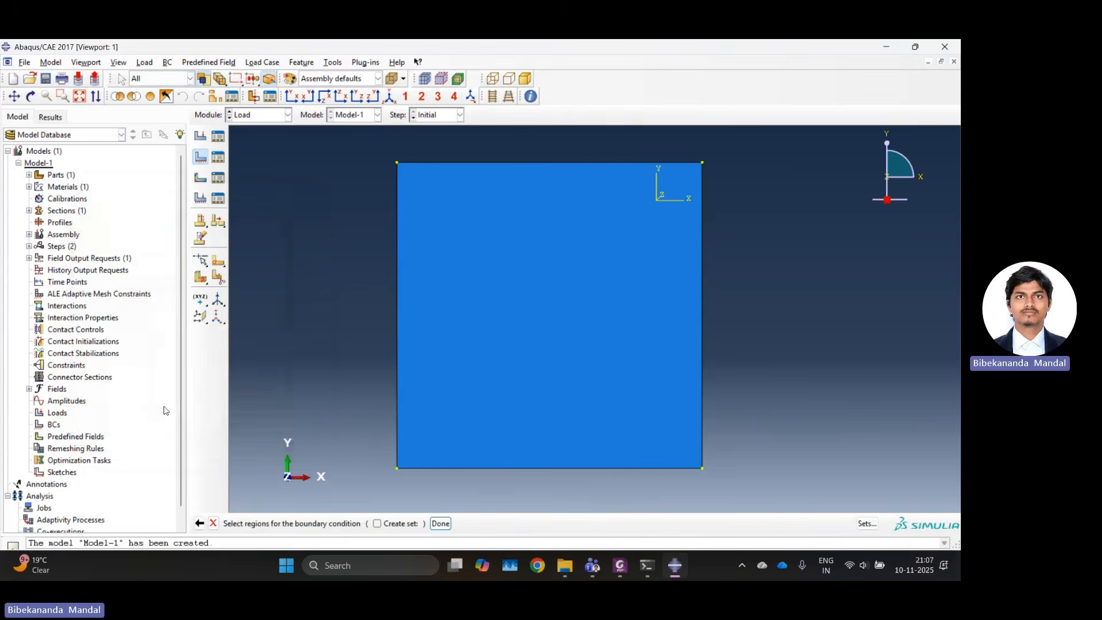
Apply the Fixed boundary condition to the plate's bottom edge as ENCASTRE.
{"action": "left_click", "coordinate": [472, 468]}
{"action": "left_click", "coordinate": [440, 523]}
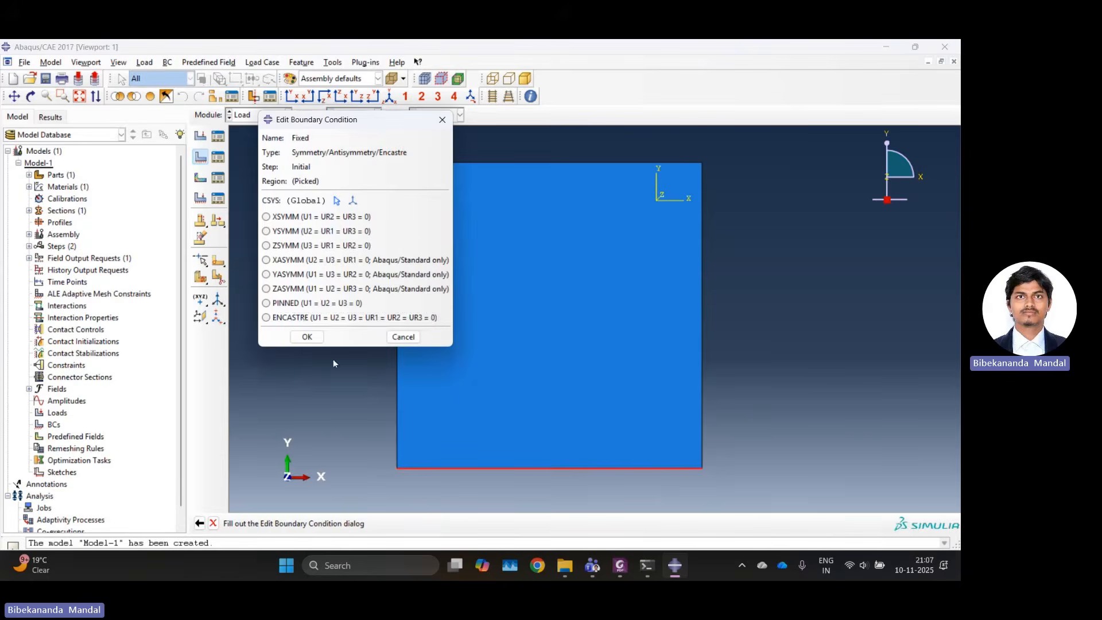
{"action": "left_click", "coordinate": [274, 322]}
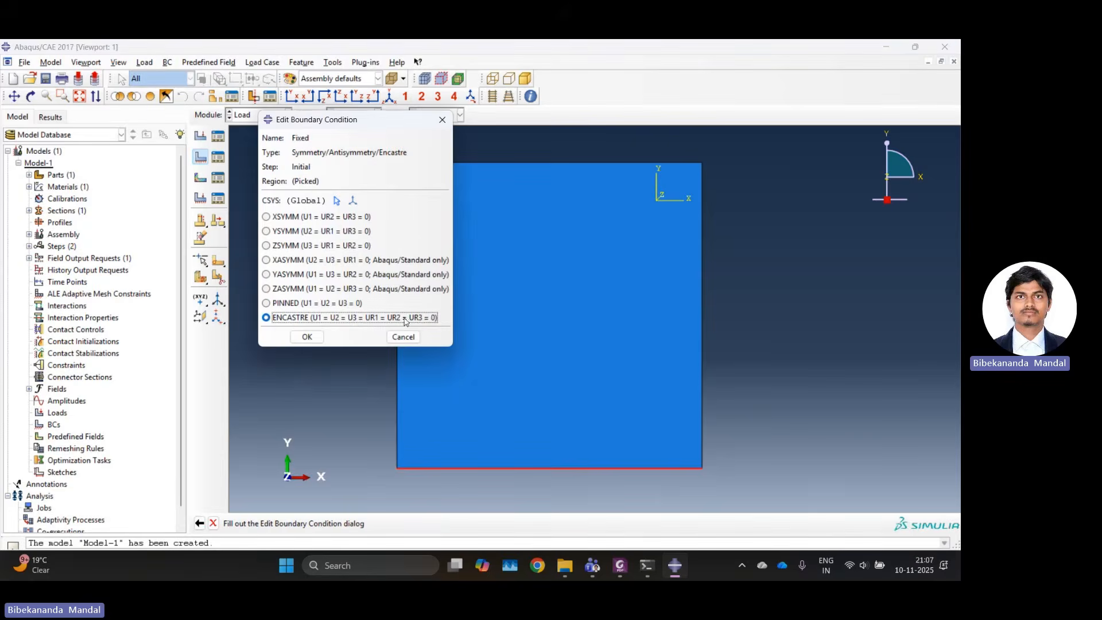
{"action": "left_click", "coordinate": [308, 337]}
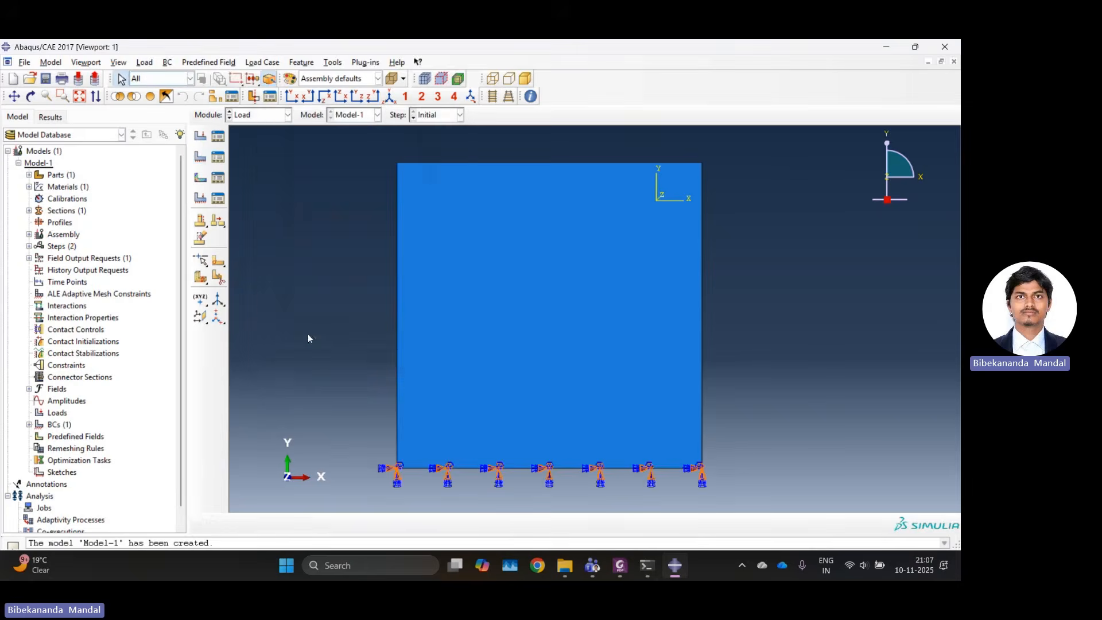
Start a Displacement/Rotation boundary condition named Top in the Initial step.
{"action": "left_click", "coordinate": [204, 160]}
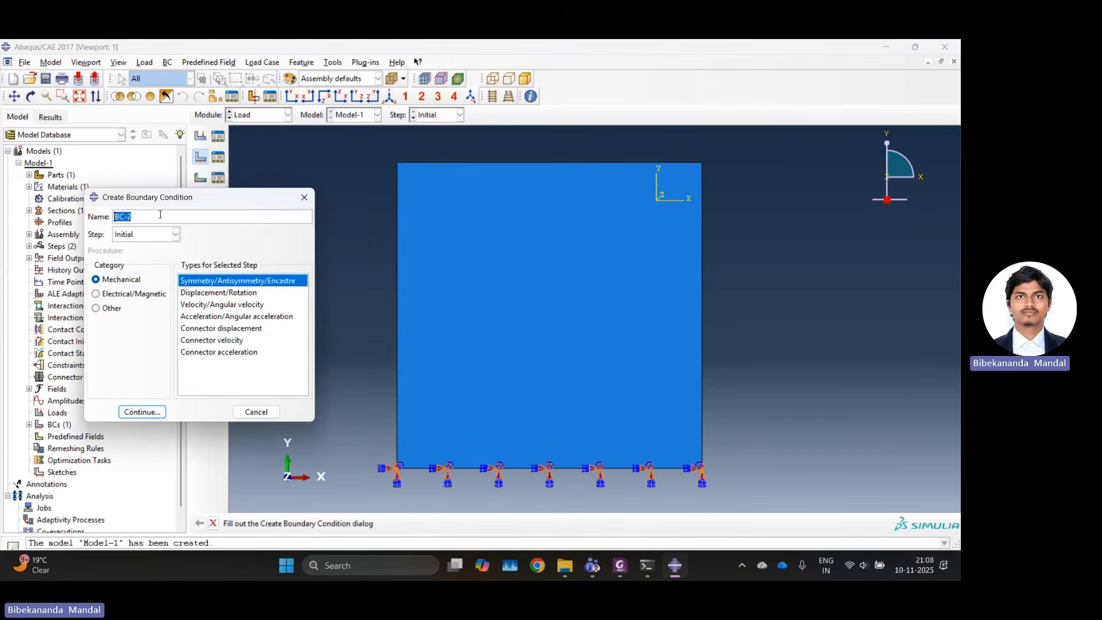
{"action": "type", "text": "Top"}
{"action": "left_click", "coordinate": [156, 235]}
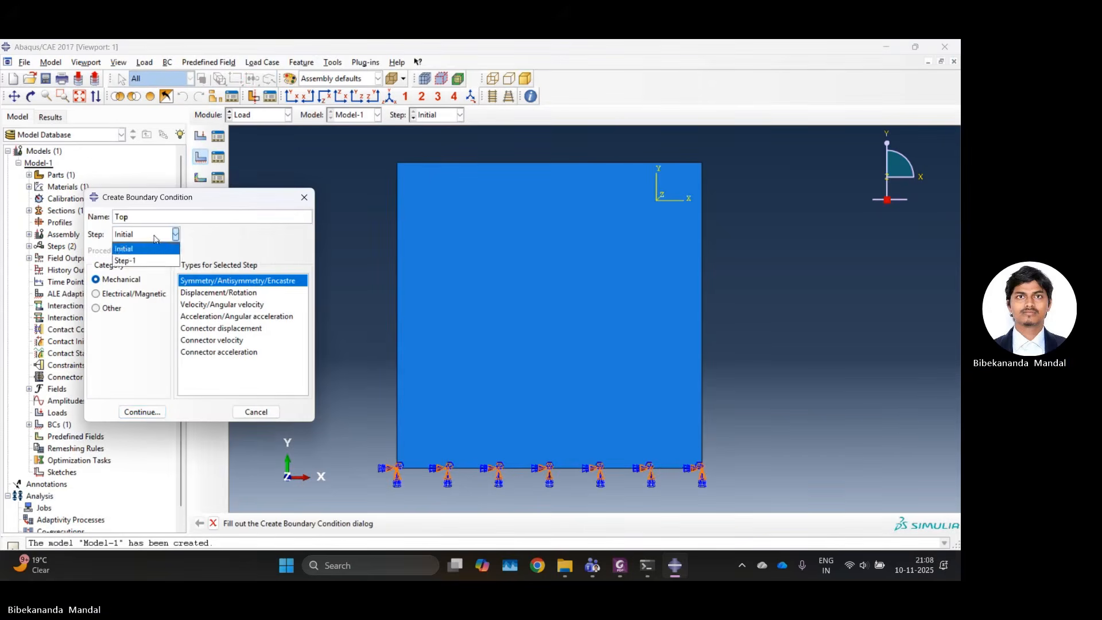
{"action": "left_click", "coordinate": [154, 248]}
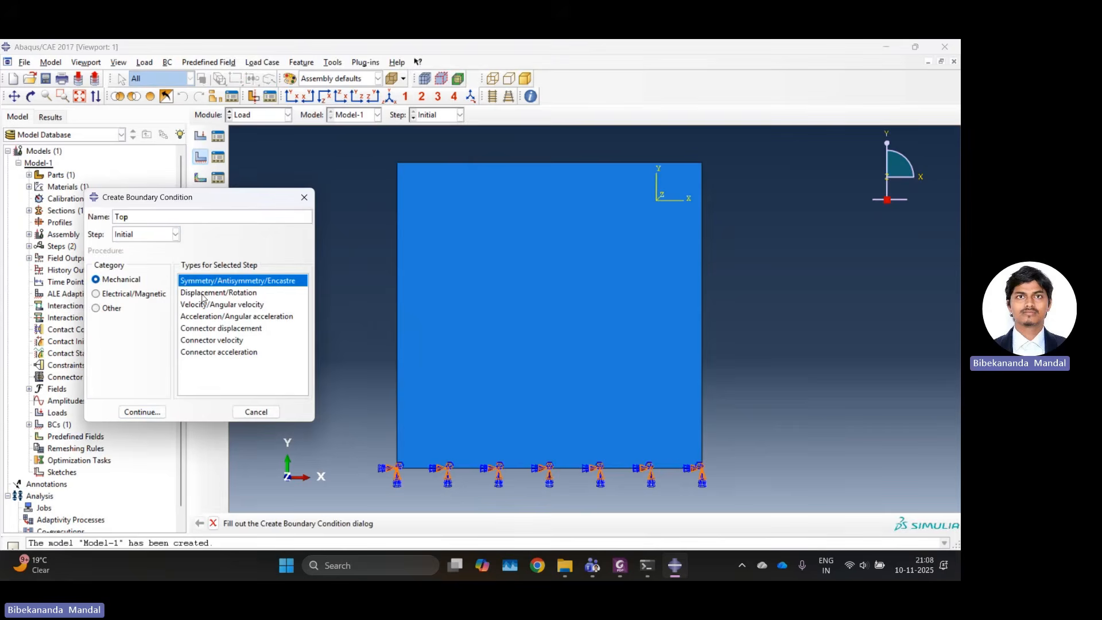
{"action": "left_click", "coordinate": [202, 294]}
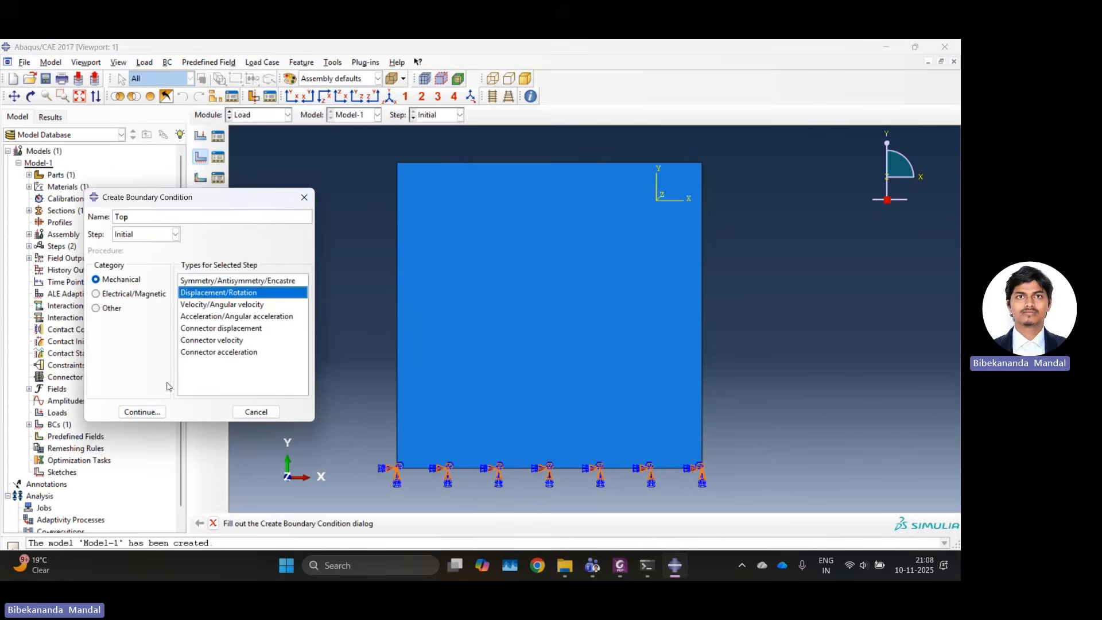
{"action": "left_click", "coordinate": [153, 414]}
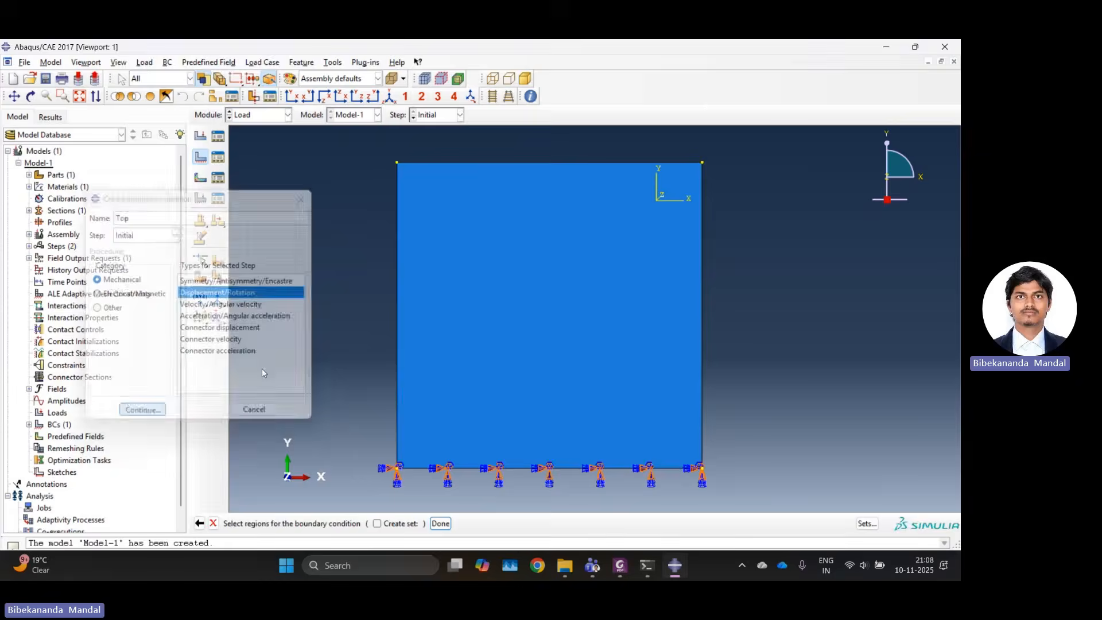
Apply the Top boundary condition to the plate's top edge, constraining U1, U3, UR1, UR2 and UR3 and leaving U2 free.
{"action": "left_click", "coordinate": [490, 163]}
{"action": "left_click", "coordinate": [452, 524]}
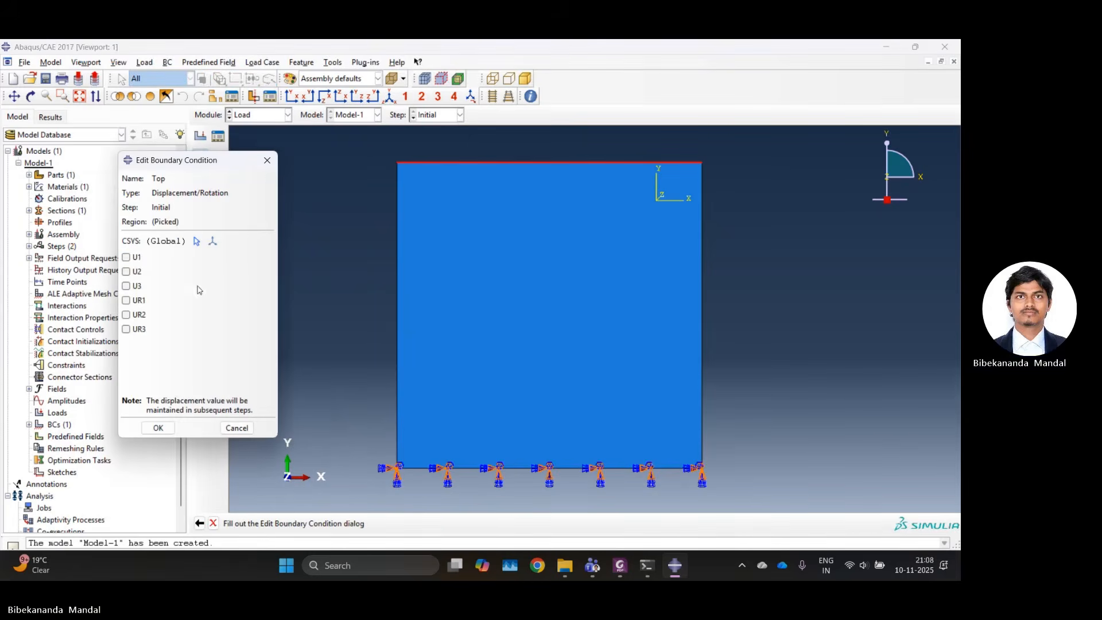
{"action": "left_click", "coordinate": [137, 258]}
{"action": "left_click", "coordinate": [135, 285]}
{"action": "left_click", "coordinate": [136, 300]}
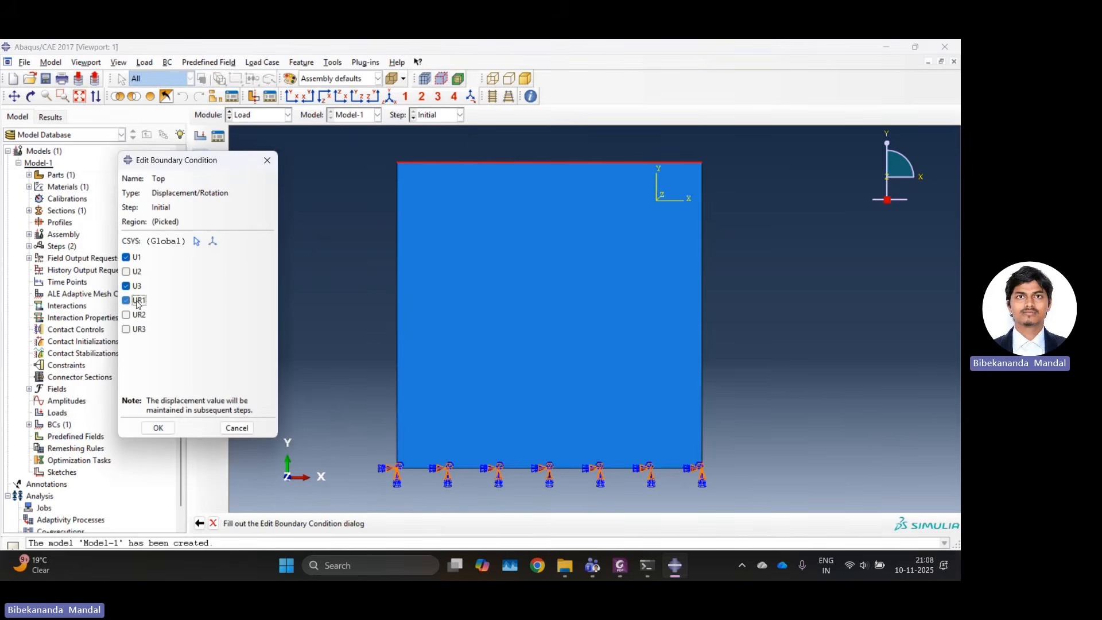
{"action": "left_click", "coordinate": [135, 314]}
{"action": "left_click", "coordinate": [132, 329]}
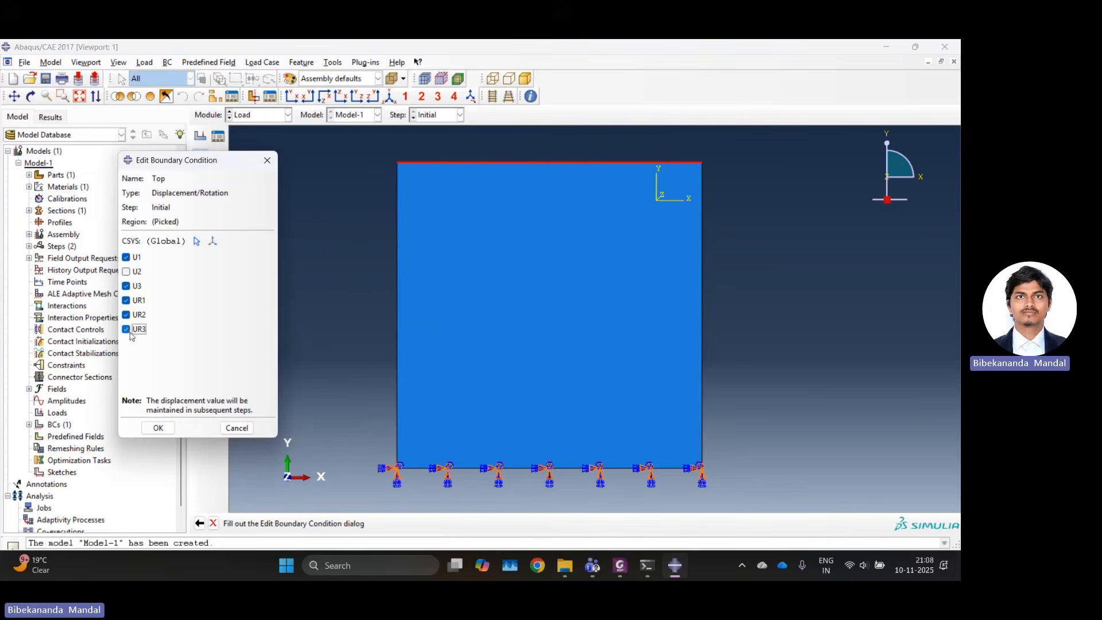
{"action": "left_click", "coordinate": [158, 427]}
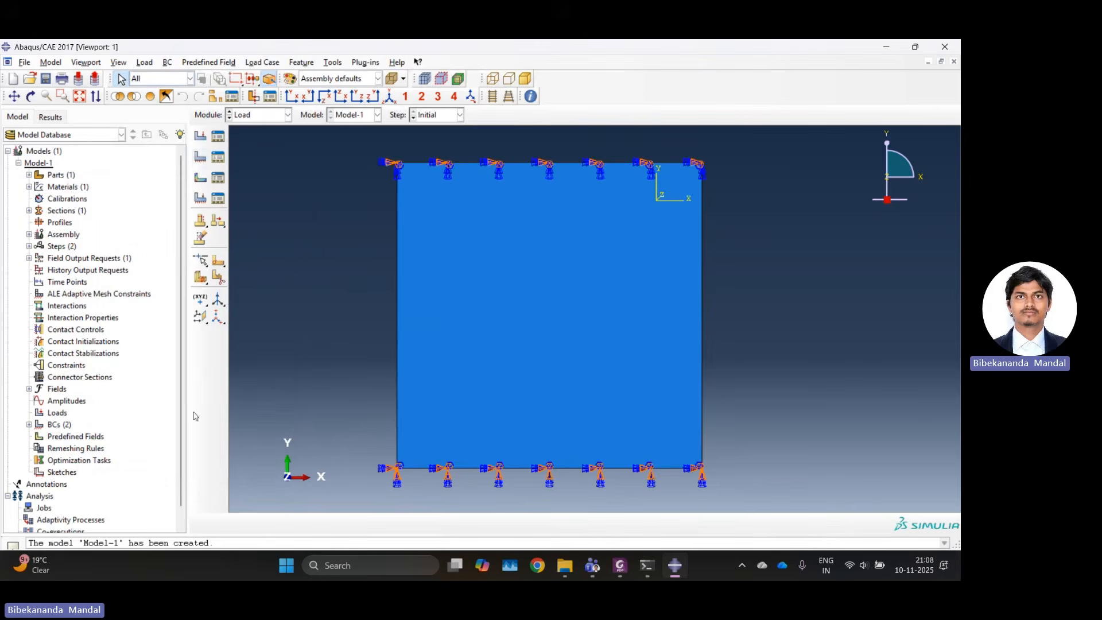
Create a Displacement/Rotation boundary condition named Vert in the Initial step, constraining only U3 on both vertical edges of the plate.
{"action": "left_click", "coordinate": [204, 163]}
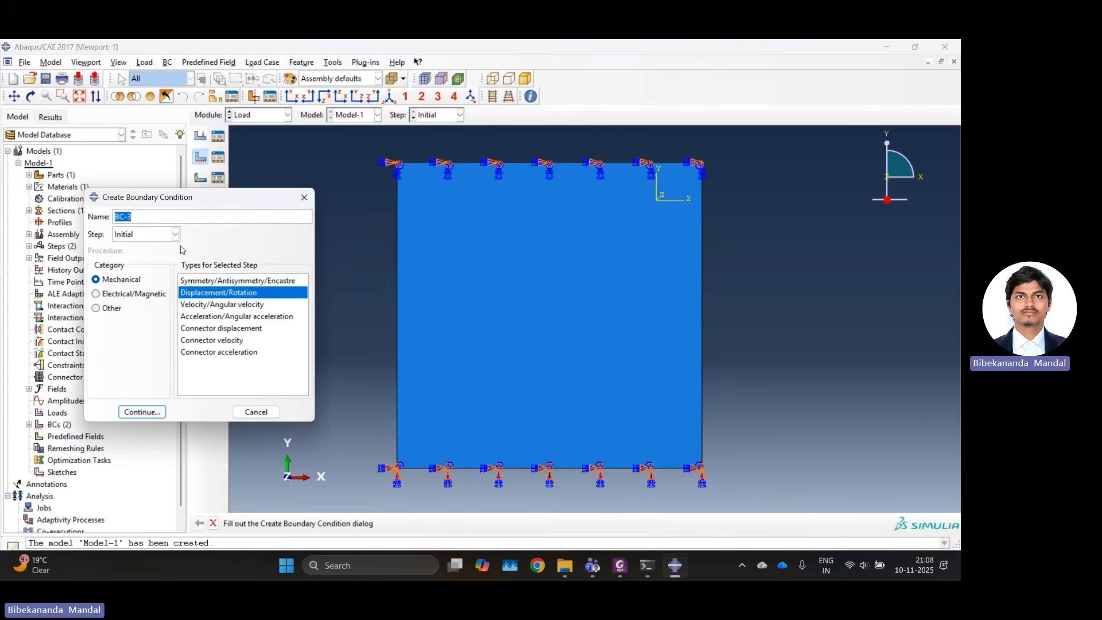
{"action": "type", "text": "Vert"}
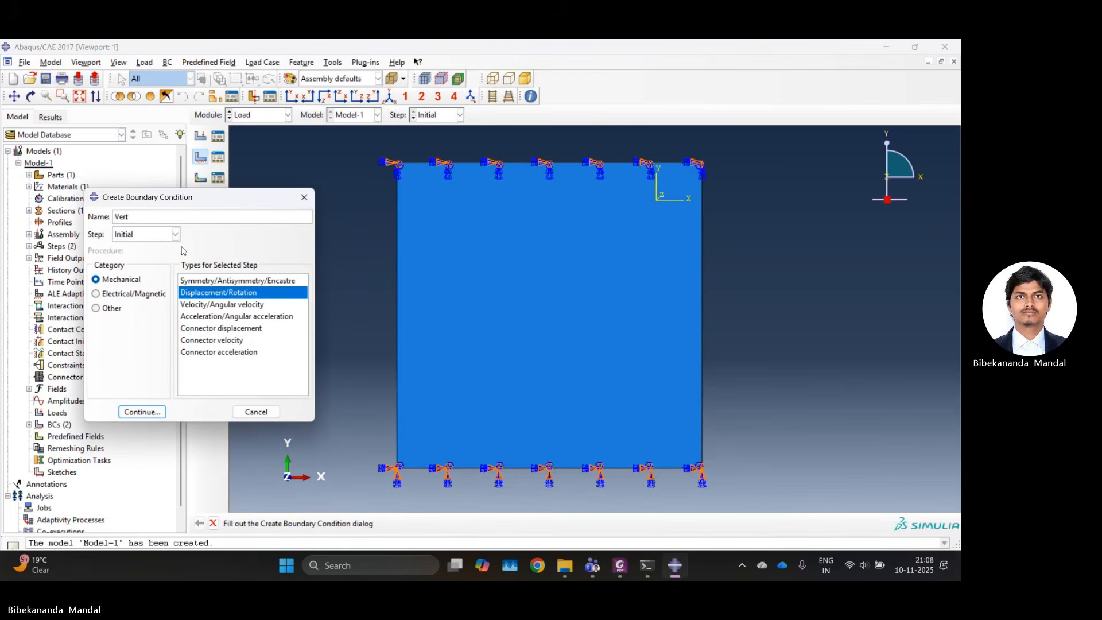
{"action": "left_click", "coordinate": [144, 412]}
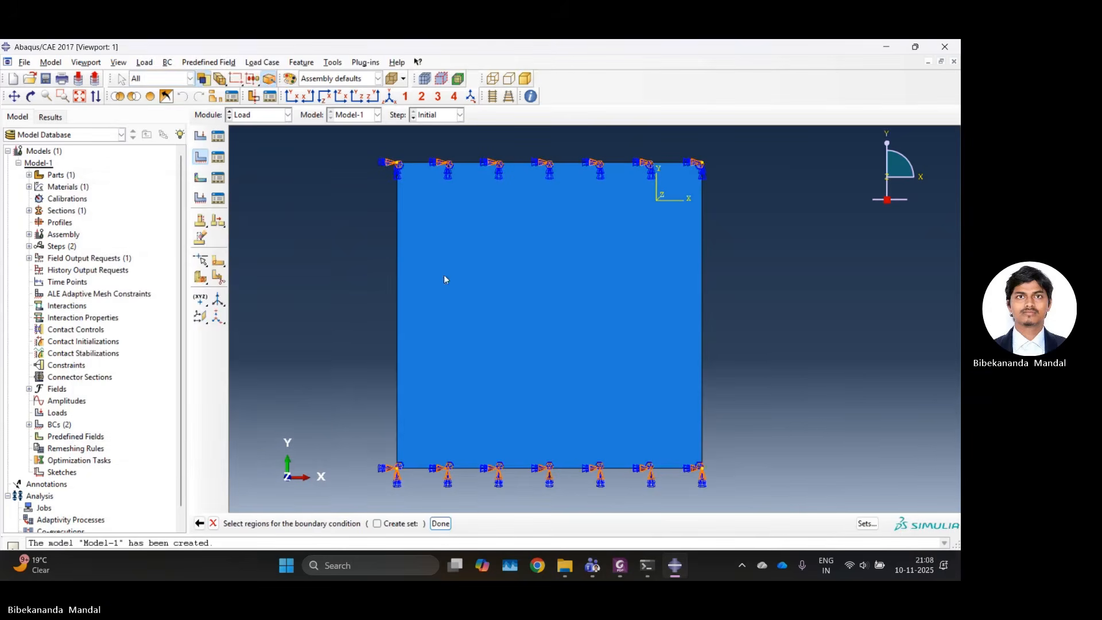
{"action": "left_click", "coordinate": [398, 296]}
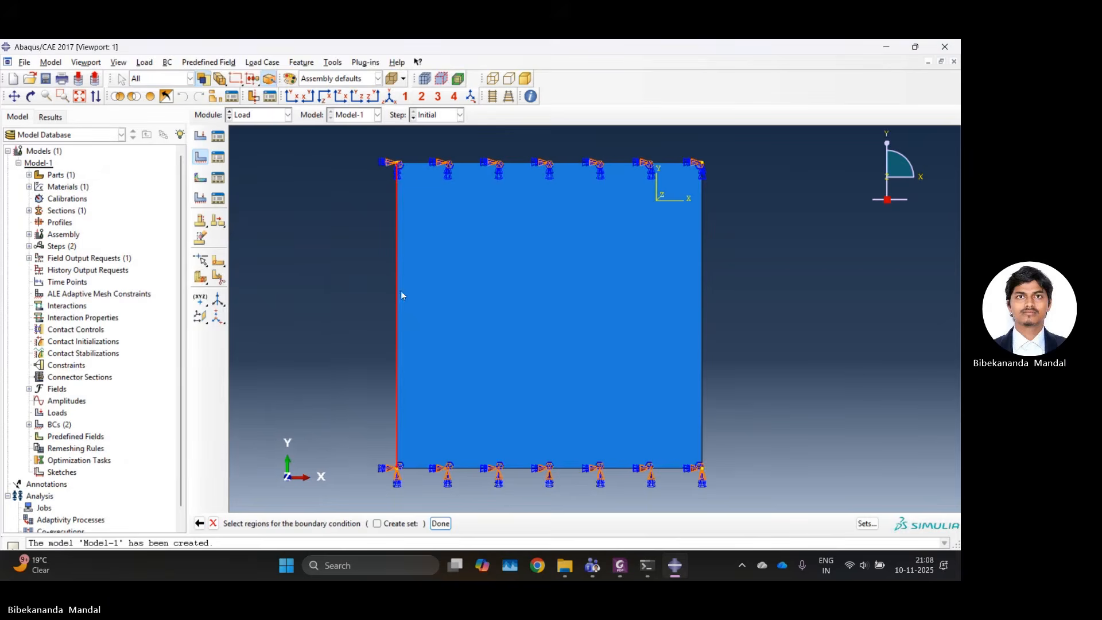
{"action": "left_click", "coordinate": [704, 302], "text": "shift"}
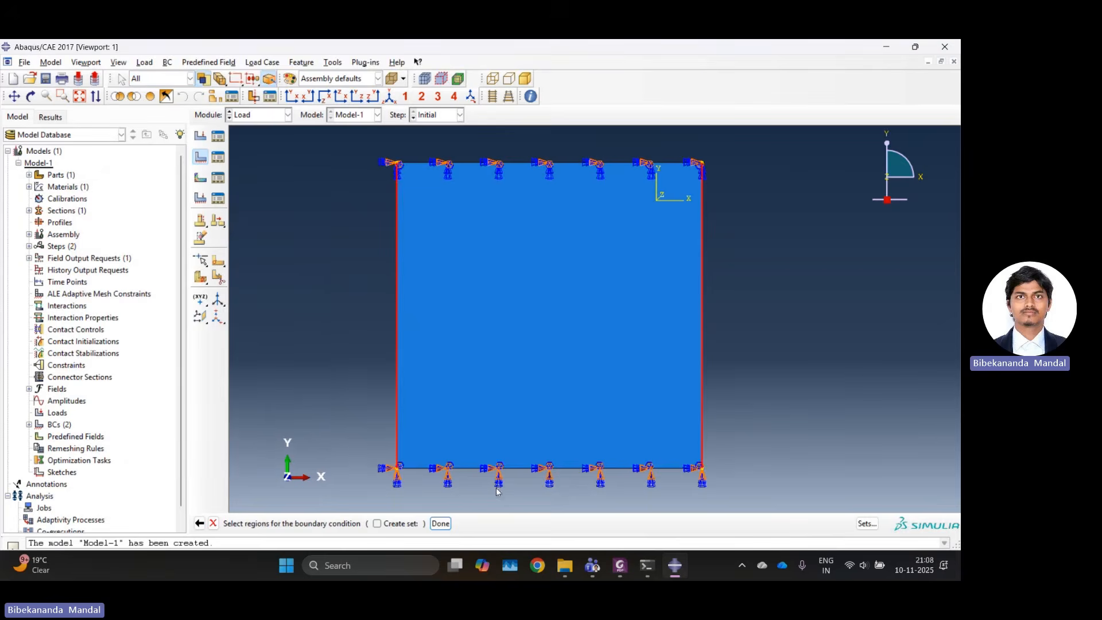
{"action": "left_click", "coordinate": [441, 524]}
{"action": "left_click", "coordinate": [136, 287]}
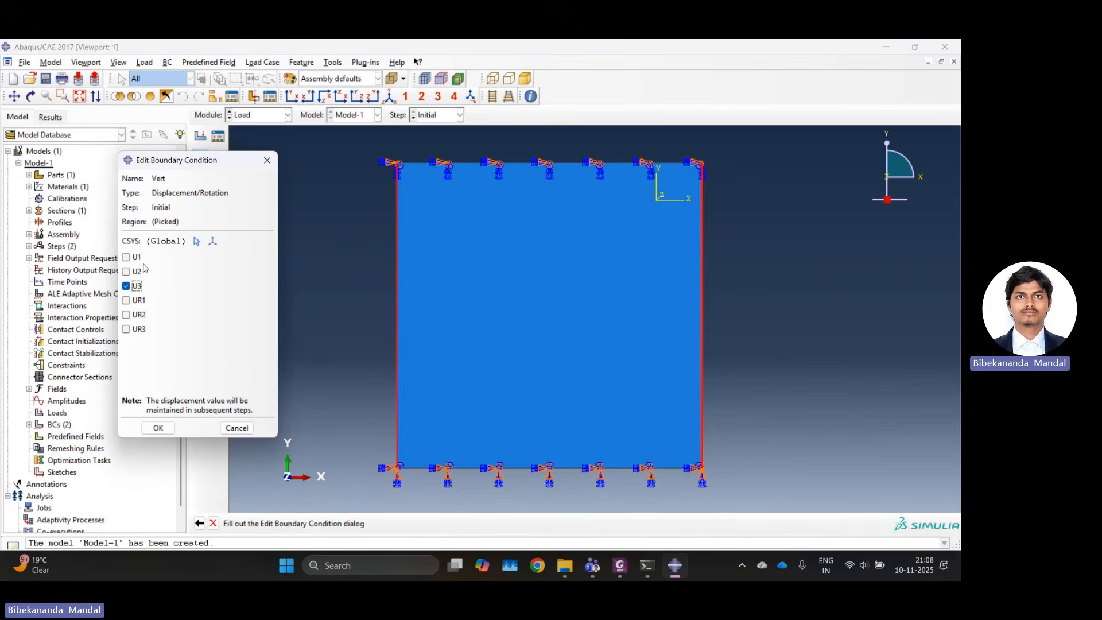
{"action": "left_click", "coordinate": [158, 429]}
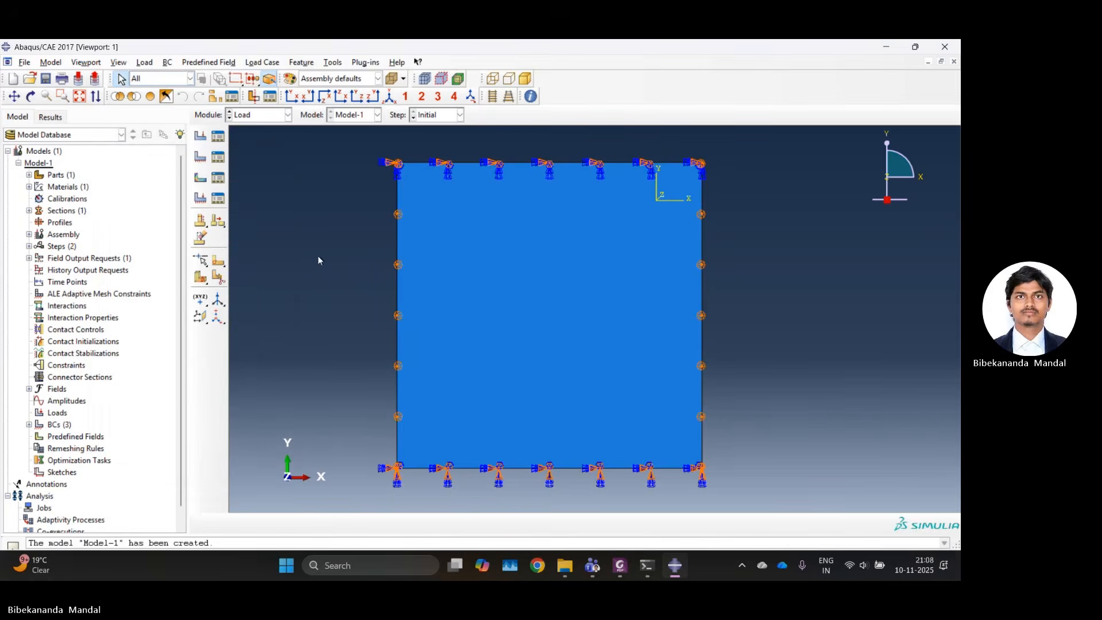
{"action": "left_click", "coordinate": [257, 119]}
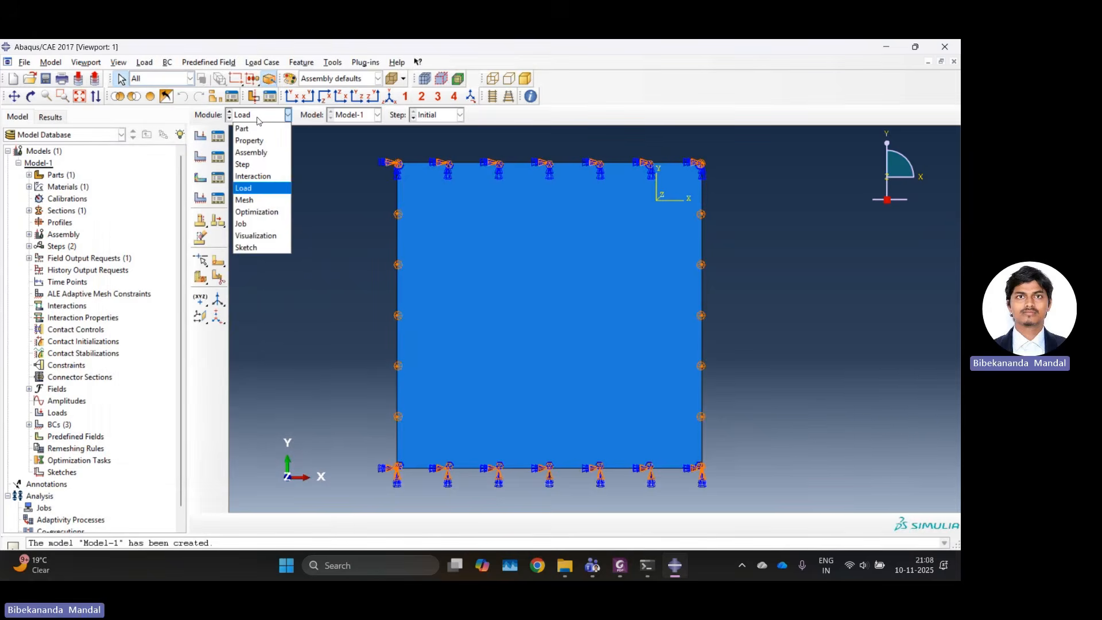
{"action": "left_click", "coordinate": [251, 191]}
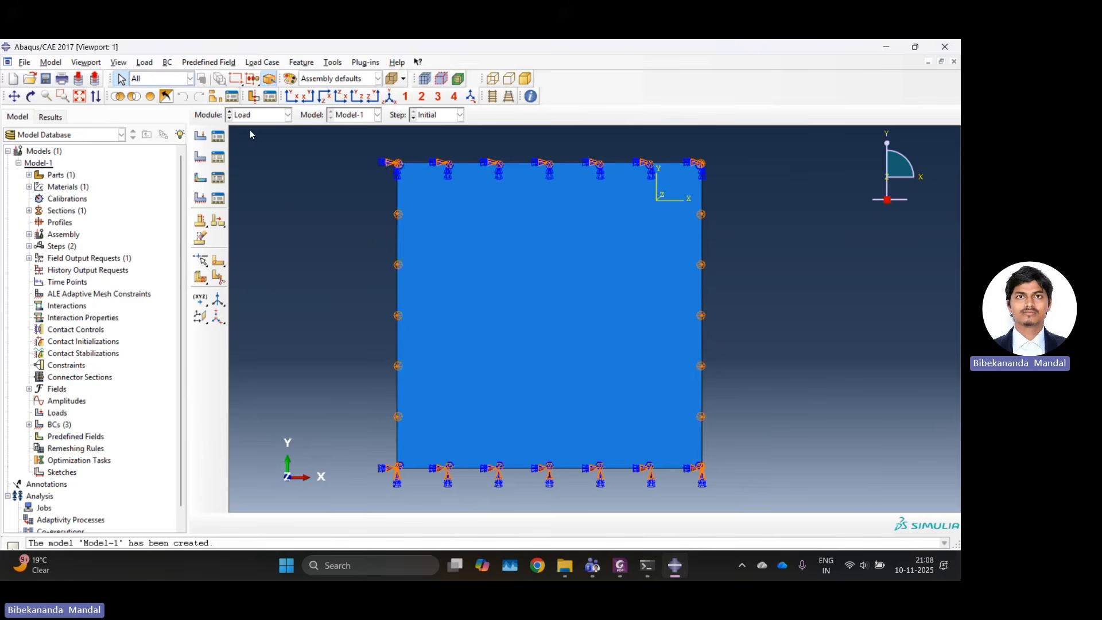
{"action": "left_click", "coordinate": [262, 116]}
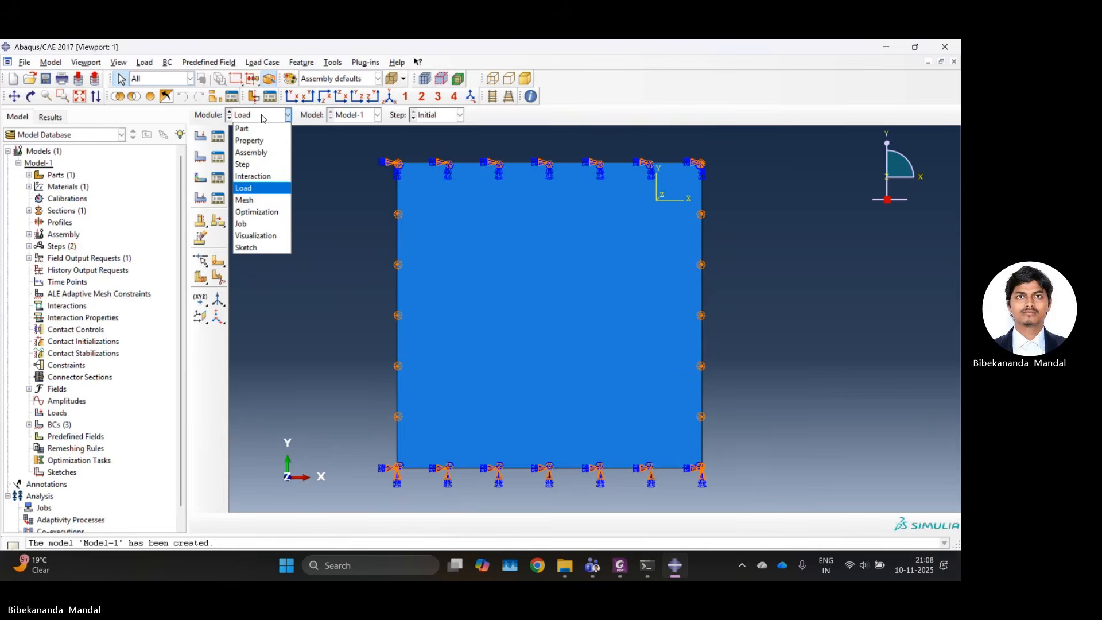
{"action": "left_click", "coordinate": [253, 200]}
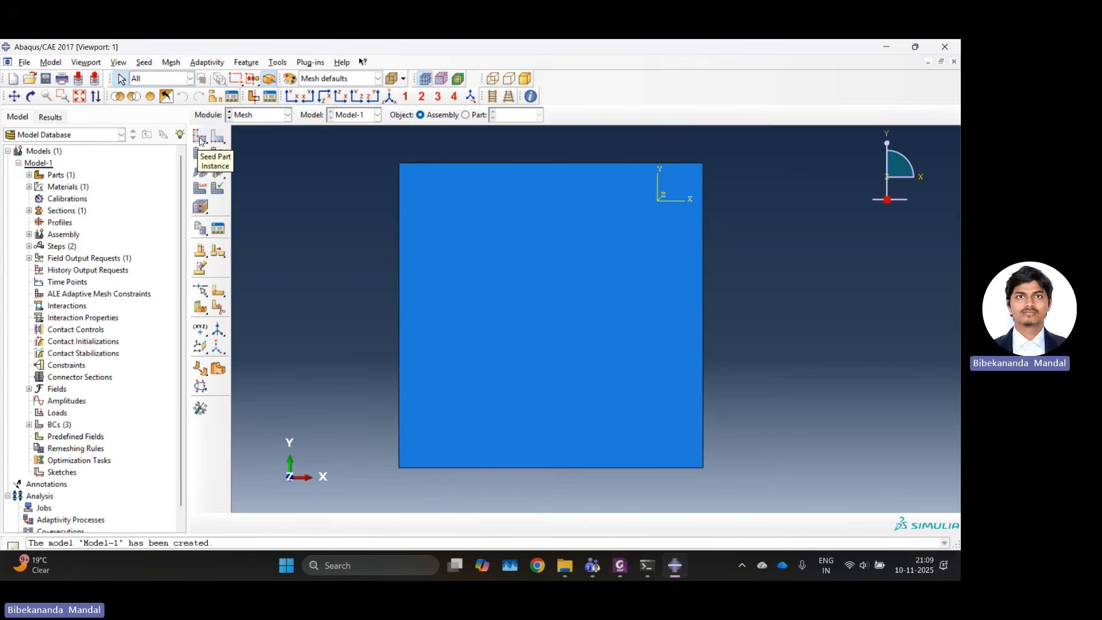
{"action": "left_click", "coordinate": [286, 115]}
{"action": "left_click", "coordinate": [254, 188]}
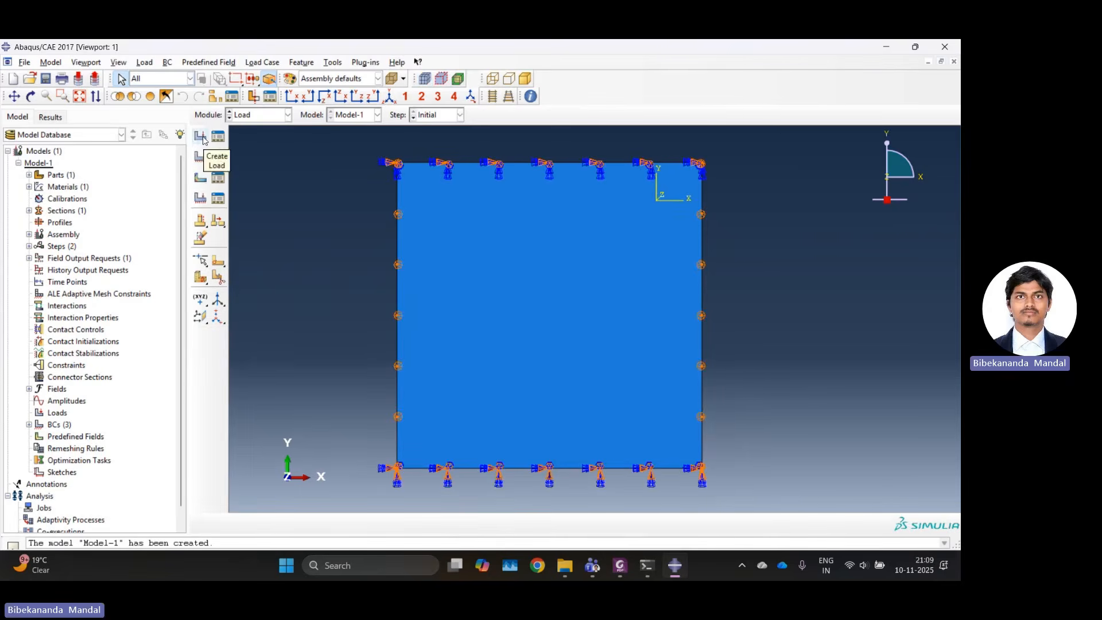
Create a shell edge load in Step-1 on the plate's top edge with uniform normal traction of magnitude 1.
{"action": "left_click", "coordinate": [200, 137]}
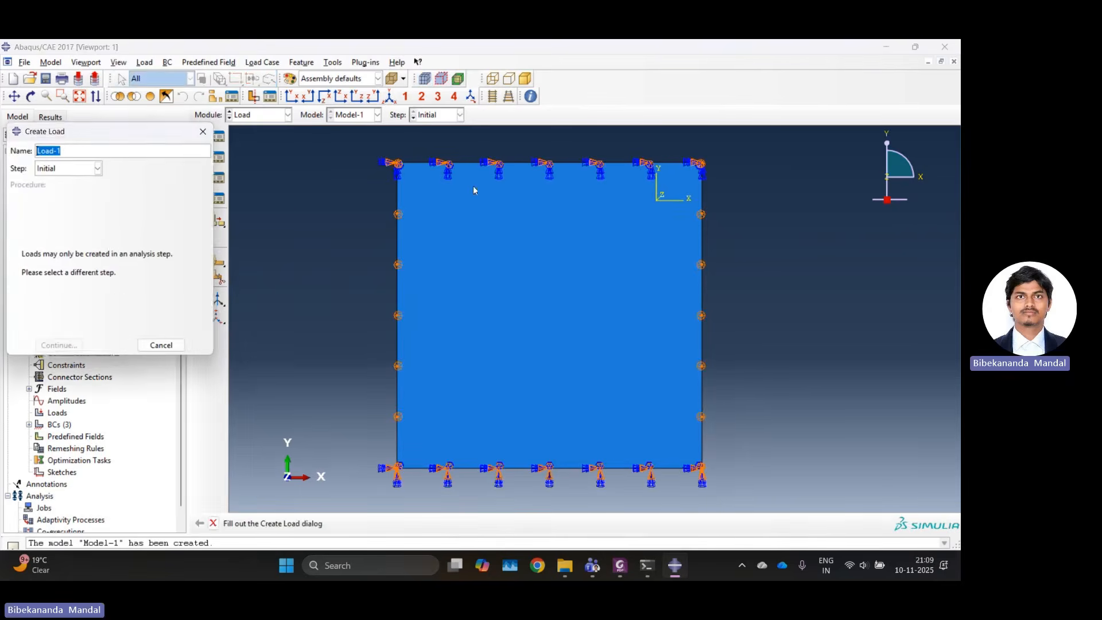
{"action": "left_click", "coordinate": [72, 170]}
{"action": "left_click", "coordinate": [54, 194]}
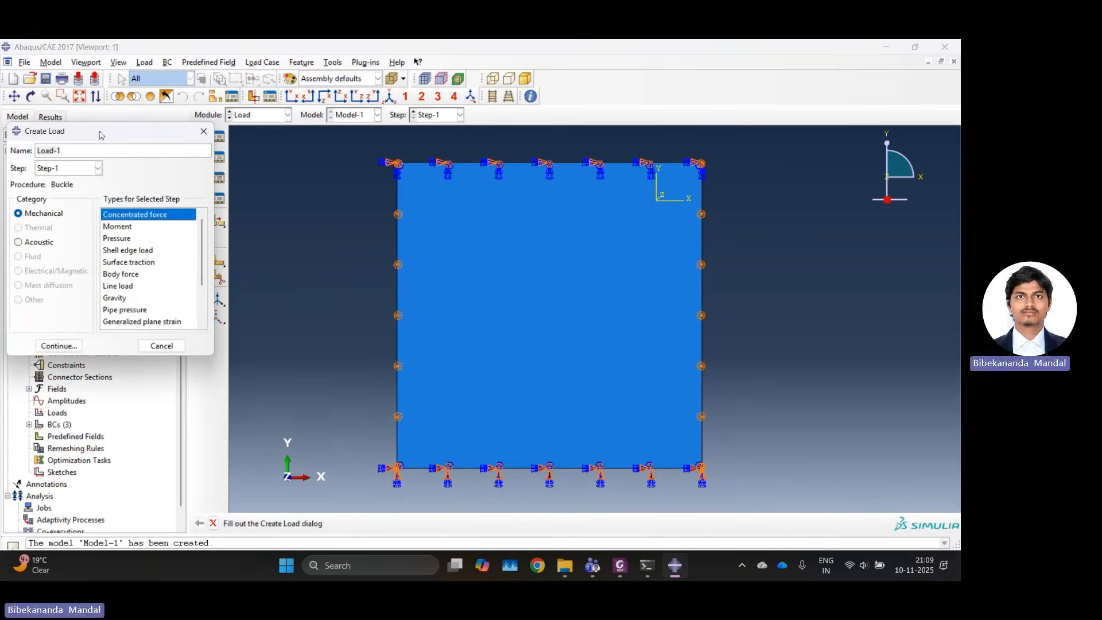
{"action": "left_click", "coordinate": [194, 256]}
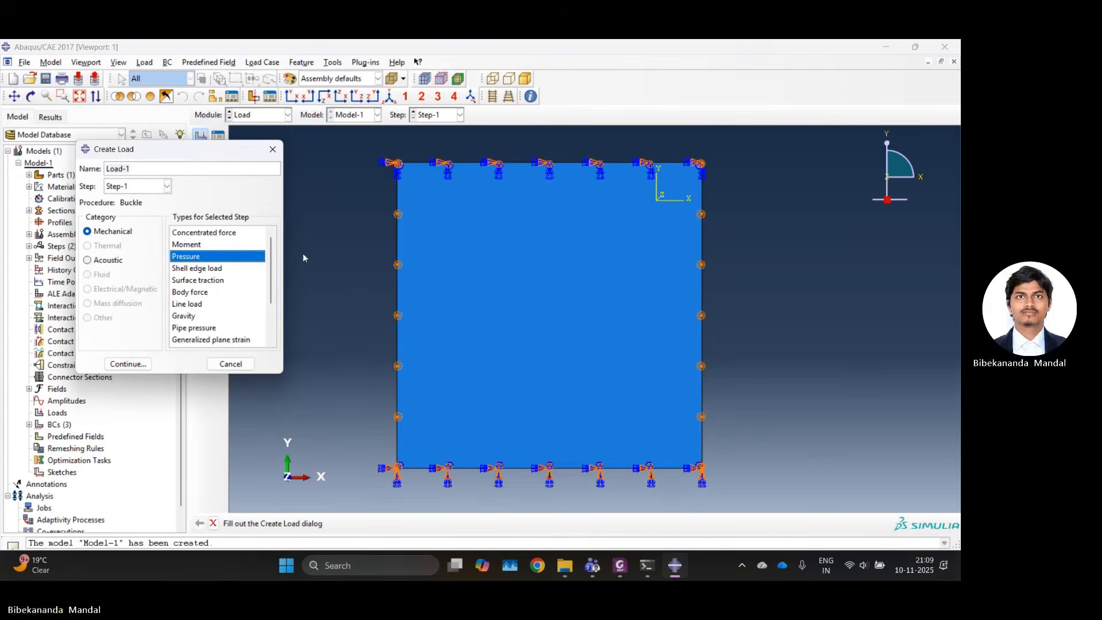
{"action": "left_click", "coordinate": [217, 268]}
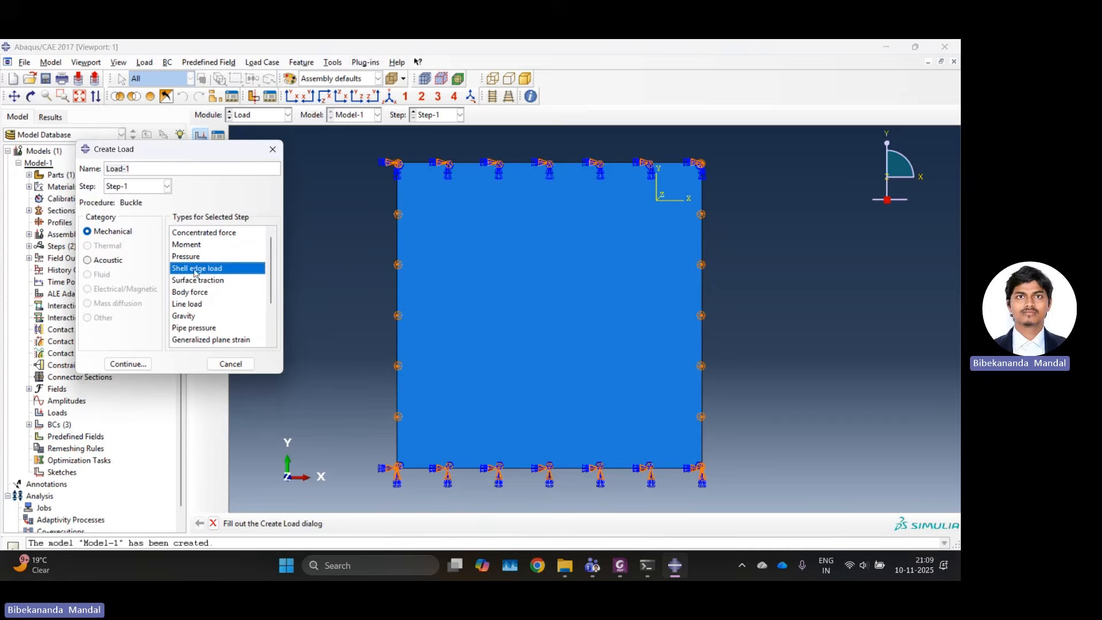
{"action": "left_click", "coordinate": [133, 364]}
{"action": "left_click", "coordinate": [472, 163]}
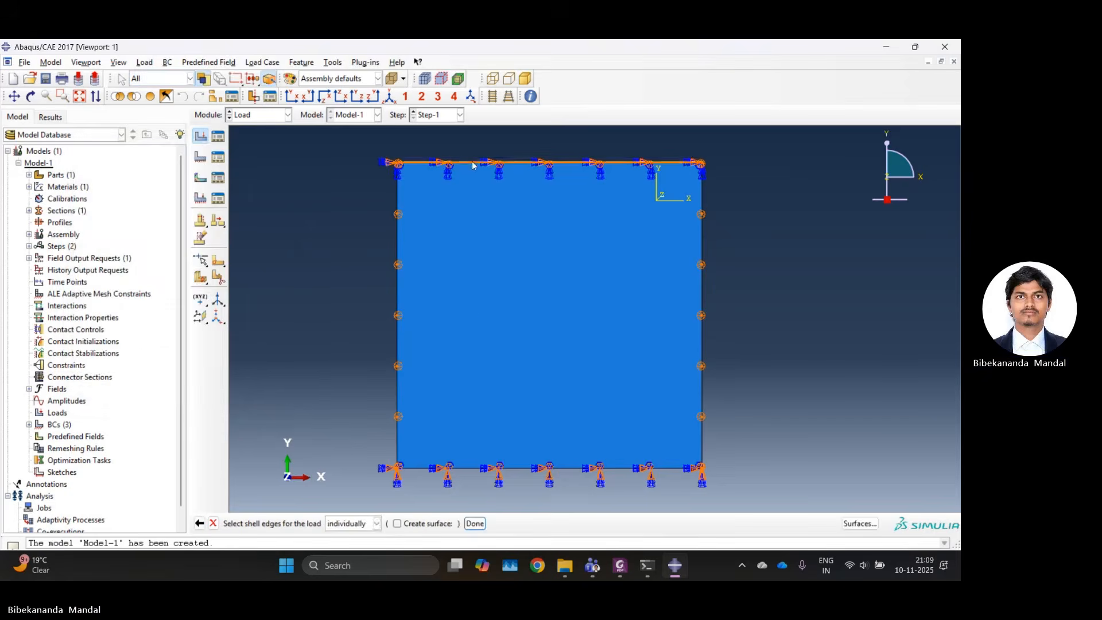
{"action": "left_click", "coordinate": [475, 523]}
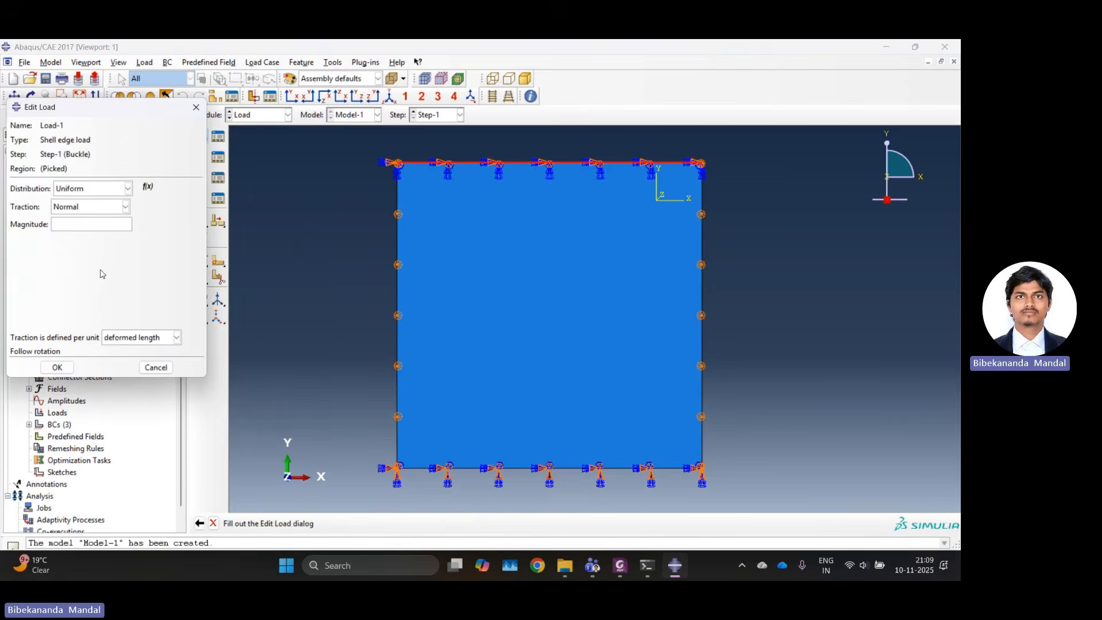
{"action": "type", "text": "1"}
{"action": "left_click", "coordinate": [57, 368]}
{"action": "scroll", "coordinate": [526, 215], "scroll_direction": "up", "scroll_amount": 2}
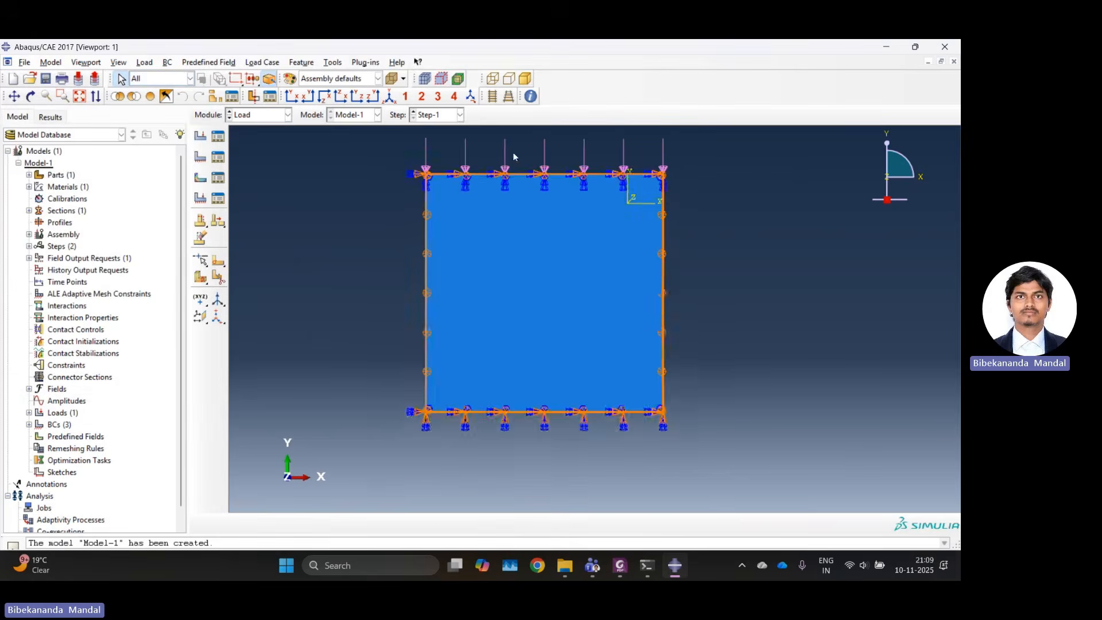
{"action": "scroll", "coordinate": [541, 161], "scroll_direction": "down", "scroll_amount": 1}
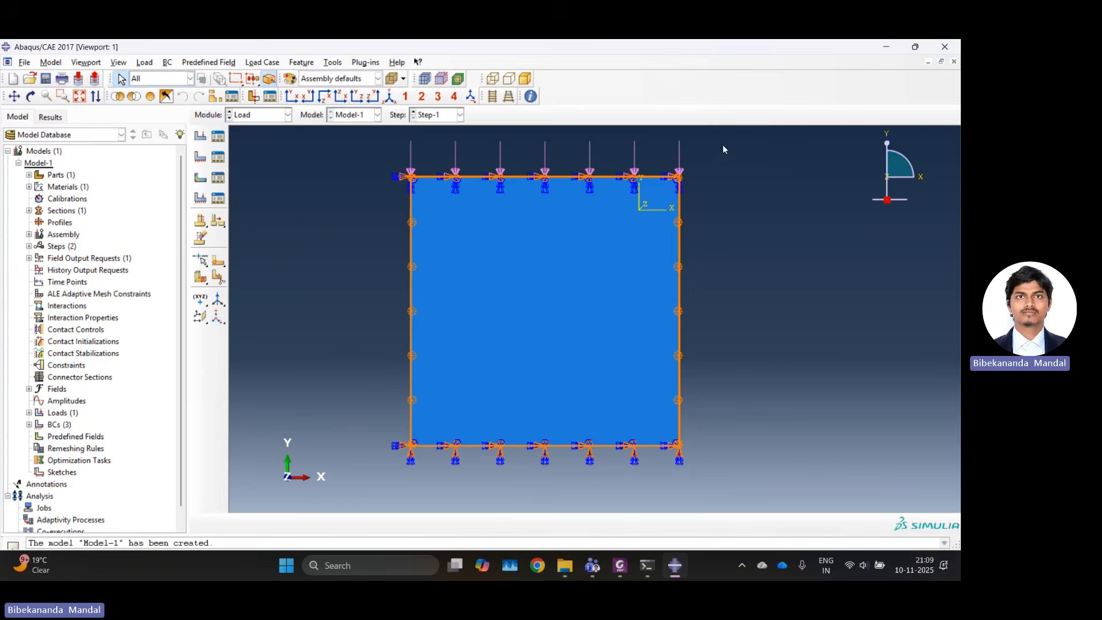
In the Mesh module, seed Part-1 with the default global size and mesh the part.
{"action": "left_click", "coordinate": [253, 115]}
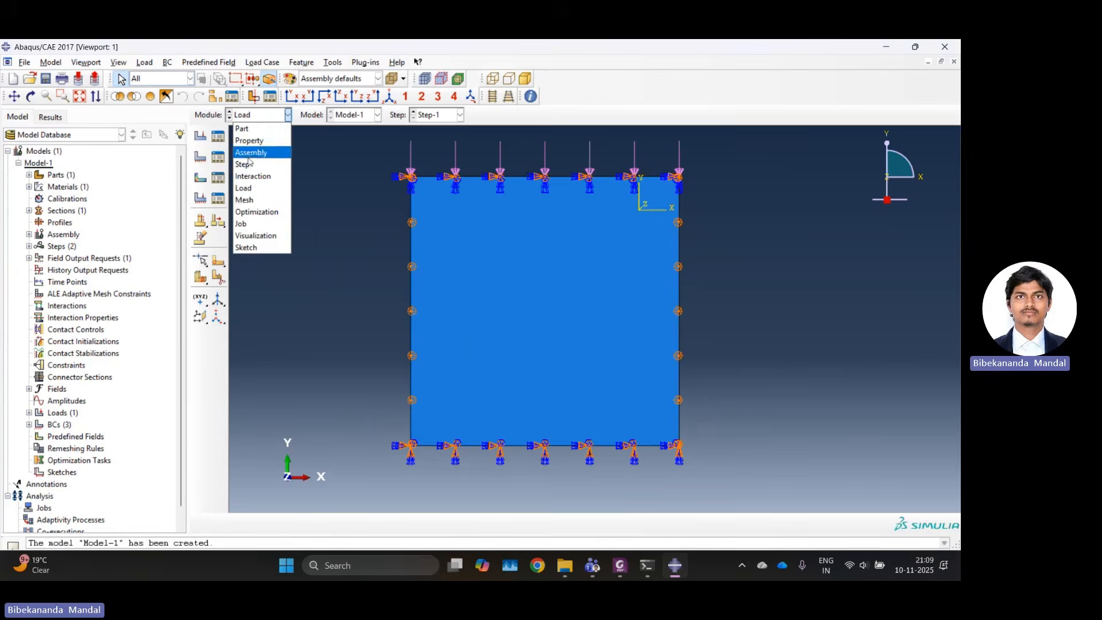
{"action": "left_click", "coordinate": [255, 201]}
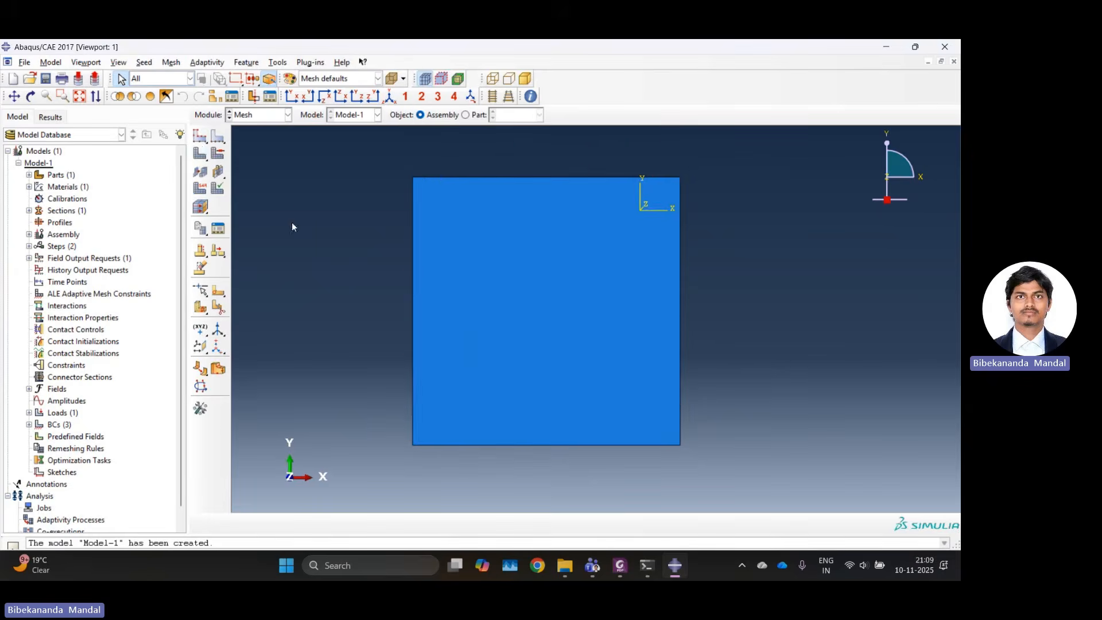
{"action": "left_click", "coordinate": [202, 143]}
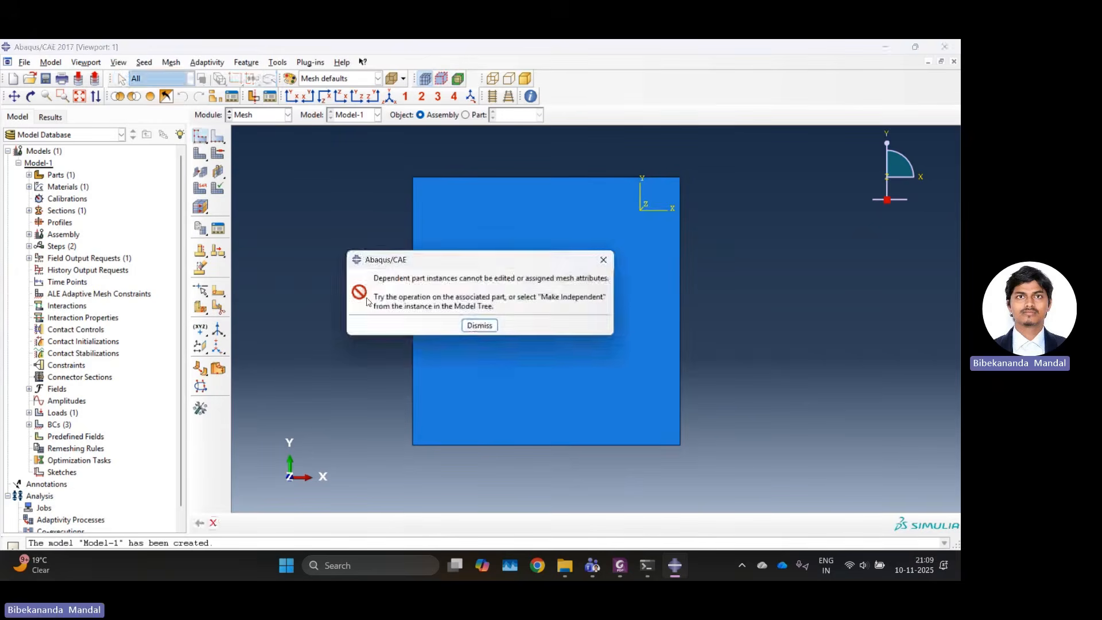
{"action": "left_click", "coordinate": [480, 325]}
{"action": "left_click", "coordinate": [475, 114]}
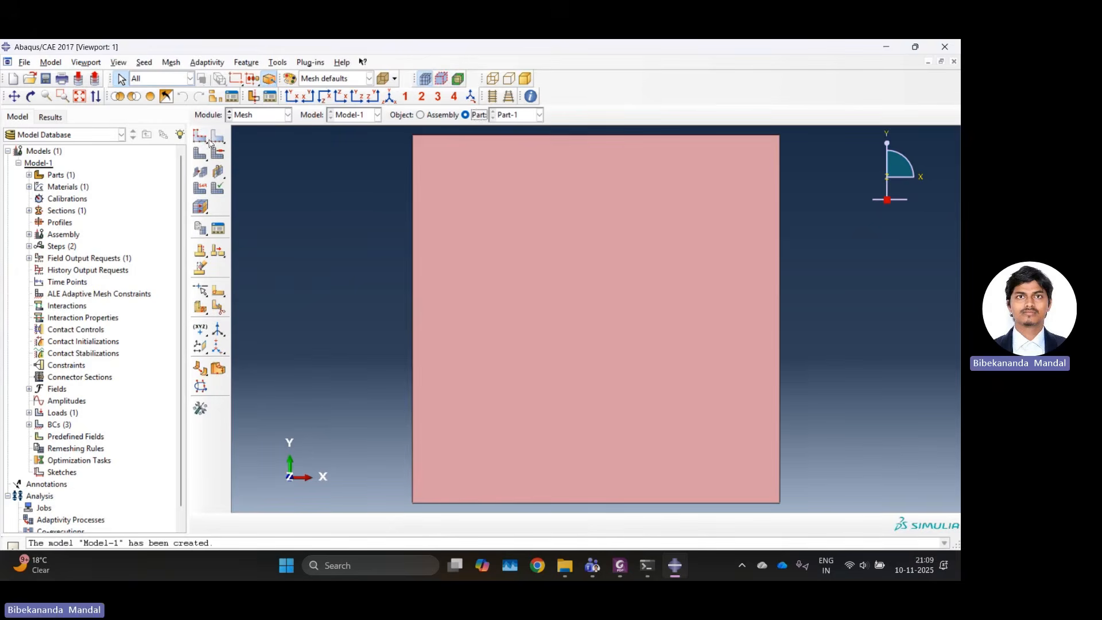
{"action": "left_click", "coordinate": [200, 135]}
{"action": "left_click", "coordinate": [143, 384]}
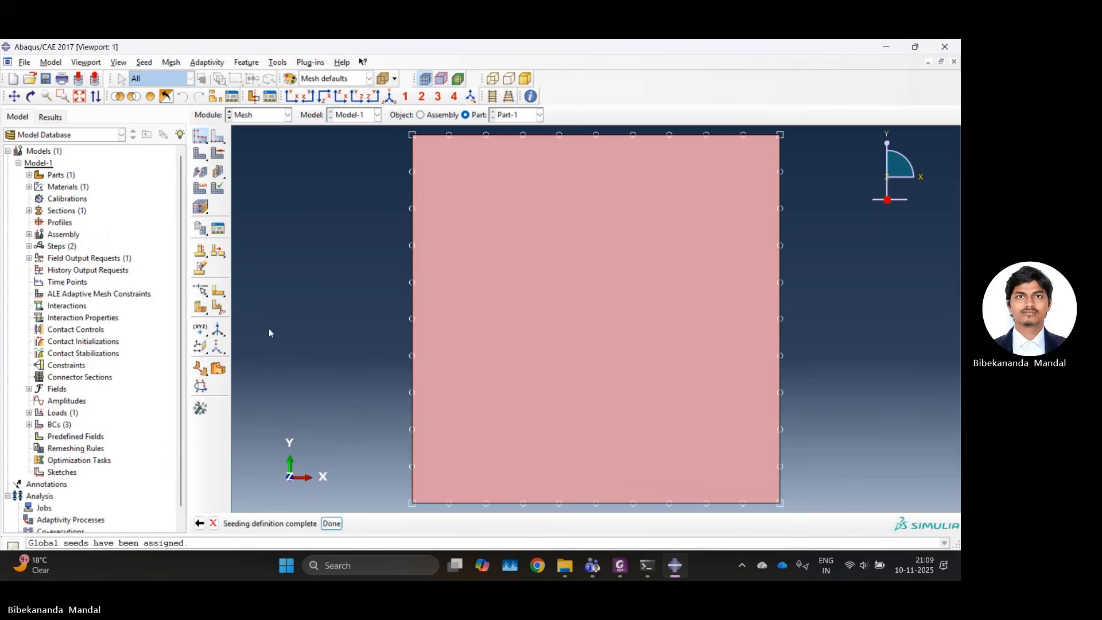
{"action": "left_click", "coordinate": [331, 522]}
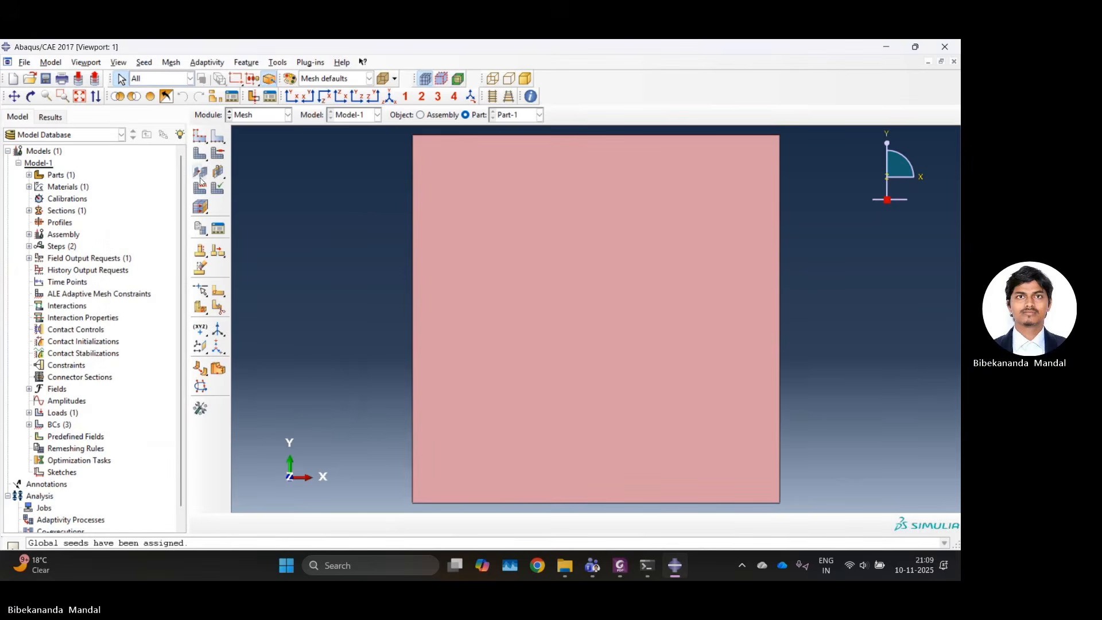
{"action": "left_click", "coordinate": [200, 155]}
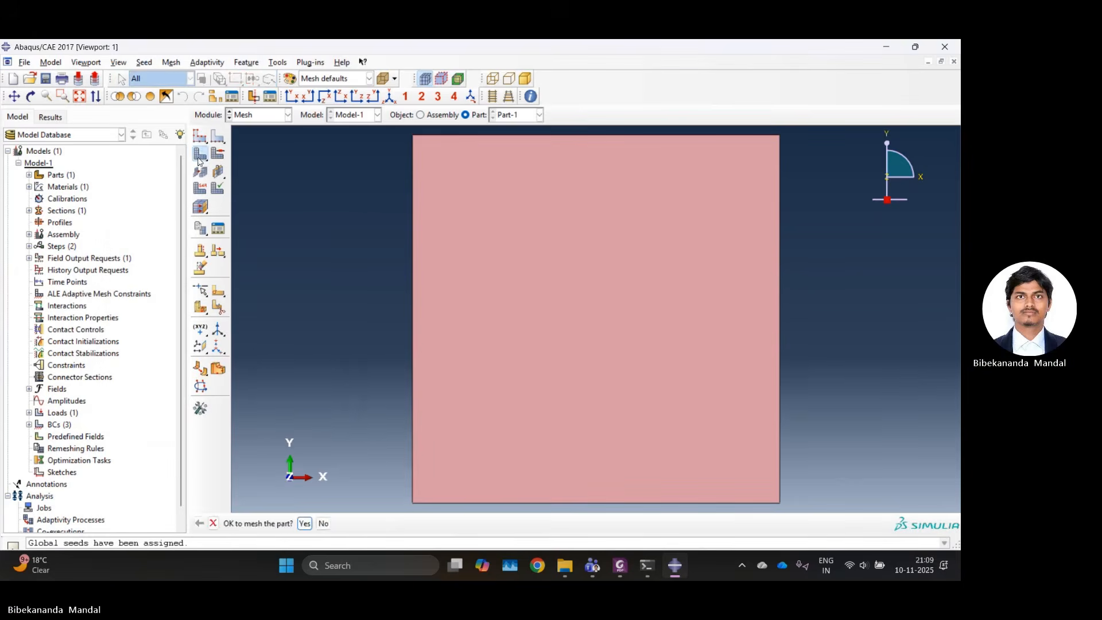
{"action": "left_click", "coordinate": [323, 524]}
In the Job module, create a full analysis job for Model-1, keeping the default name and settings.
{"action": "left_click", "coordinate": [269, 117]}
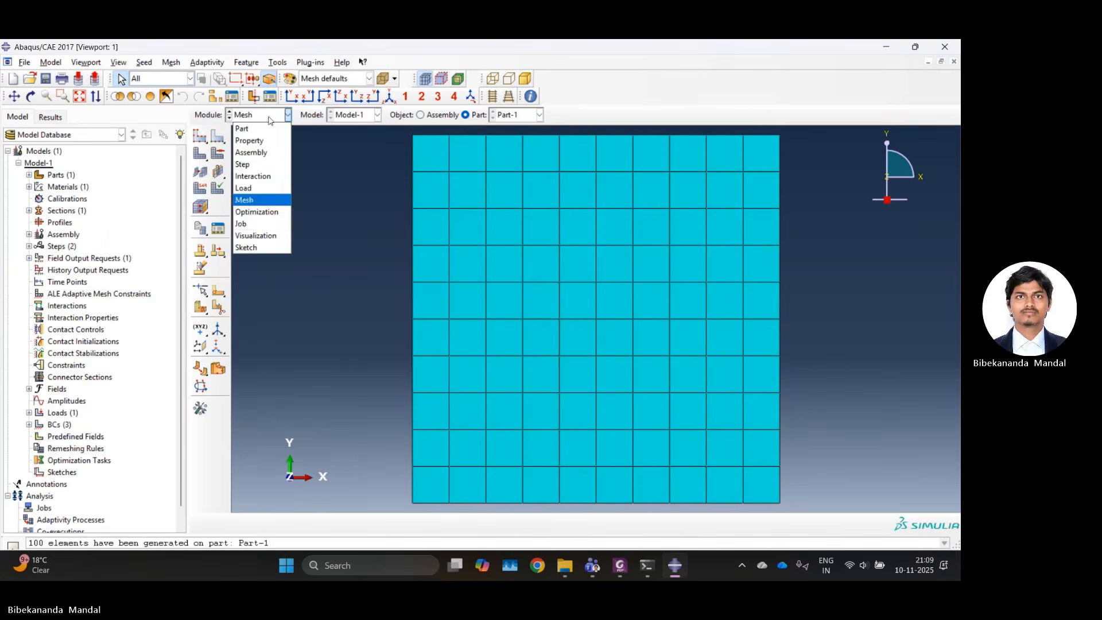
{"action": "left_click", "coordinate": [265, 227]}
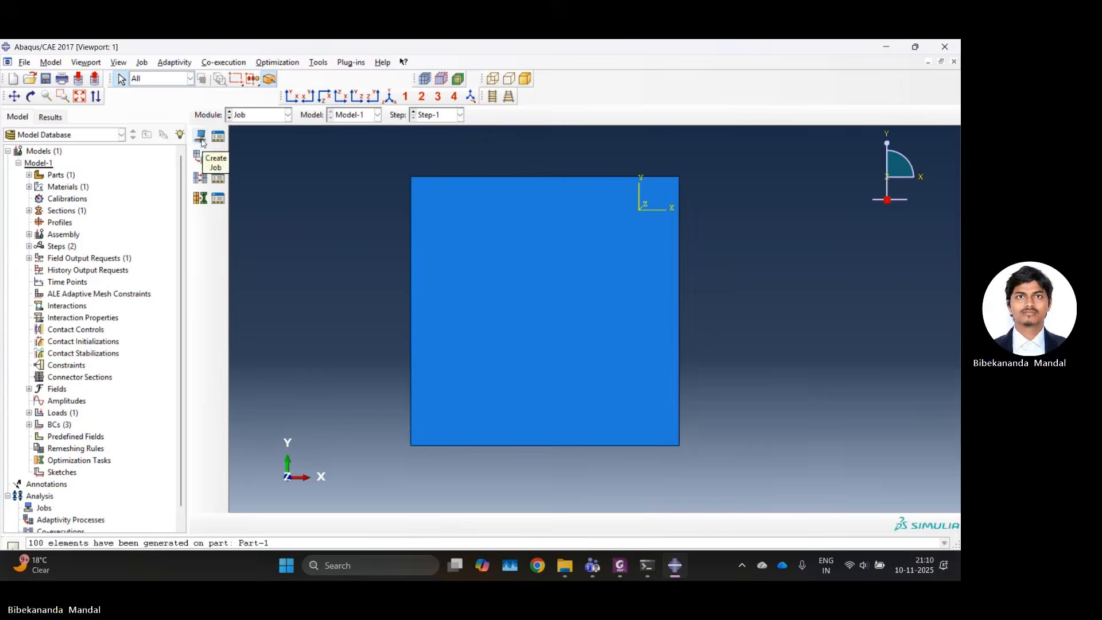
{"action": "left_click", "coordinate": [200, 138]}
{"action": "left_click", "coordinate": [32, 314]}
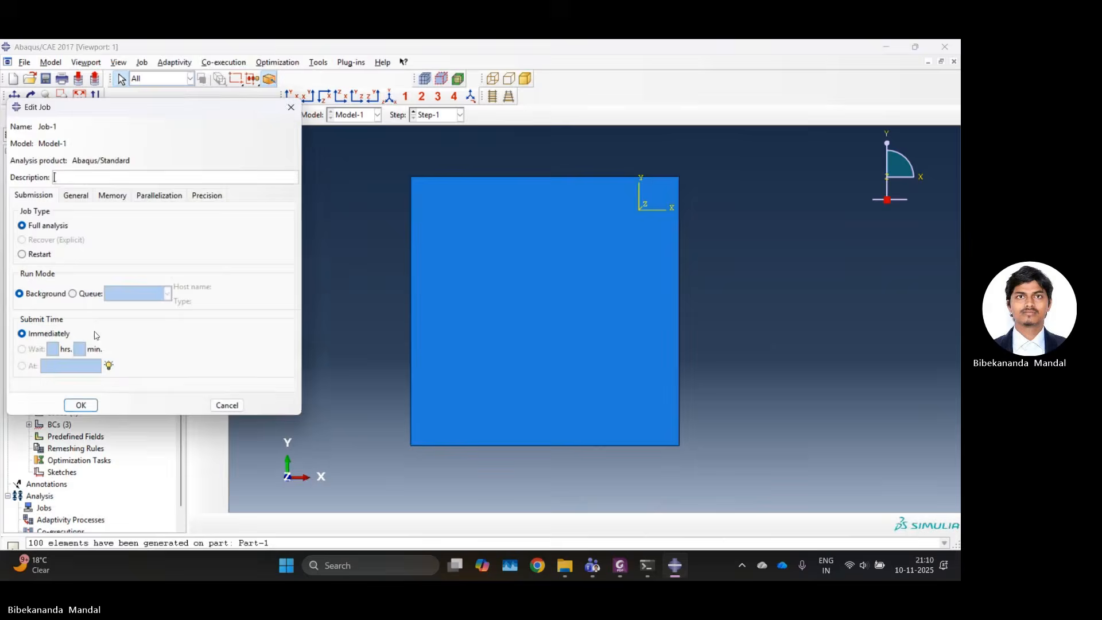
{"action": "left_click", "coordinate": [81, 403]}
Submit Job-1 for analysis, overwriting its existing job files.
{"action": "left_click", "coordinate": [217, 140]}
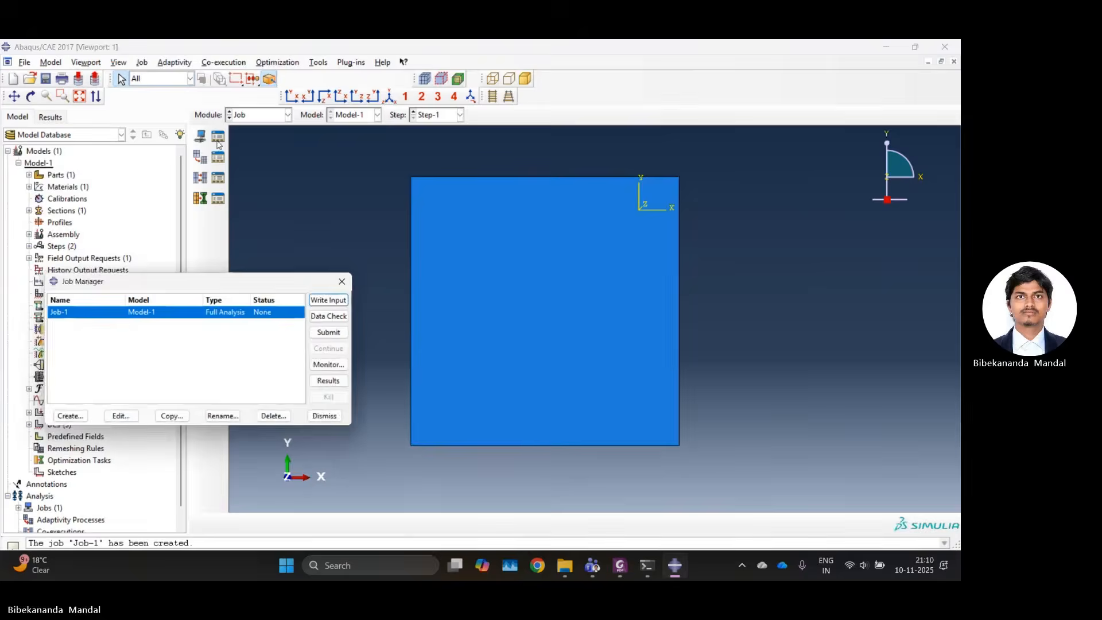
{"action": "left_click", "coordinate": [337, 333]}
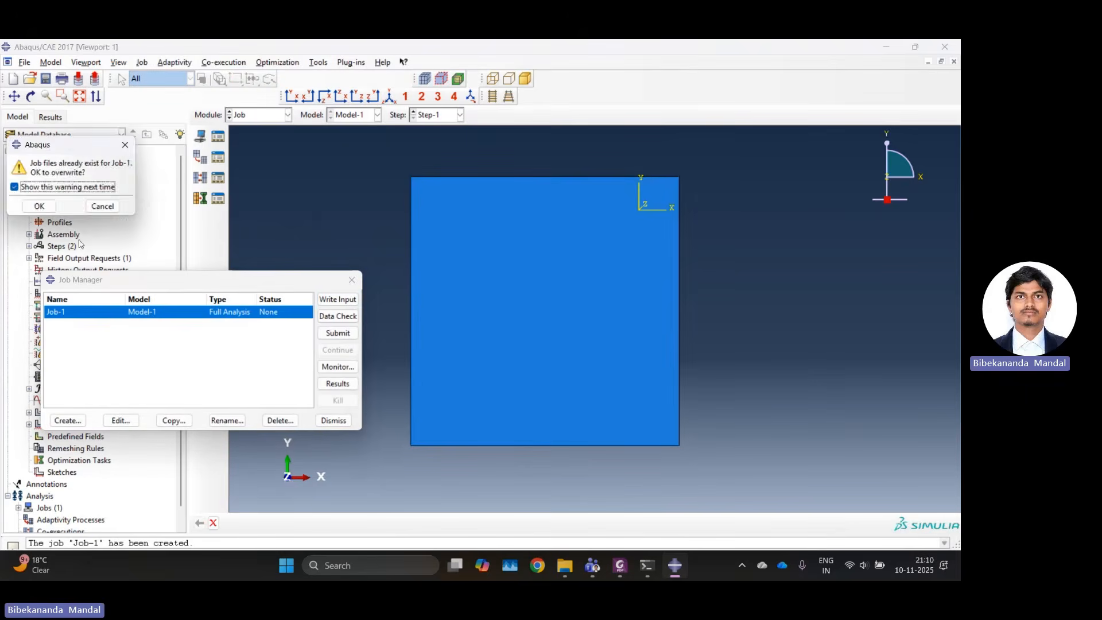
{"action": "left_click", "coordinate": [39, 208]}
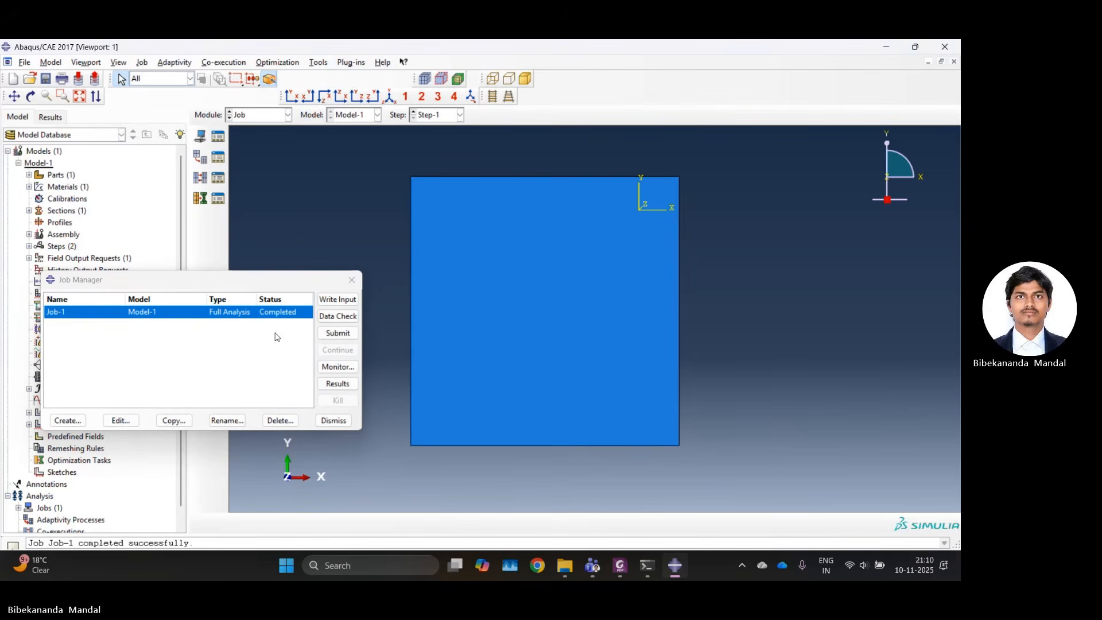
Open the results of Job-1 and plot the displacement magnitude contours on the deformed shape.
{"action": "left_click", "coordinate": [337, 383]}
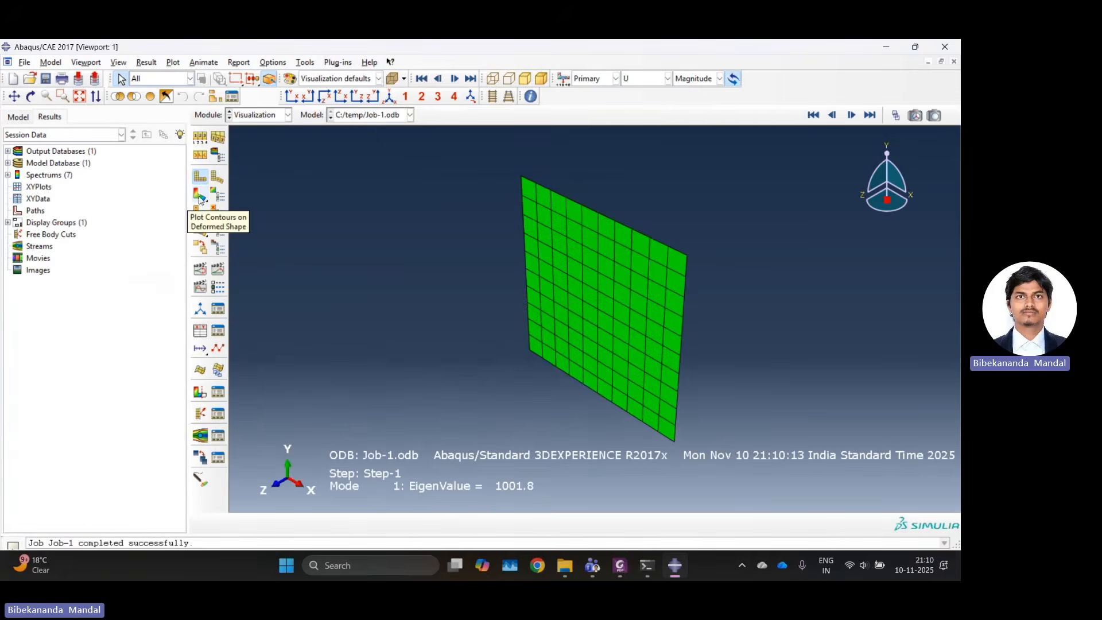
{"action": "left_click", "coordinate": [200, 197]}
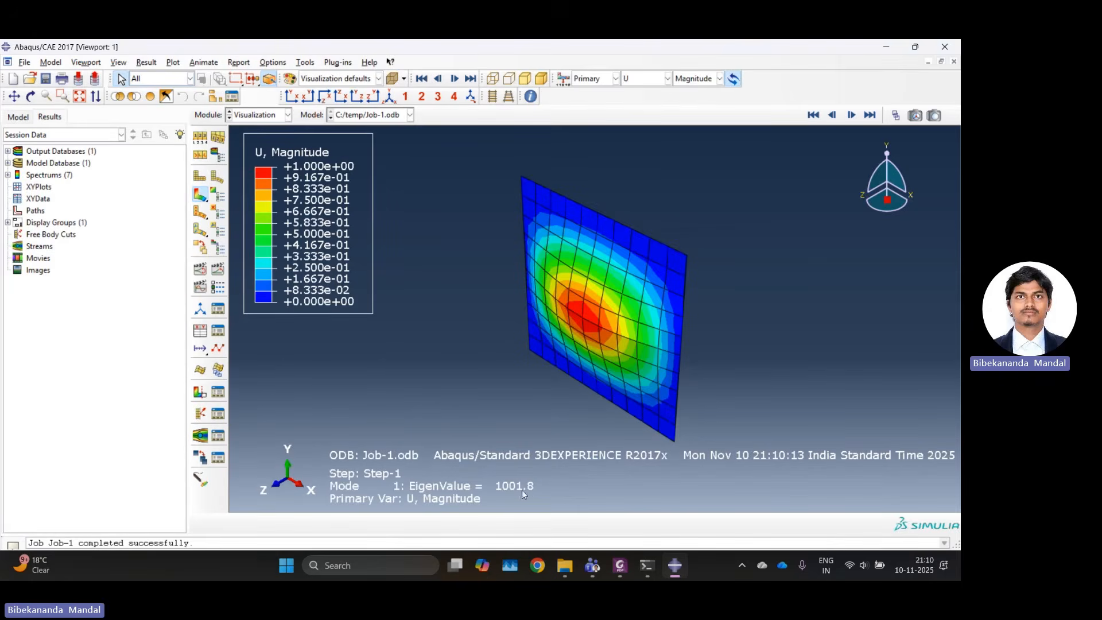
{"action": "scroll", "coordinate": [563, 382], "scroll_direction": "down", "scroll_amount": 1}
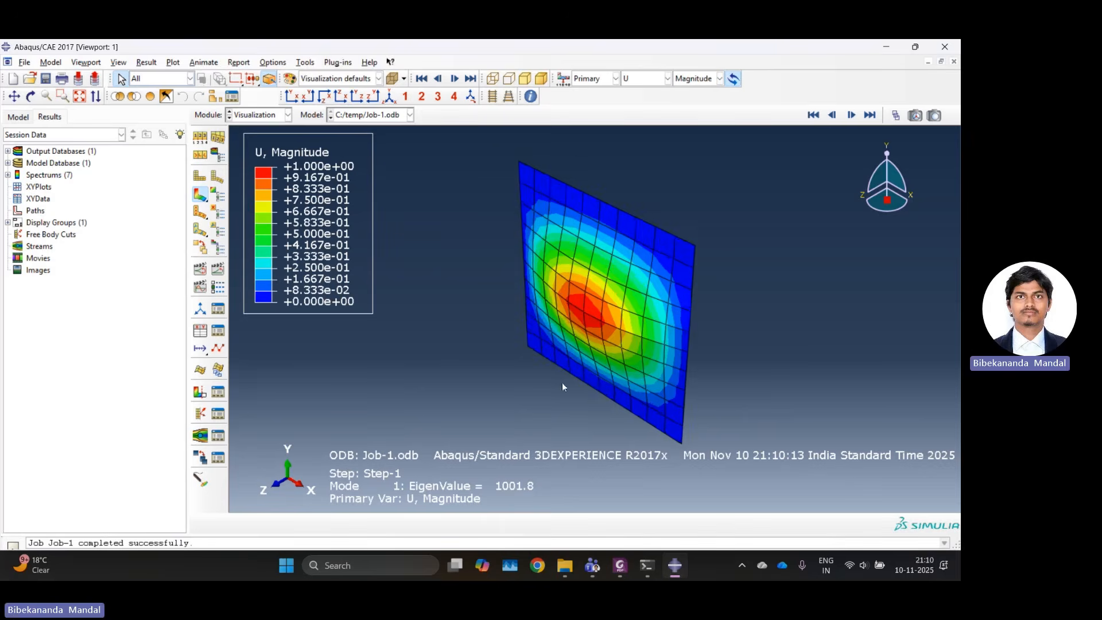
{"action": "scroll", "coordinate": [567, 284], "scroll_direction": "up", "scroll_amount": 2}
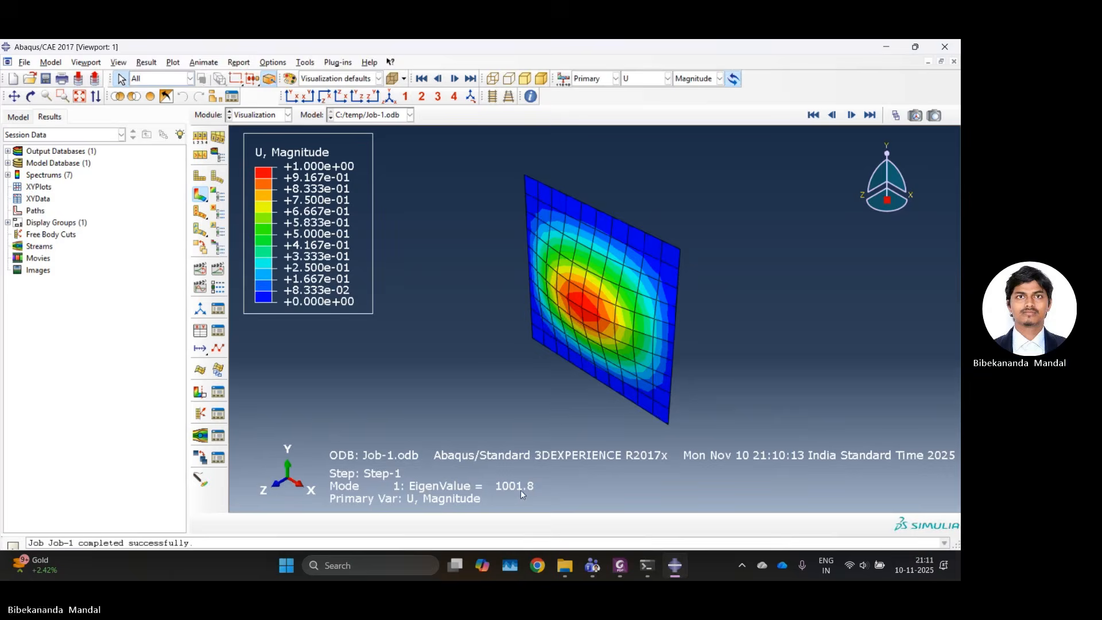
Find and open the Windows Calculator.
{"action": "left_click", "coordinate": [377, 562]}
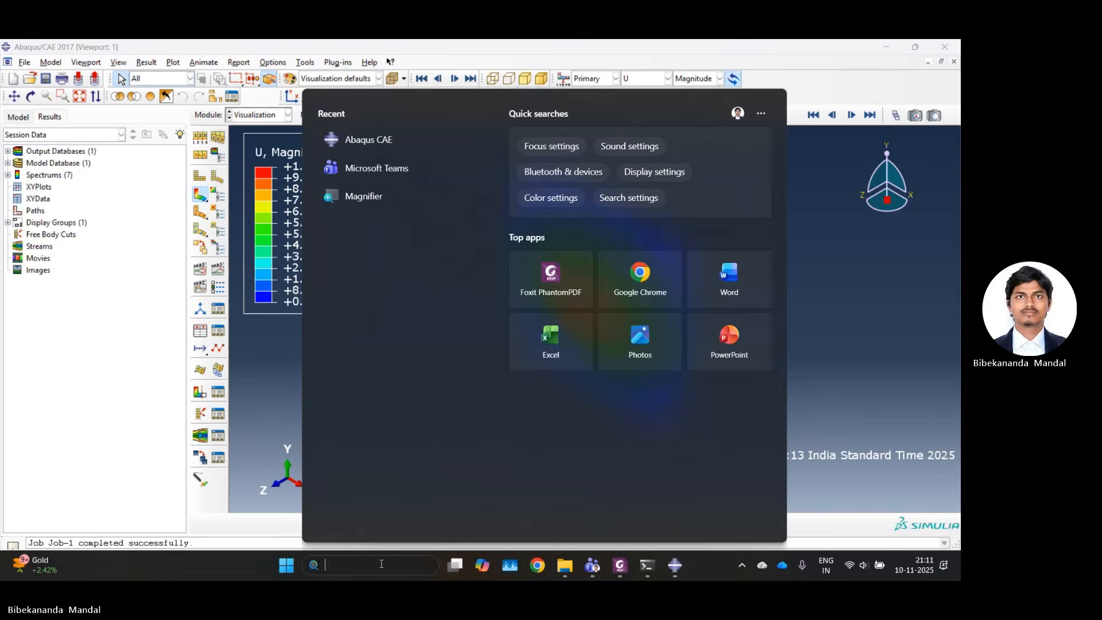
{"action": "type", "text": "cal"}
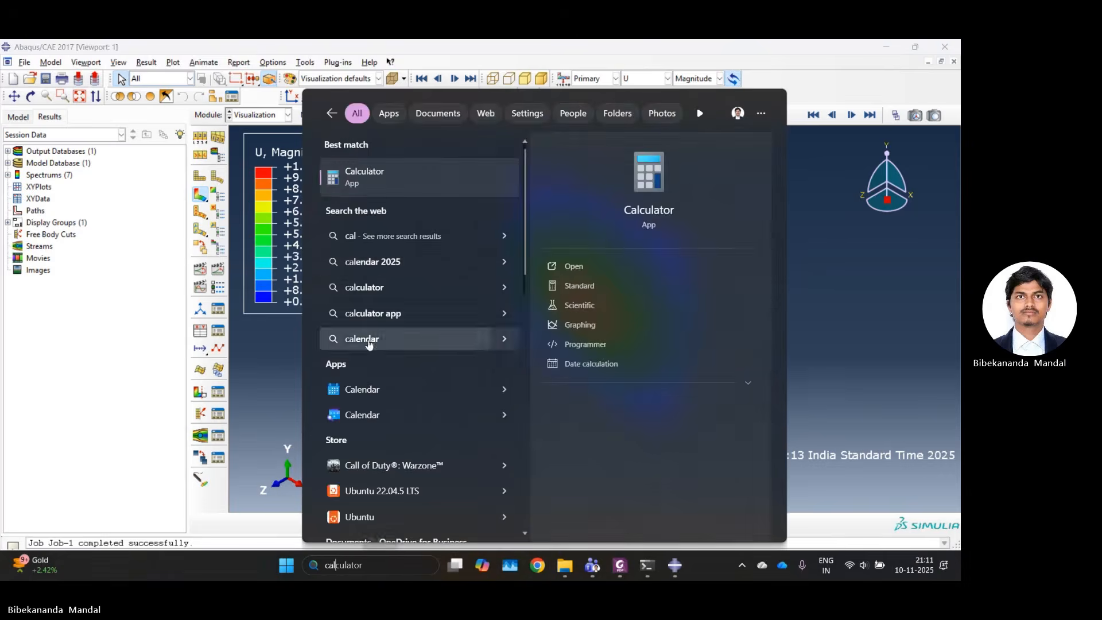
{"action": "left_click", "coordinate": [372, 184]}
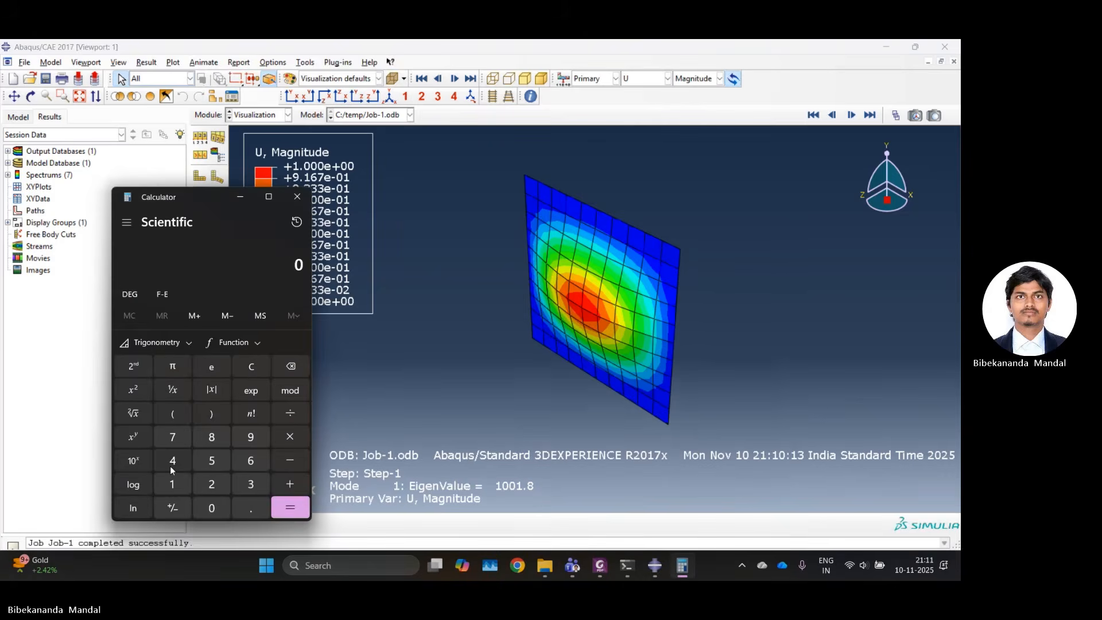
Calculate the critical buckling load as 400 × 1001.8 ÷ 1000, and close the Calculator.
{"action": "left_click", "coordinate": [171, 466]}
{"action": "left_click", "coordinate": [211, 507]}
{"action": "left_click", "coordinate": [211, 507]}
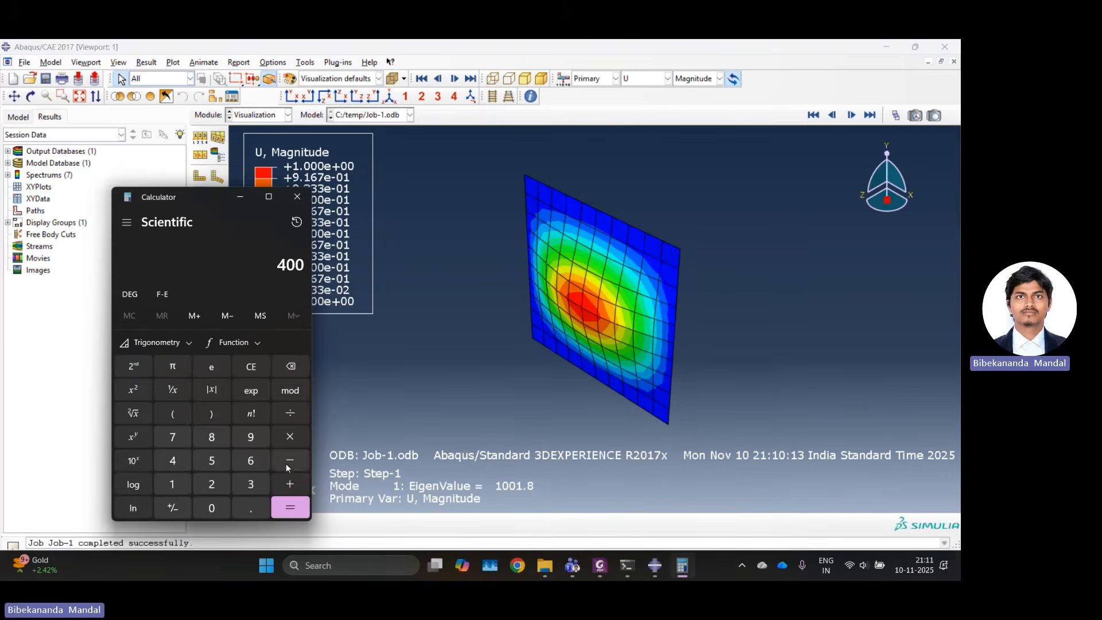
{"action": "left_click", "coordinate": [284, 442]}
{"action": "left_click", "coordinate": [185, 486]}
{"action": "left_click", "coordinate": [212, 512]}
{"action": "left_click", "coordinate": [212, 511]}
{"action": "left_click", "coordinate": [172, 484]}
{"action": "left_click", "coordinate": [250, 507]}
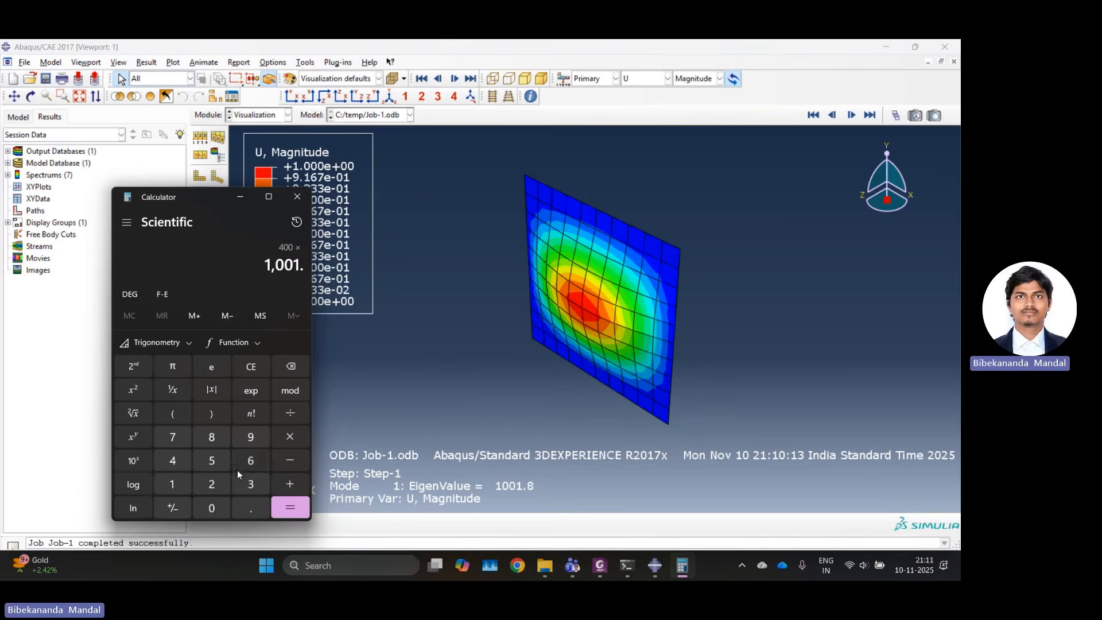
{"action": "left_click", "coordinate": [221, 437]}
{"action": "left_click", "coordinate": [289, 413]}
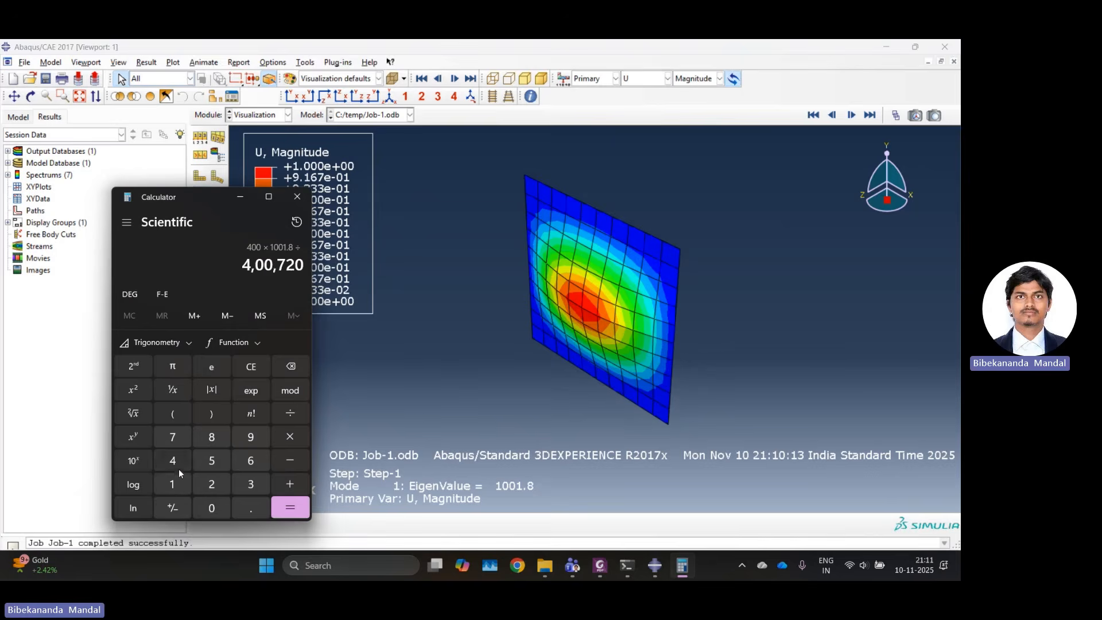
{"action": "left_click", "coordinate": [180, 486]}
{"action": "left_click", "coordinate": [213, 510]}
{"action": "left_click", "coordinate": [214, 510]}
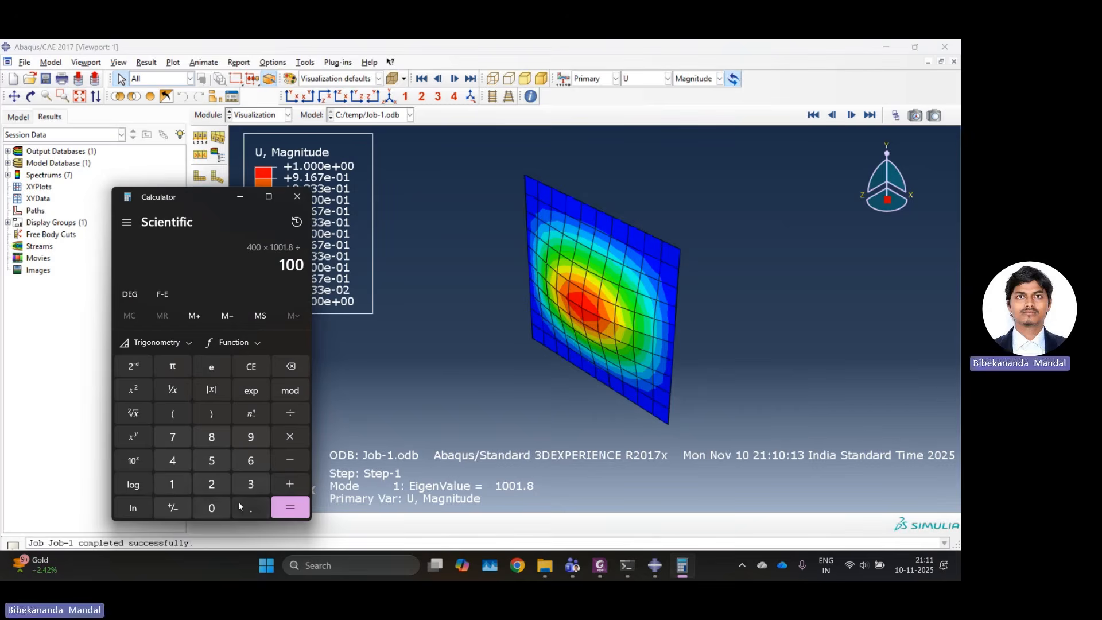
{"action": "left_click", "coordinate": [212, 508]}
{"action": "left_click", "coordinate": [290, 508]}
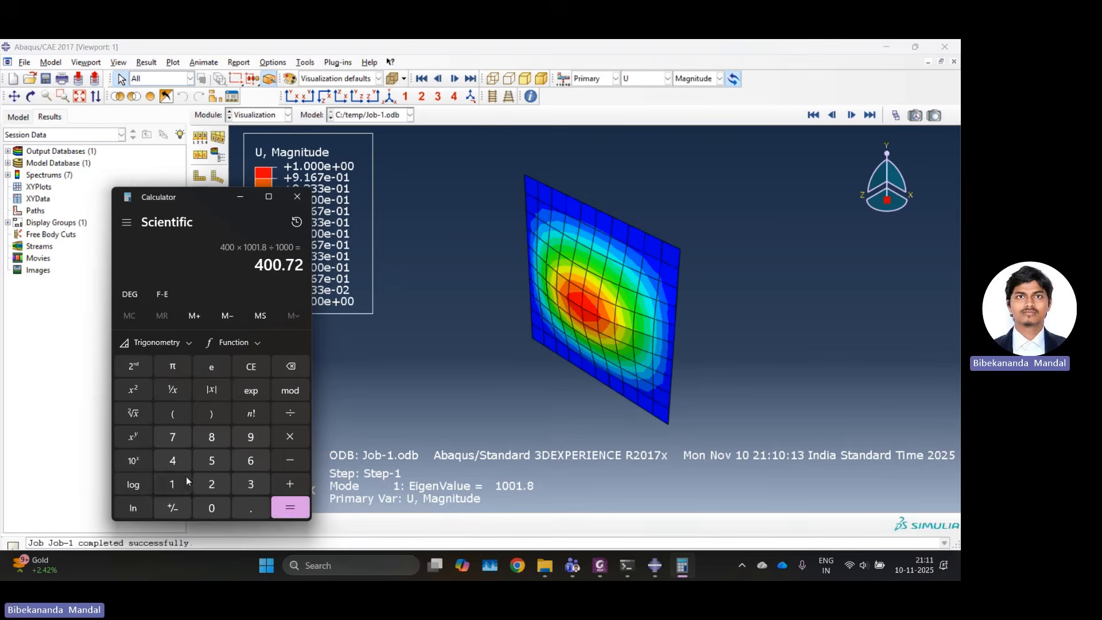
{"action": "left_click", "coordinate": [296, 197]}
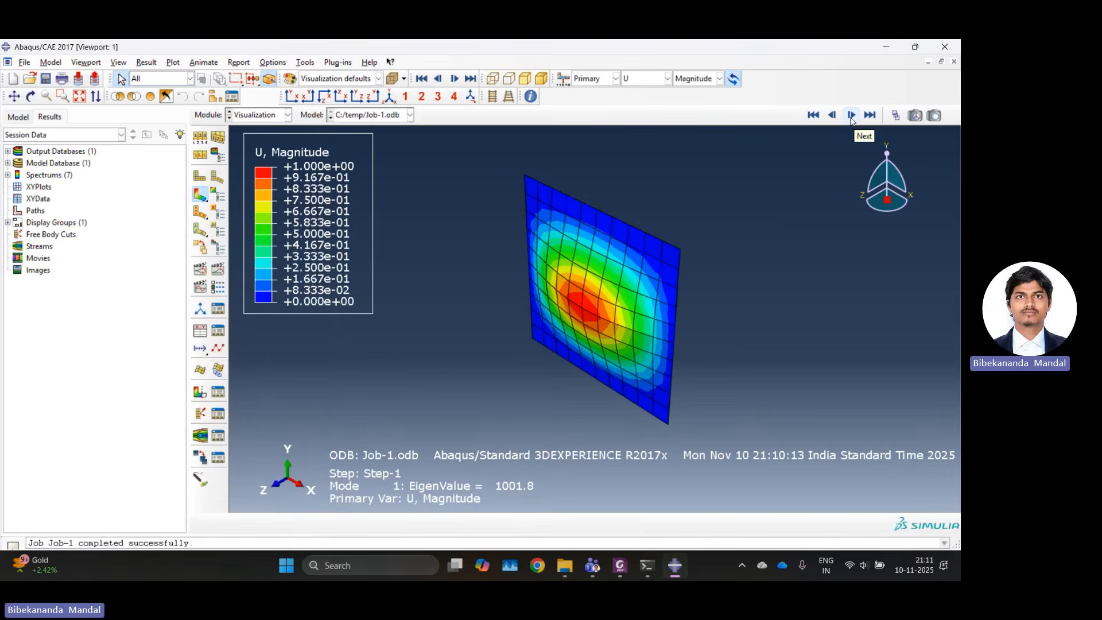
Advance the contour plot to buckling mode 2.
{"action": "left_click", "coordinate": [852, 116]}
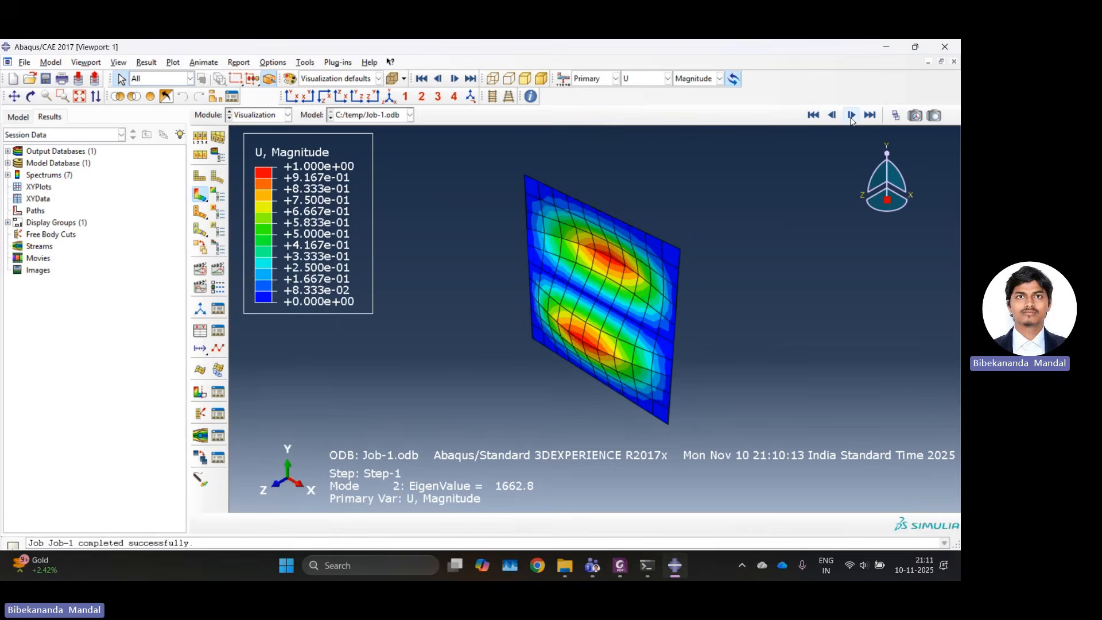
Advance the displacement contour plot from buckling mode 2 through to mode 5.
{"action": "left_click", "coordinate": [851, 116]}
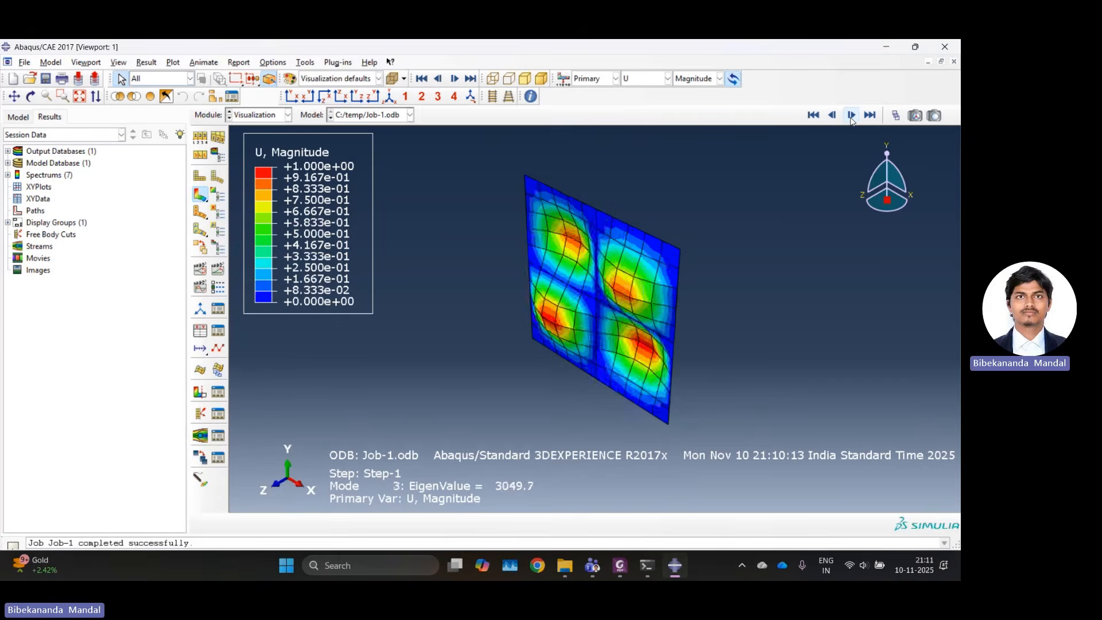
{"action": "left_click", "coordinate": [851, 115]}
{"action": "left_click", "coordinate": [851, 115]}
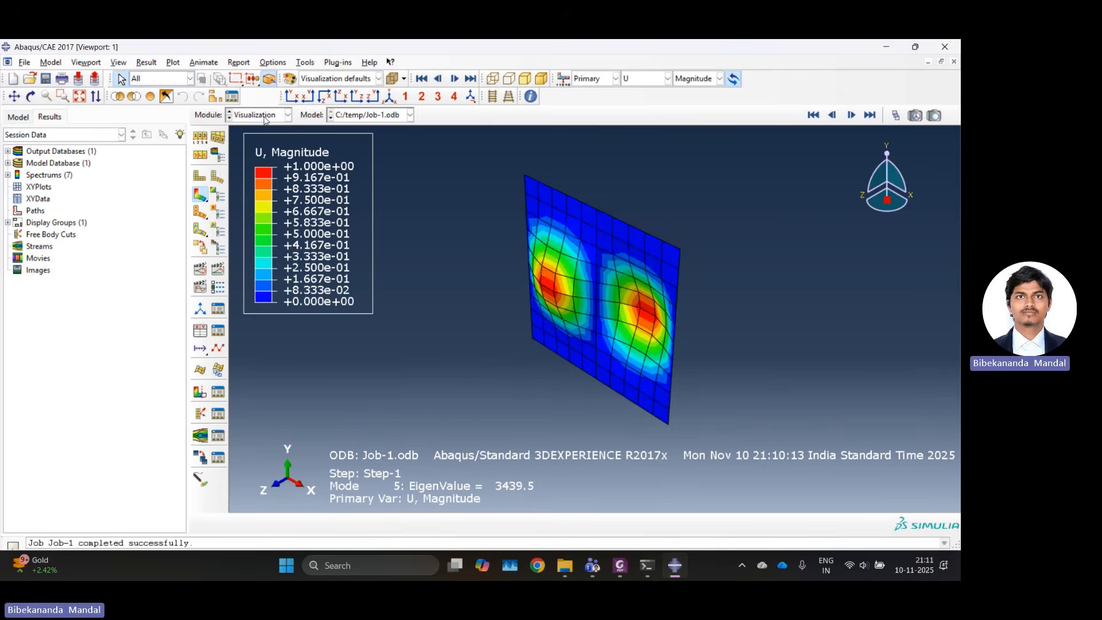
Return to the Load module and suppress the shell edge load Load-1.
{"action": "left_click", "coordinate": [264, 116]}
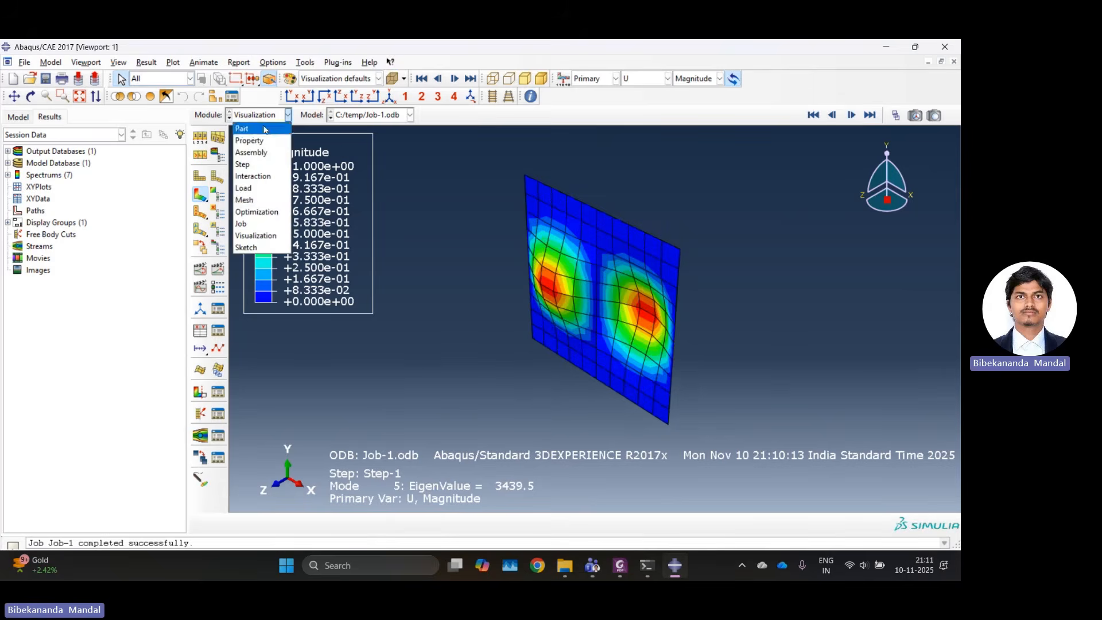
{"action": "left_click", "coordinate": [251, 189]}
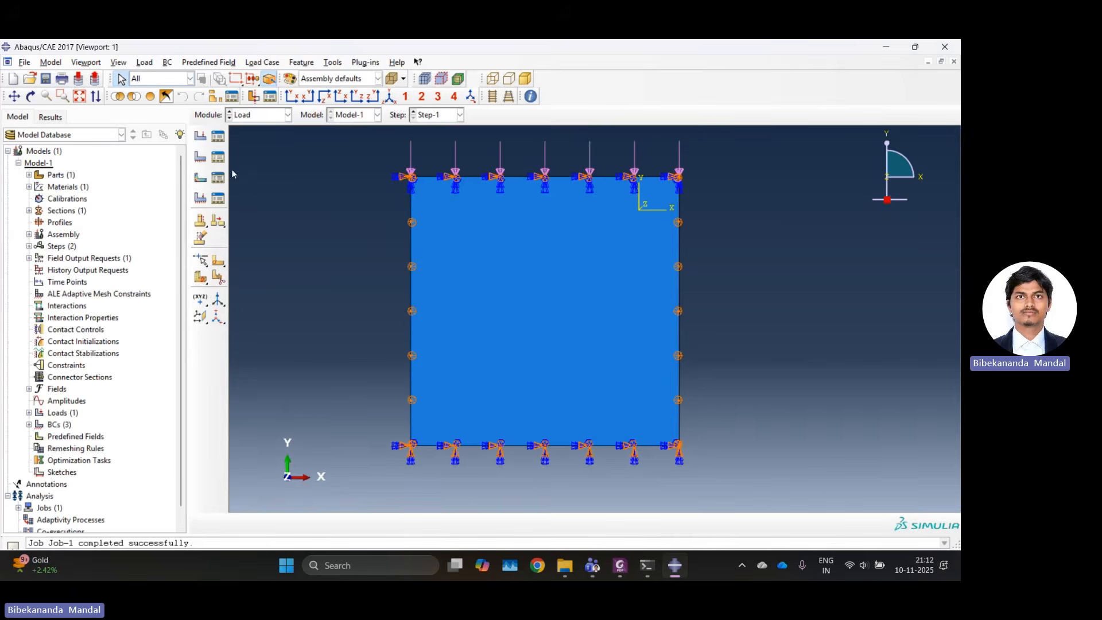
{"action": "left_click", "coordinate": [220, 137]}
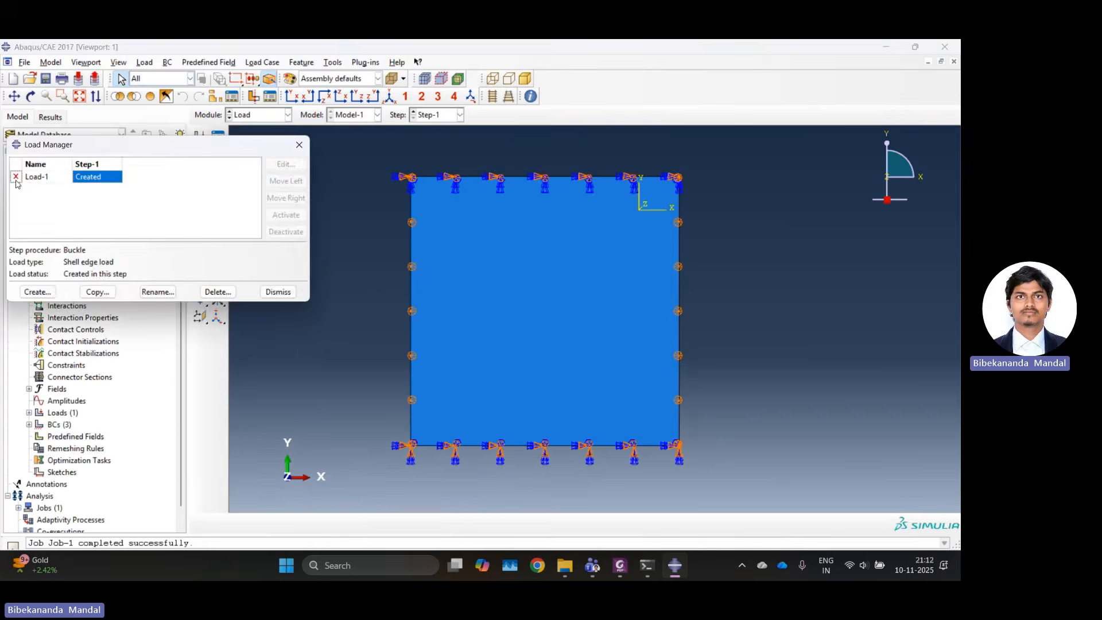
{"action": "left_click", "coordinate": [299, 145]}
Show the meshed plate in the Mesh module and start creating a new set under the assembly.
{"action": "left_click", "coordinate": [276, 115]}
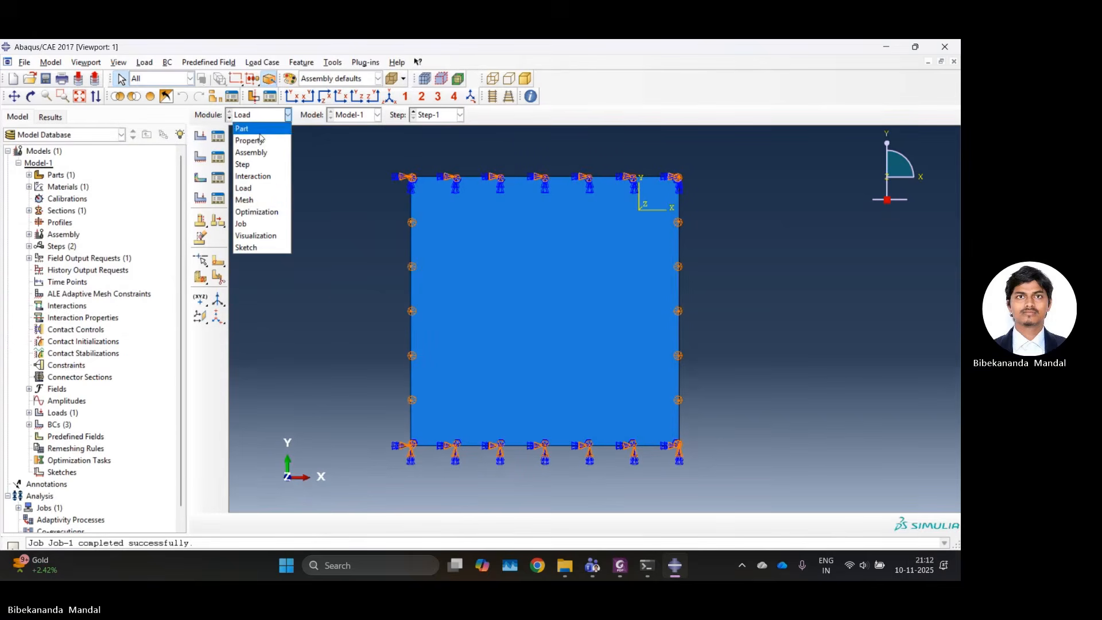
{"action": "left_click", "coordinate": [245, 200]}
{"action": "scroll", "coordinate": [25, 410], "scroll_direction": "down", "scroll_amount": 1}
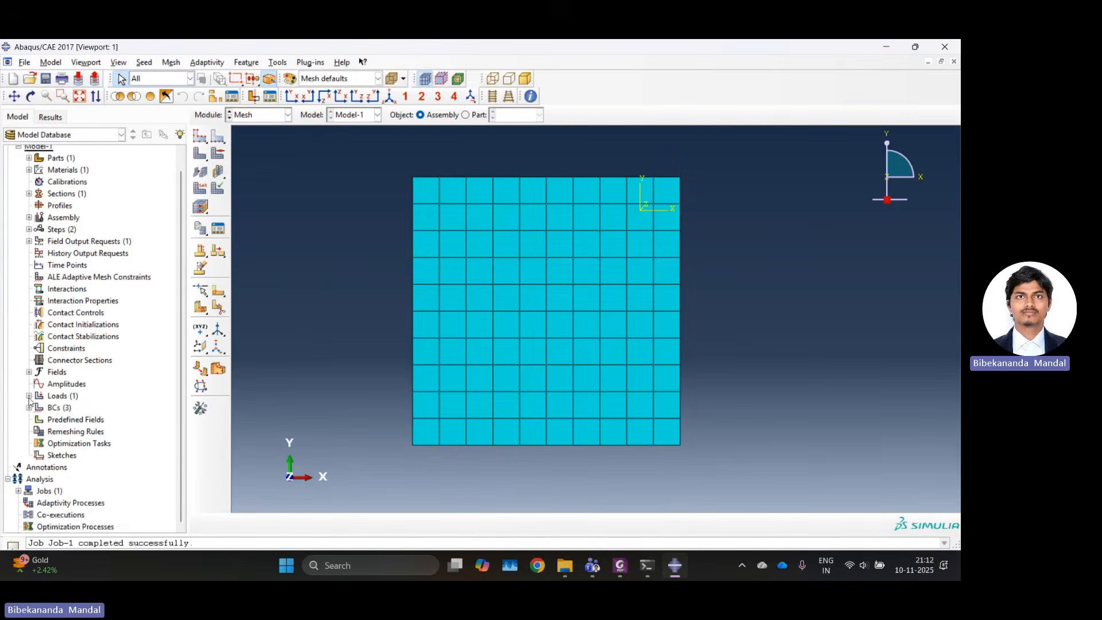
{"action": "scroll", "coordinate": [23, 318], "scroll_direction": "up", "scroll_amount": 1}
{"action": "left_click", "coordinate": [29, 234]}
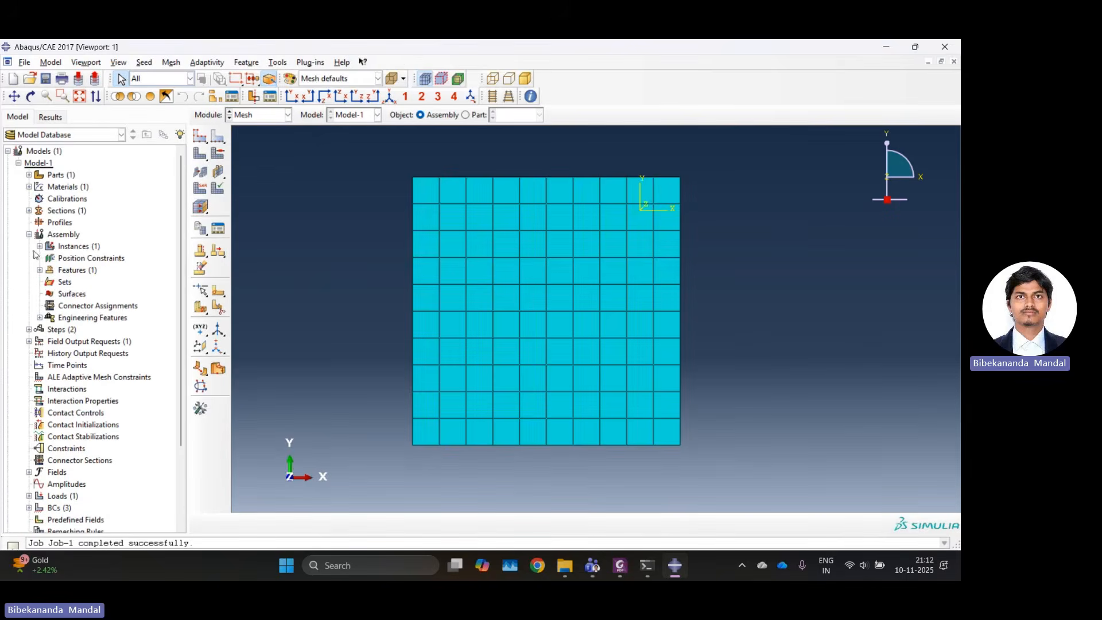
{"action": "double_click", "coordinate": [64, 283]}
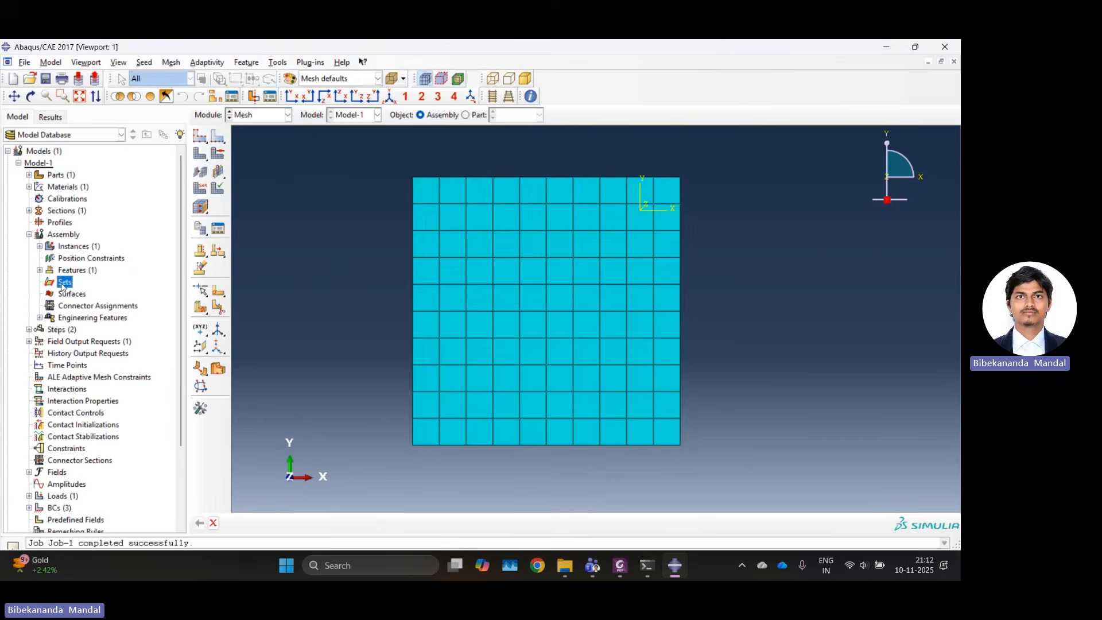
{"action": "left_click", "coordinate": [50, 236]}
{"action": "left_click", "coordinate": [29, 236]}
{"action": "left_click", "coordinate": [63, 282]}
{"action": "double_click", "coordinate": [65, 283]}
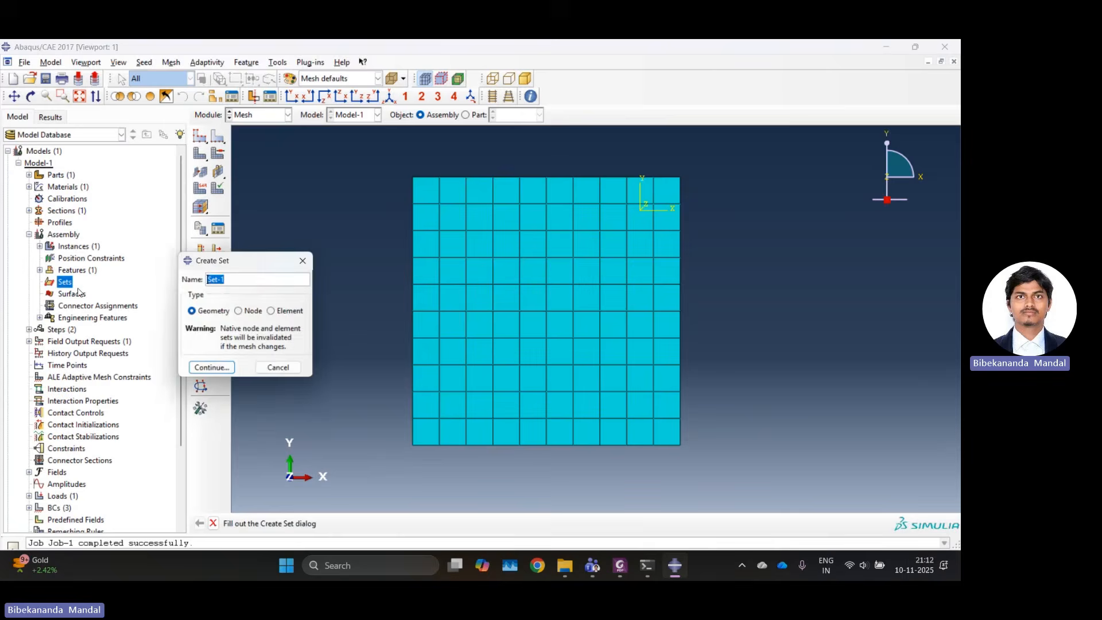
Define a node set named Load_node containing only the plate's upper-left corner node.
{"action": "left_click", "coordinate": [241, 312]}
{"action": "left_click_drag", "start_coordinate": [226, 279], "coordinate": [181, 277]}
{"action": "type", "text": "Load"}
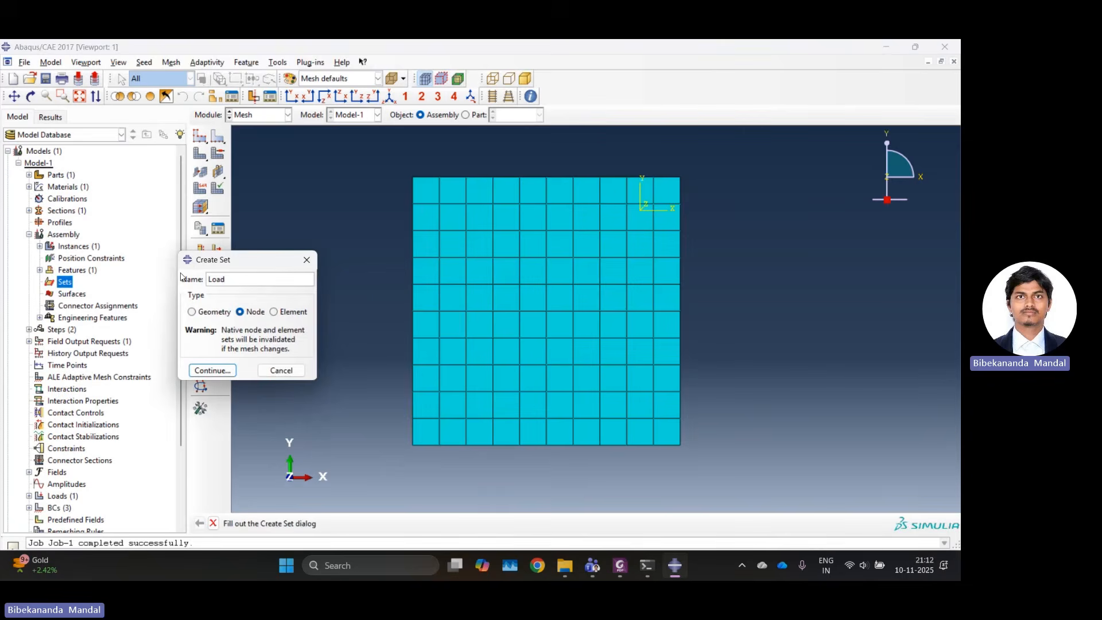
{"action": "type", "text": "_node"}
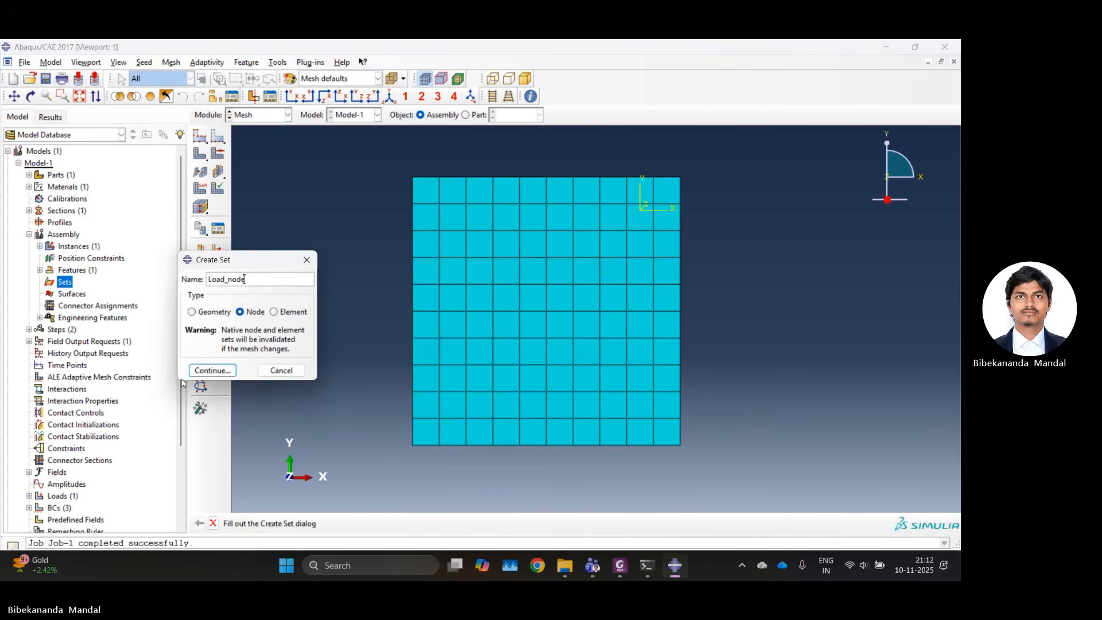
{"action": "left_click", "coordinate": [211, 370]}
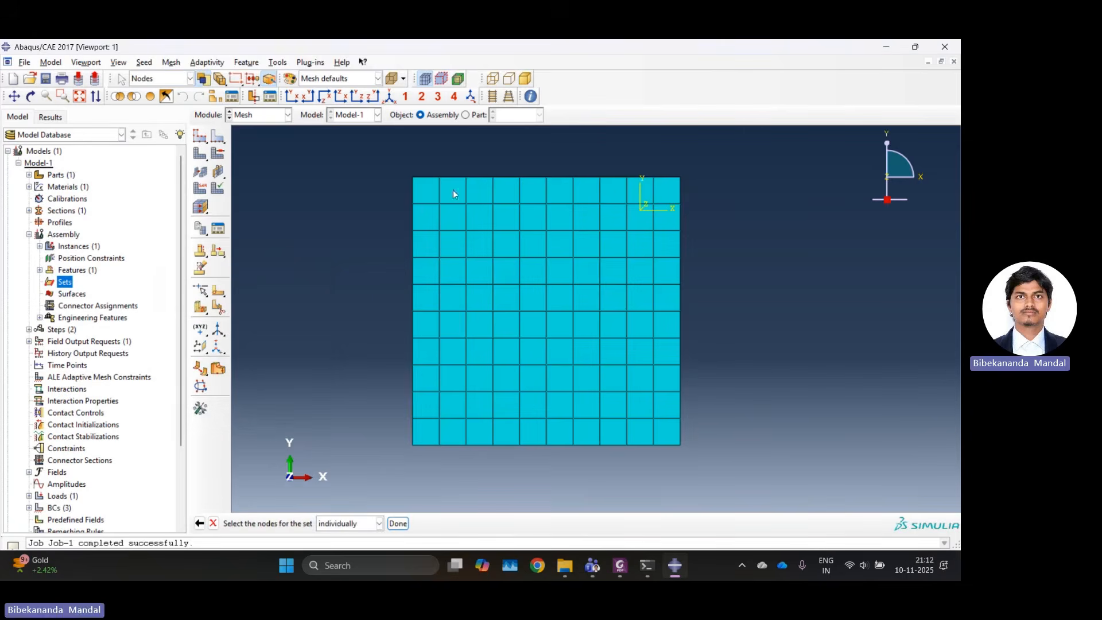
{"action": "left_click", "coordinate": [413, 178]}
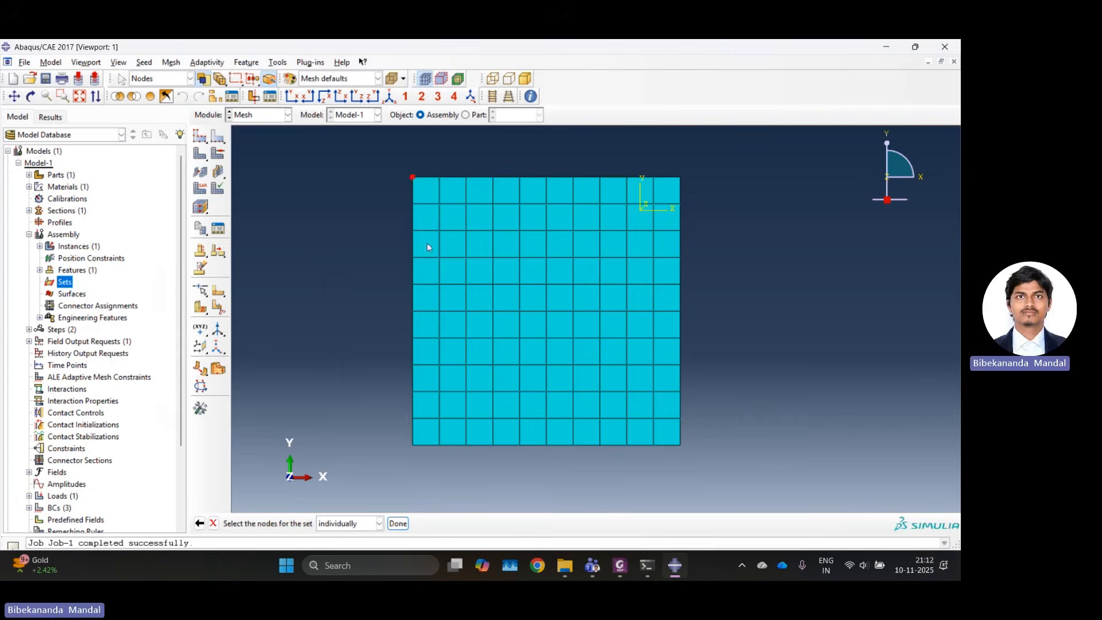
{"action": "left_click", "coordinate": [398, 523]}
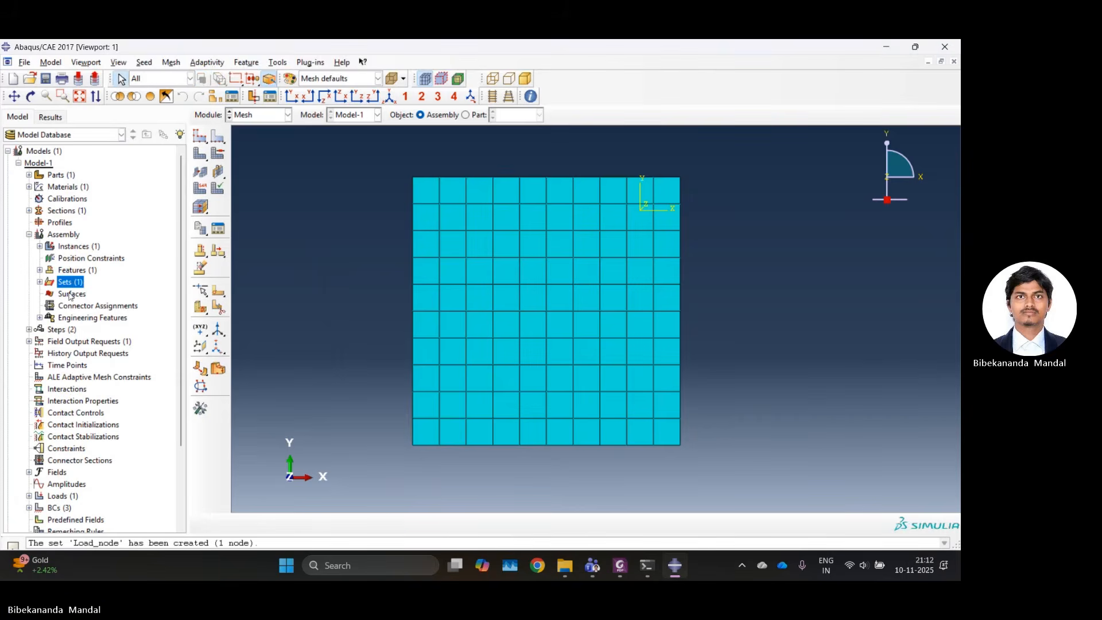
Create a node set named Follower_nodes from all upper-edge nodes except the upper-left corner node.
{"action": "double_click", "coordinate": [70, 285]}
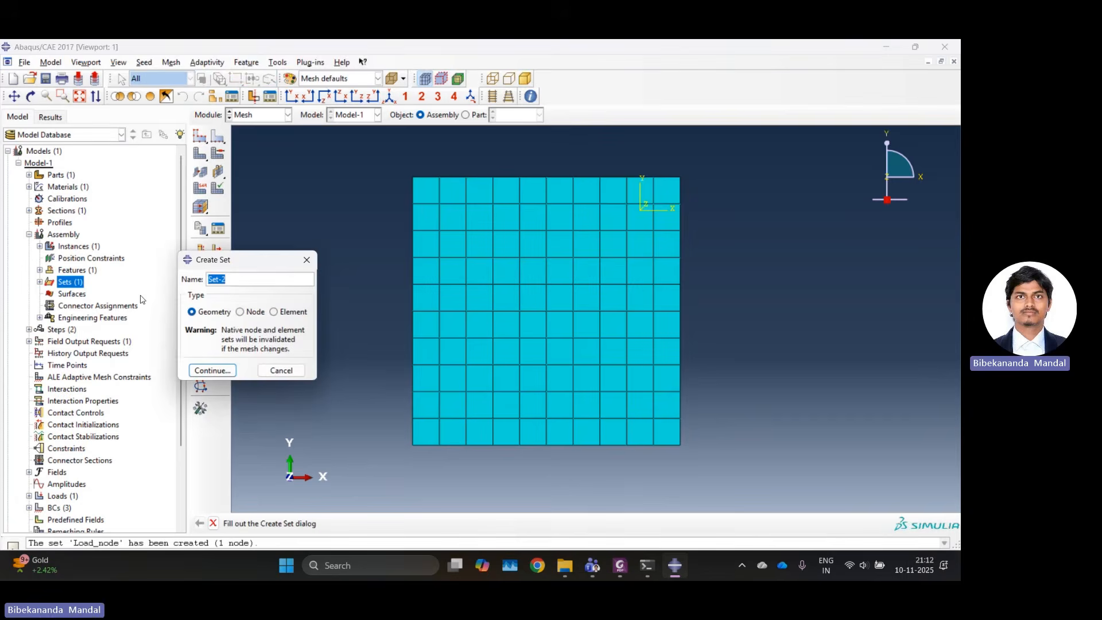
{"action": "type", "text": "Fo"}
{"action": "key", "text": "BackSpace"}
{"action": "key", "text": "BackSpace"}
{"action": "key", "text": "BackSpace"}
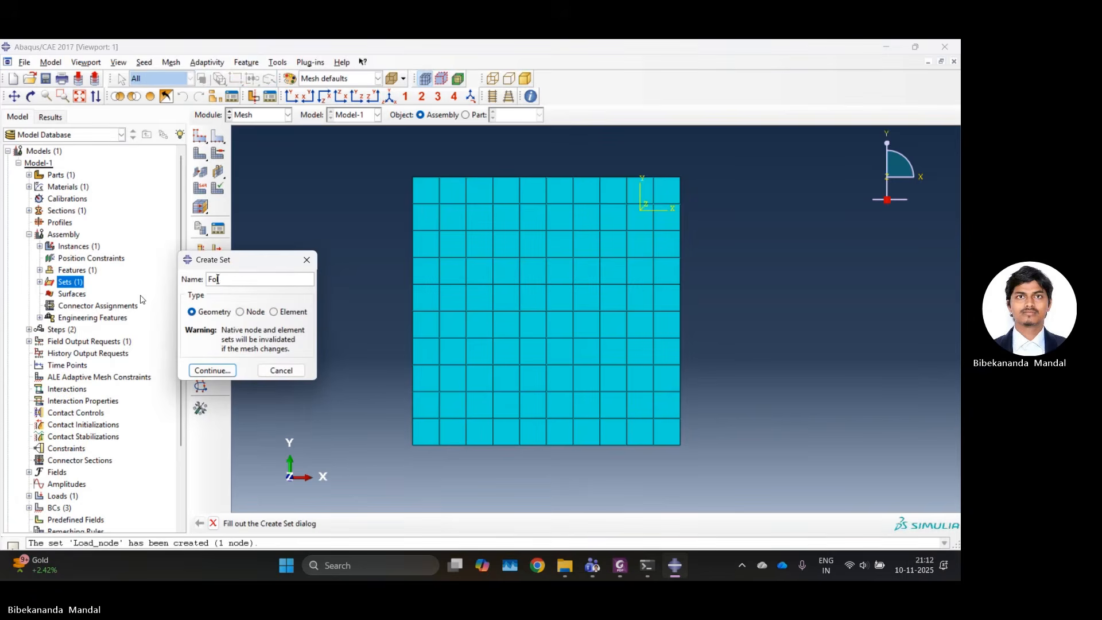
{"action": "type", "text": "llower_nodes"}
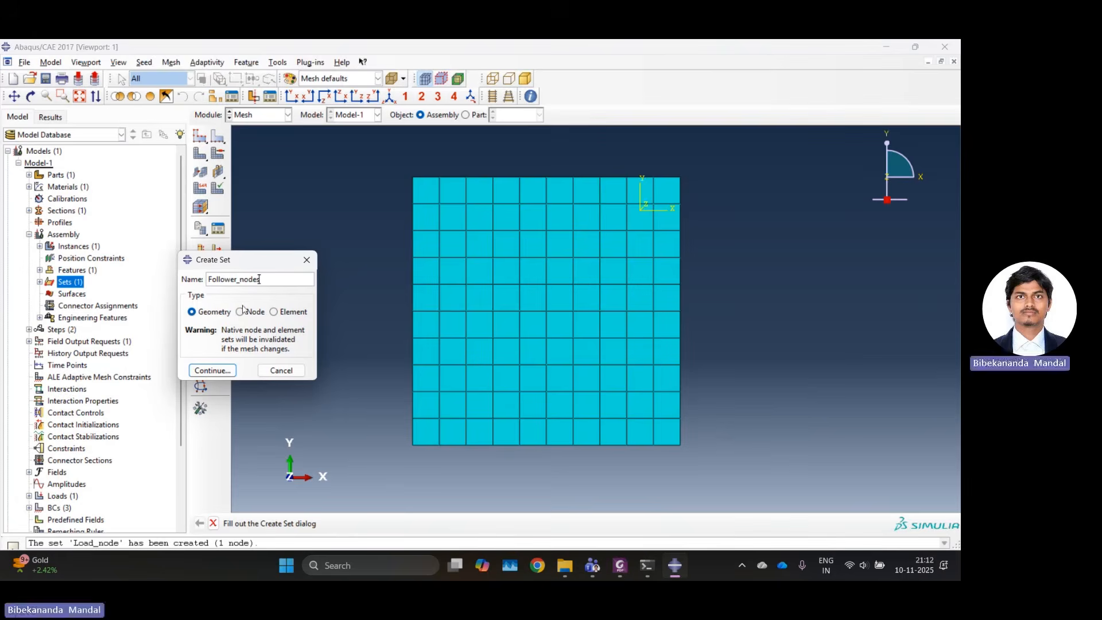
{"action": "left_click", "coordinate": [240, 311]}
{"action": "key", "text": "Return"}
{"action": "left_click_drag", "start_coordinate": [434, 169], "coordinate": [687, 182]}
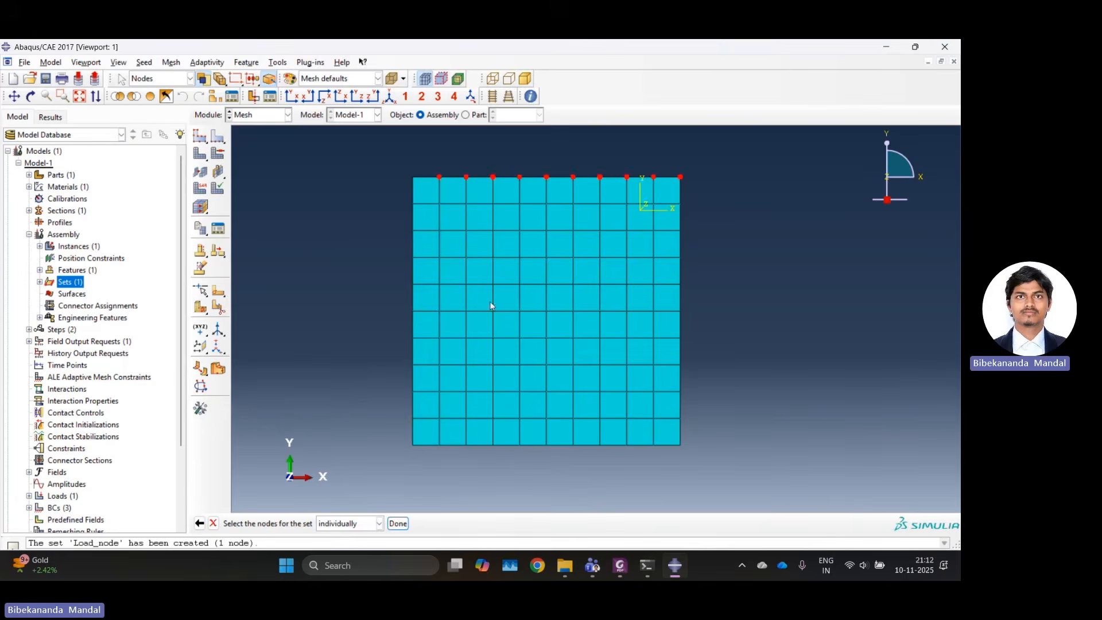
{"action": "left_click", "coordinate": [397, 523]}
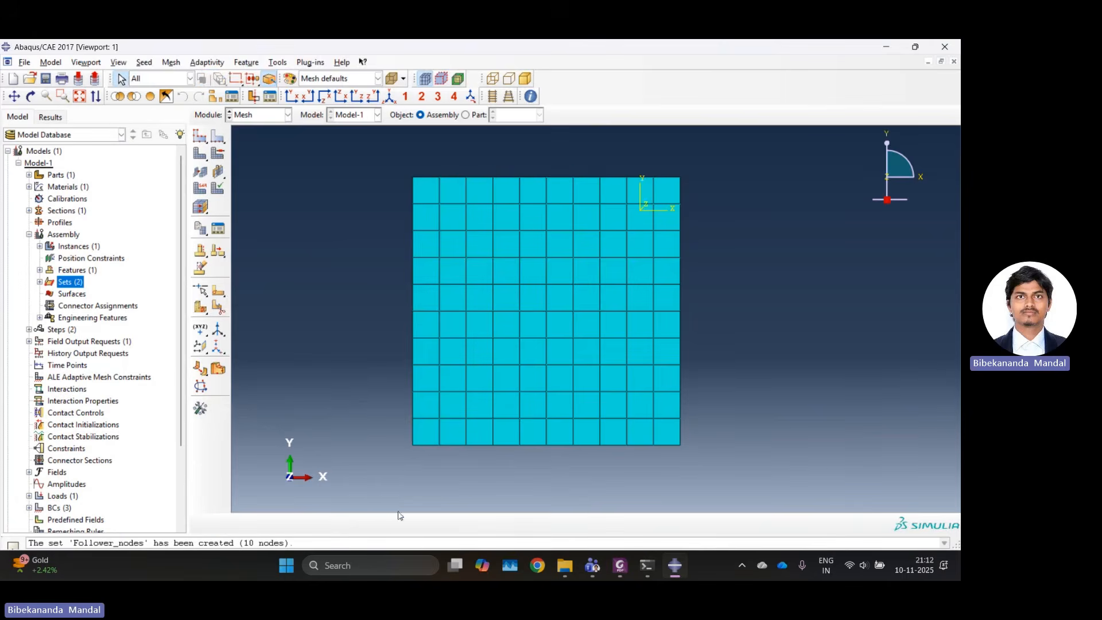
Create a concentrated force in Step-1 on the Load_node set with CF2 of -1.
{"action": "left_click", "coordinate": [252, 115]}
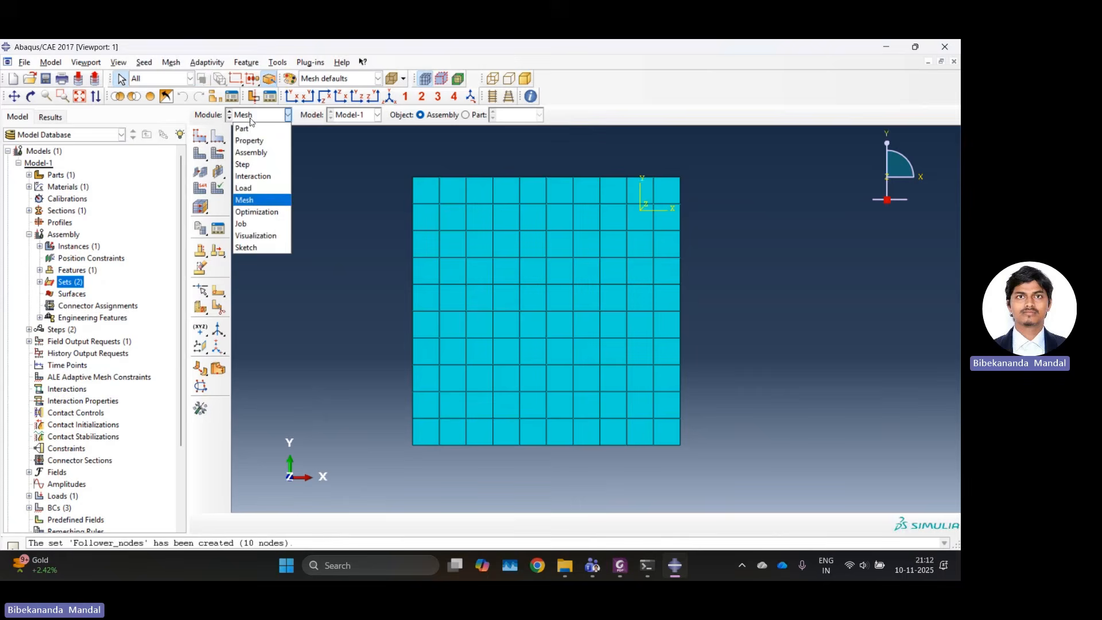
{"action": "left_click", "coordinate": [246, 190]}
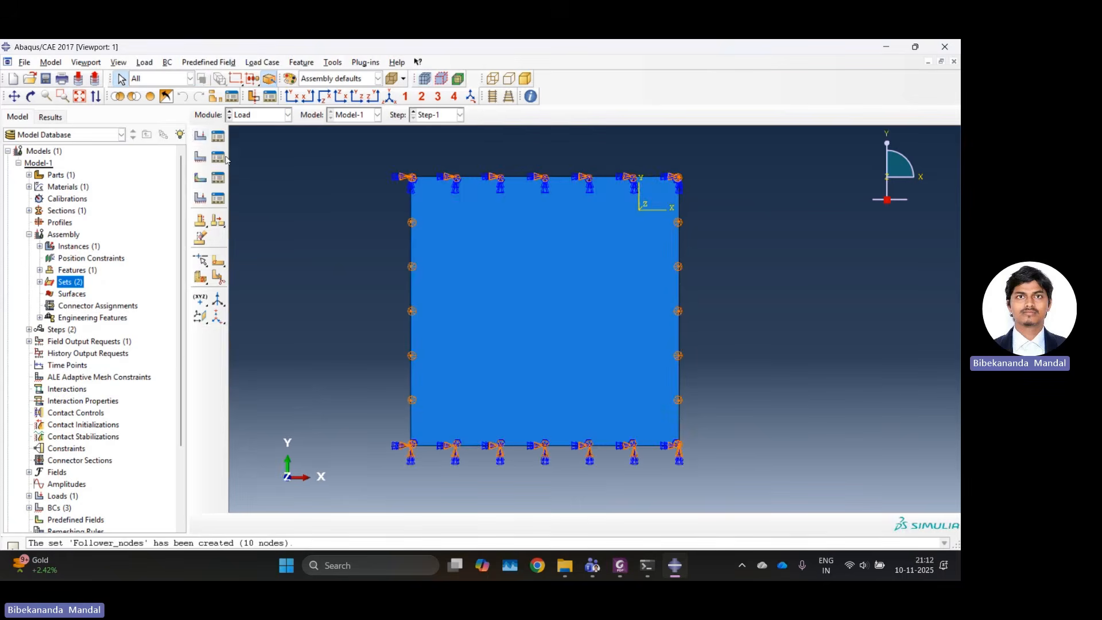
{"action": "left_click", "coordinate": [201, 137]}
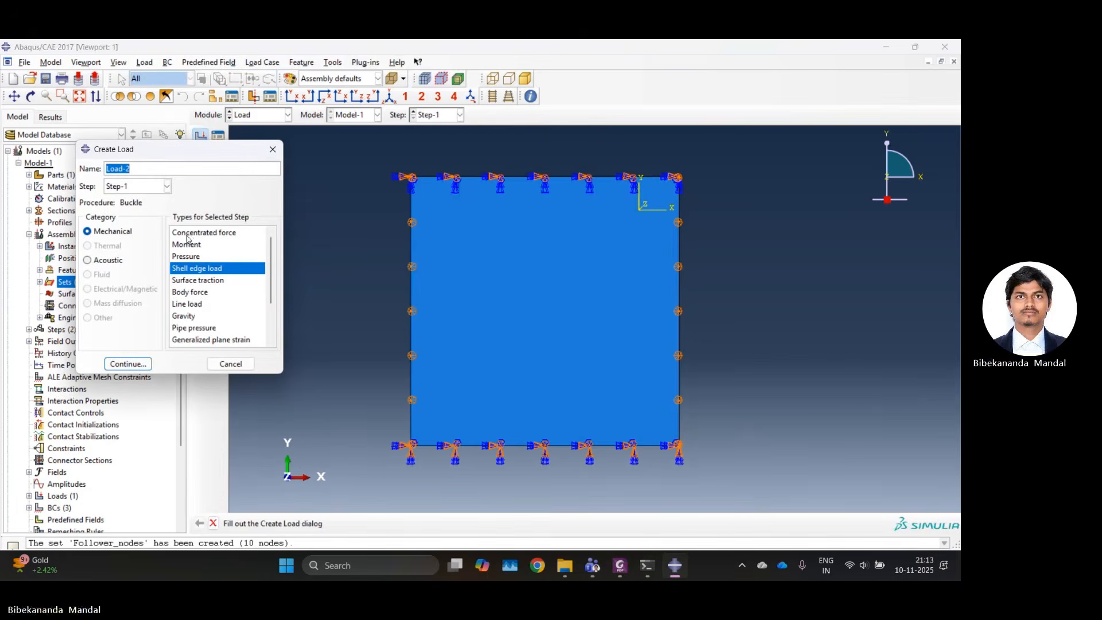
{"action": "left_click", "coordinate": [189, 233]}
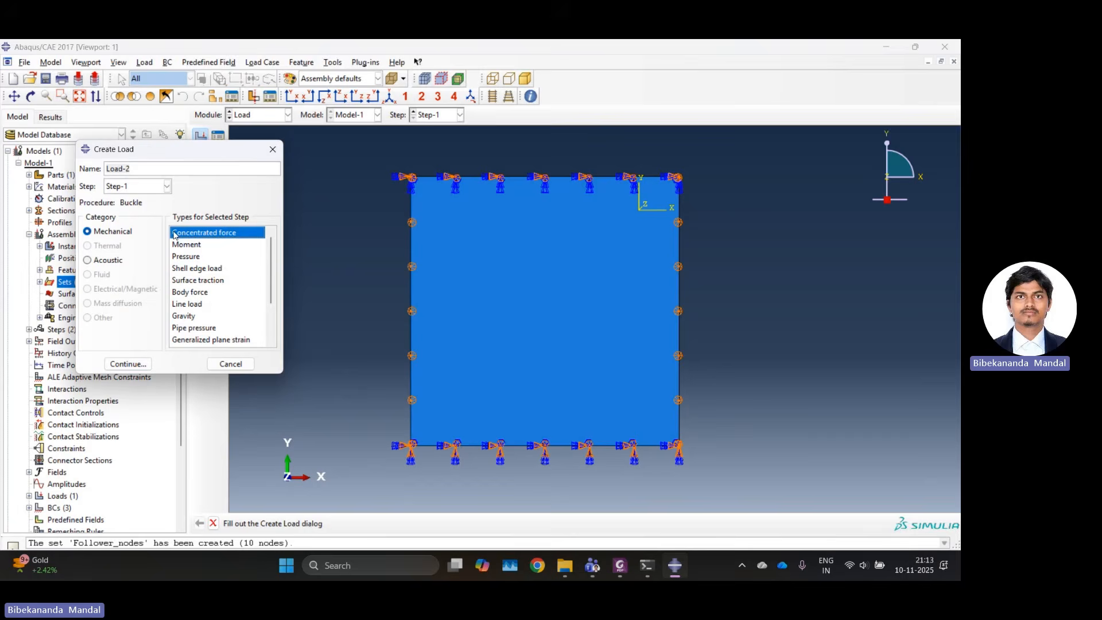
{"action": "left_click", "coordinate": [122, 363]}
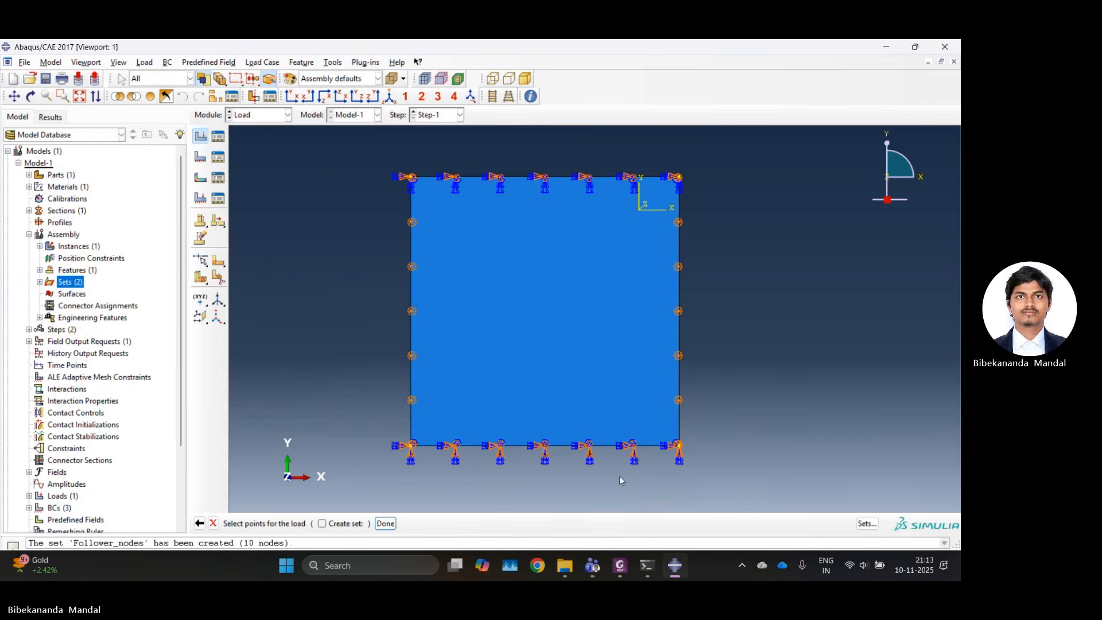
{"action": "left_click", "coordinate": [868, 522]}
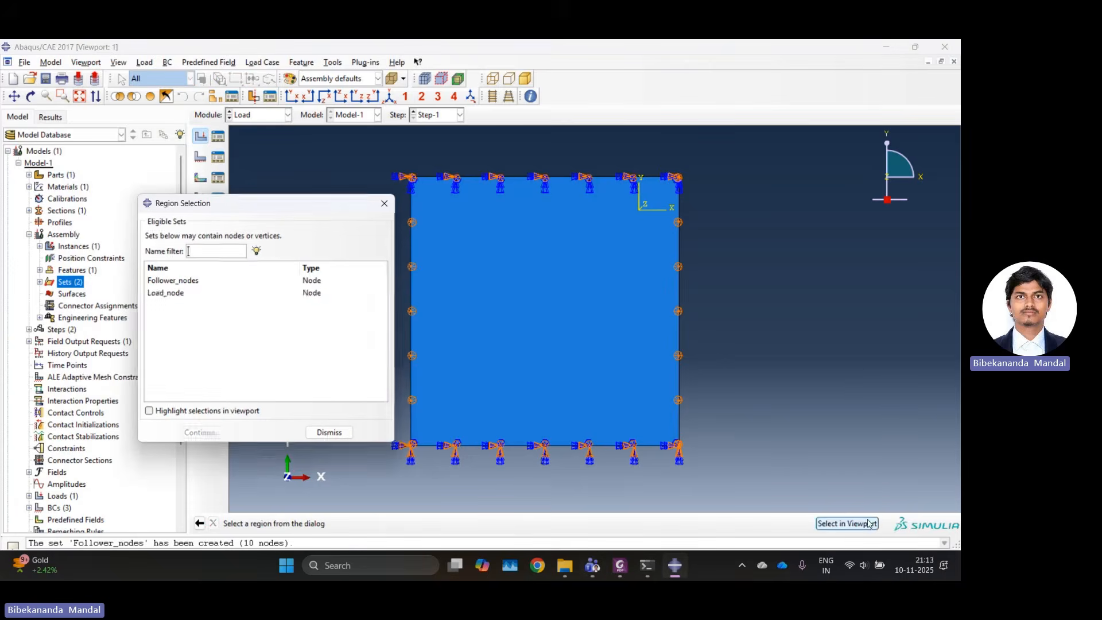
{"action": "left_click", "coordinate": [162, 296]}
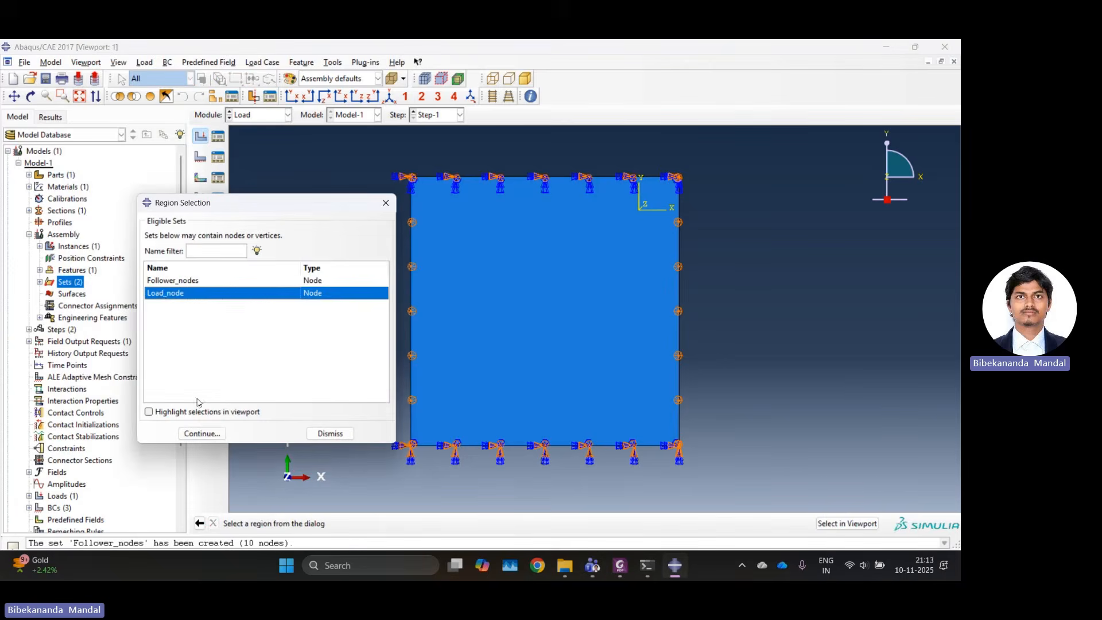
{"action": "left_click", "coordinate": [195, 434]}
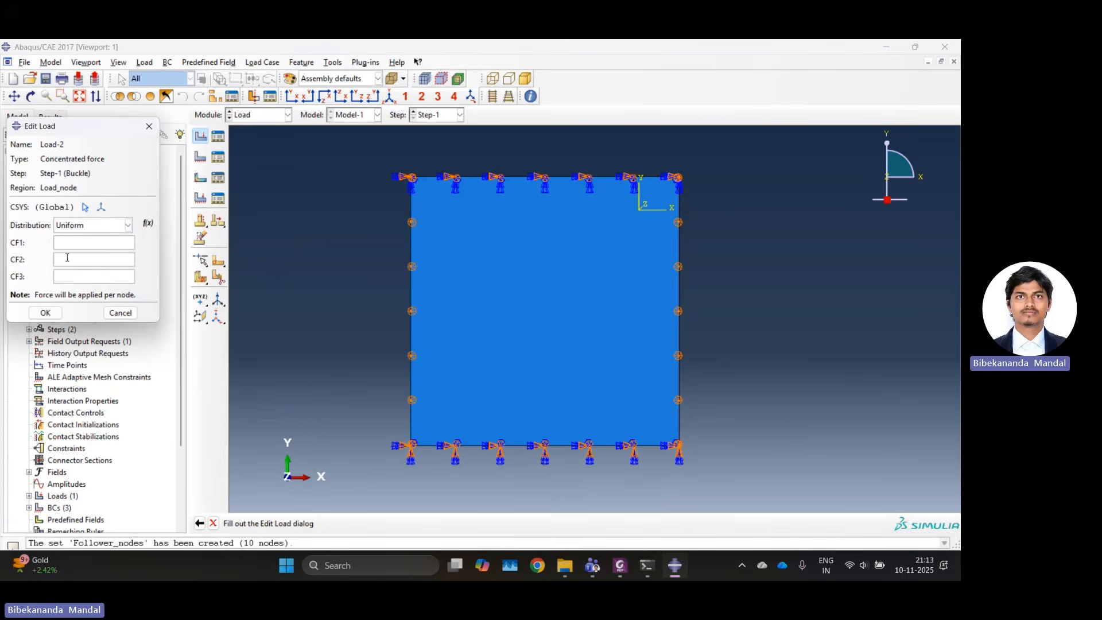
{"action": "type", "text": "-1"}
{"action": "left_click", "coordinate": [49, 317]}
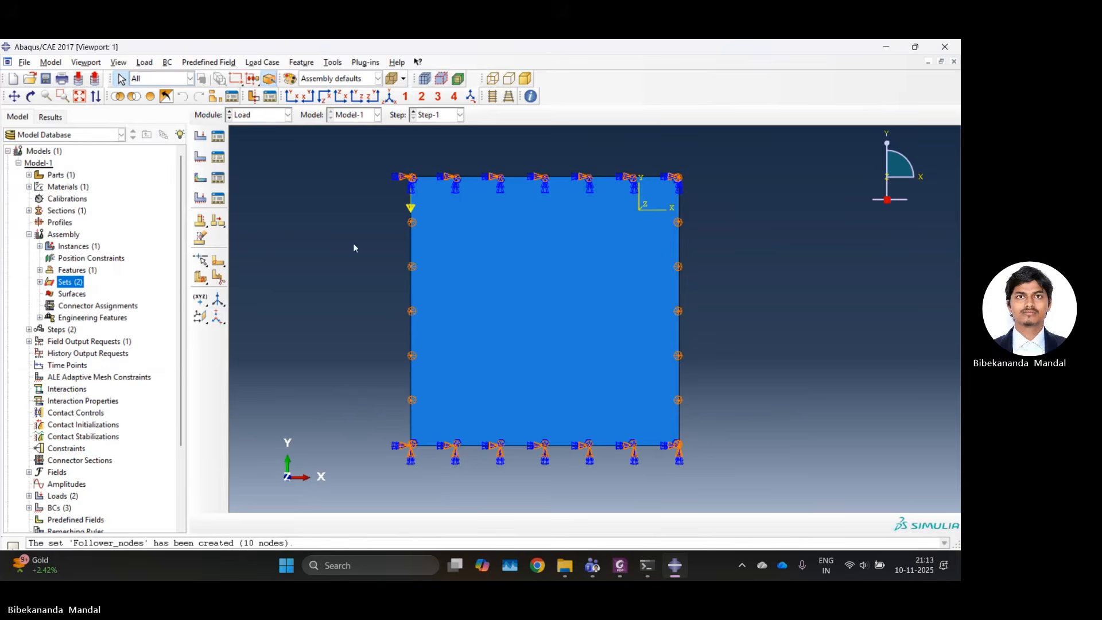
Create an equation constraint in the Interaction module with coefficient 1 for Follower_nodes and -1 for Load_node.
{"action": "left_click", "coordinate": [257, 114]}
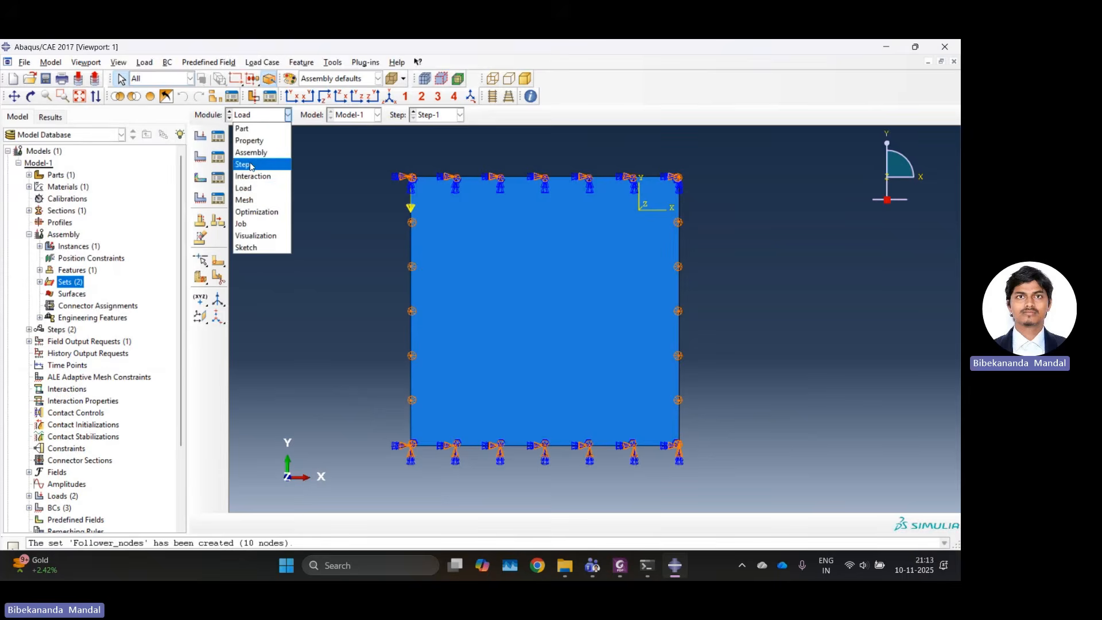
{"action": "left_click", "coordinate": [252, 176]}
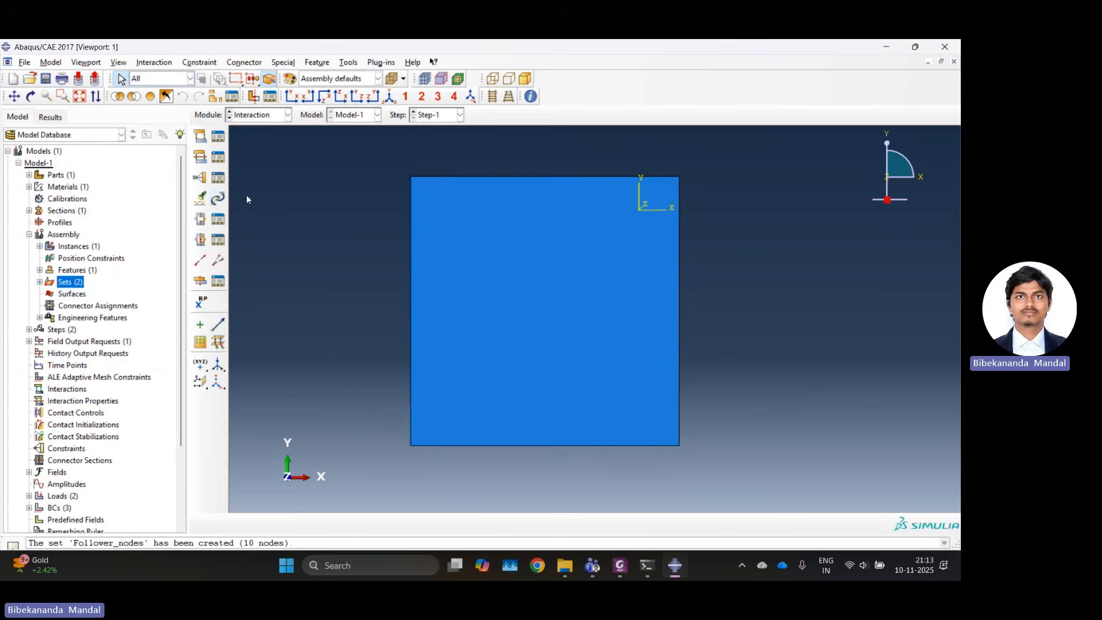
{"action": "left_click", "coordinate": [200, 179]}
{"action": "left_click", "coordinate": [194, 316]}
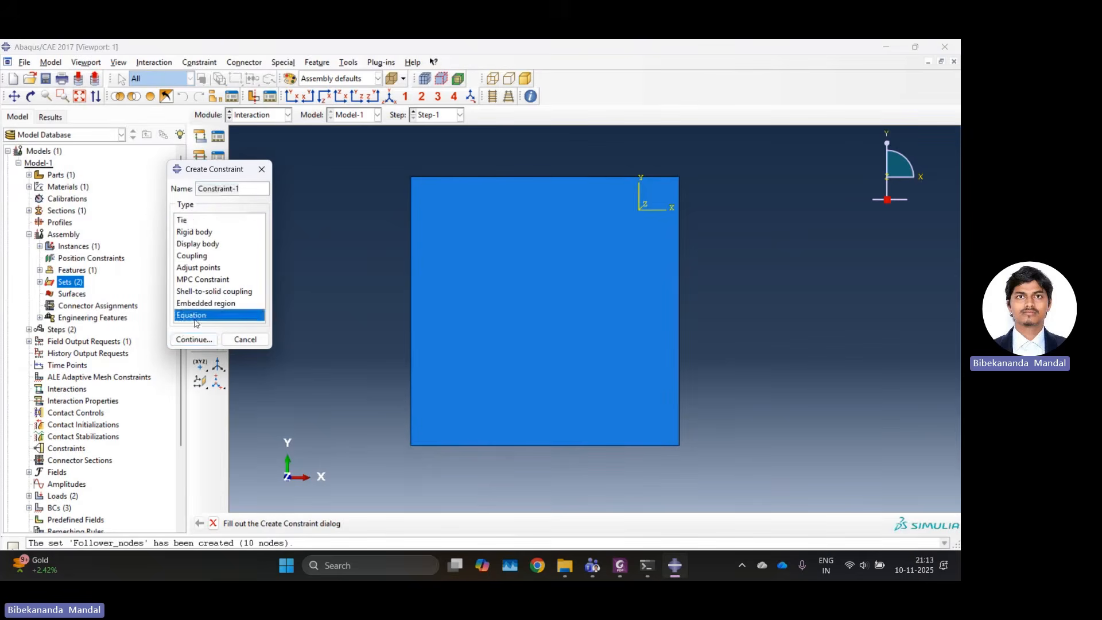
{"action": "left_click", "coordinate": [197, 339]}
{"action": "left_click", "coordinate": [180, 268]}
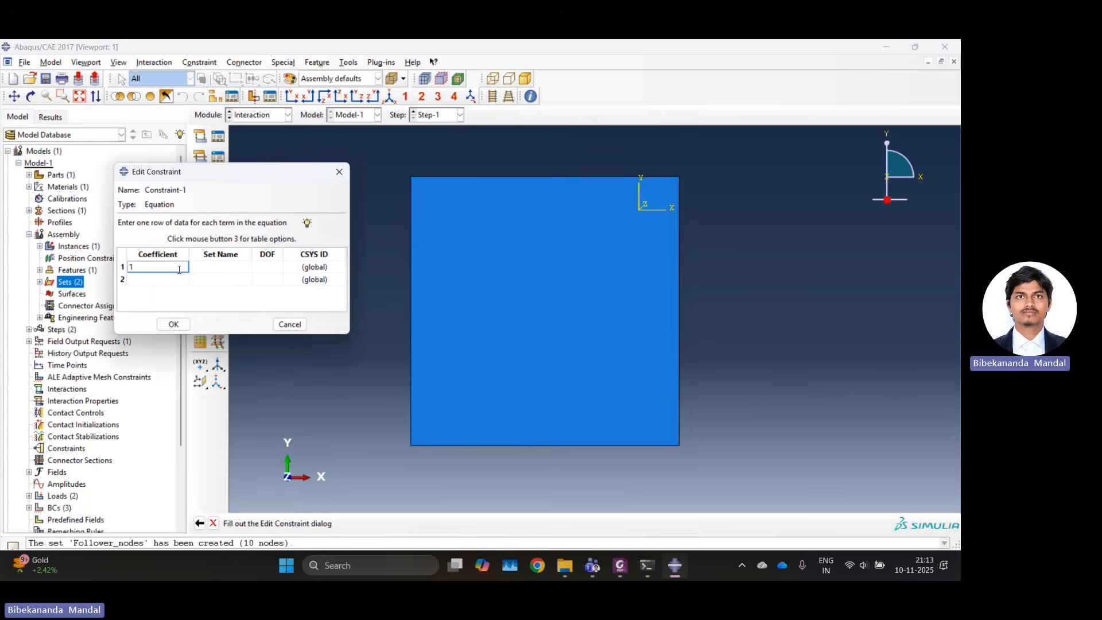
{"action": "left_click", "coordinate": [168, 279]}
{"action": "type", "text": "-1"}
{"action": "left_click", "coordinate": [195, 267]}
{"action": "left_click", "coordinate": [207, 280]}
{"action": "left_click", "coordinate": [209, 279]}
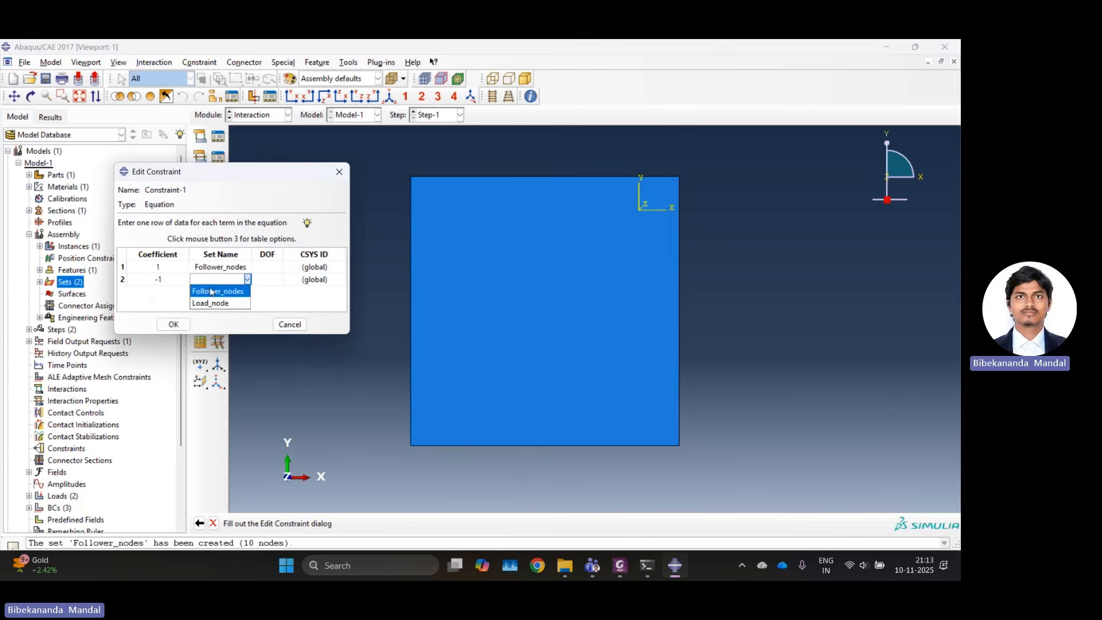
{"action": "left_click", "coordinate": [212, 303]}
Set the degree of freedom to 2 for both the Follower_nodes and Load_node terms and finish the equation constraint.
{"action": "left_click", "coordinate": [272, 267]}
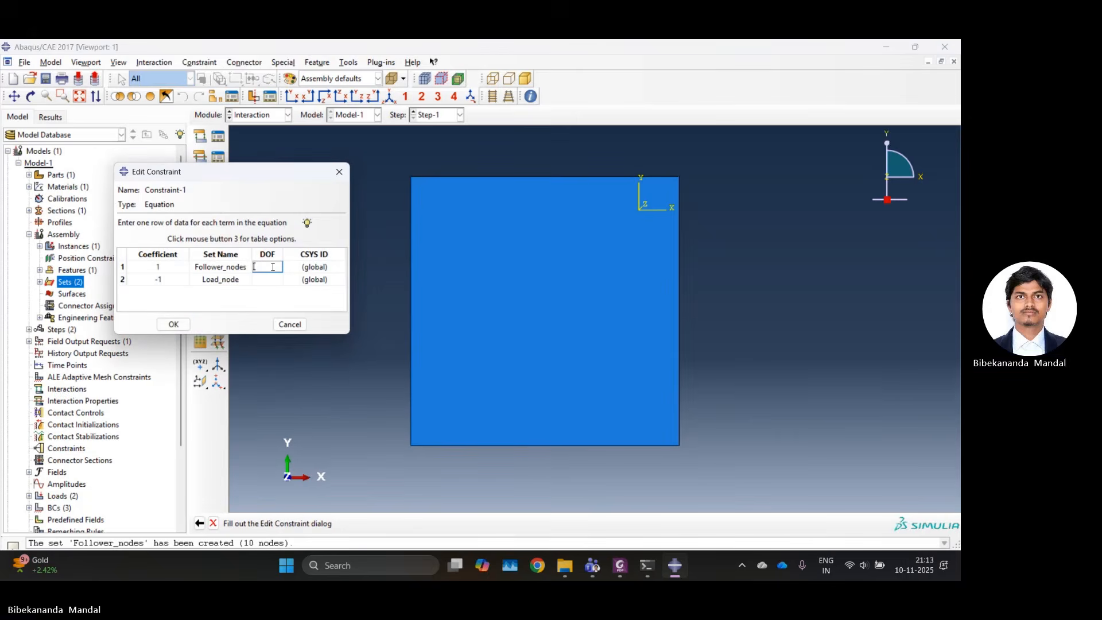
{"action": "type", "text": "2"}
{"action": "key", "text": "Return"}
{"action": "type", "text": "2"}
{"action": "left_click", "coordinate": [273, 268]}
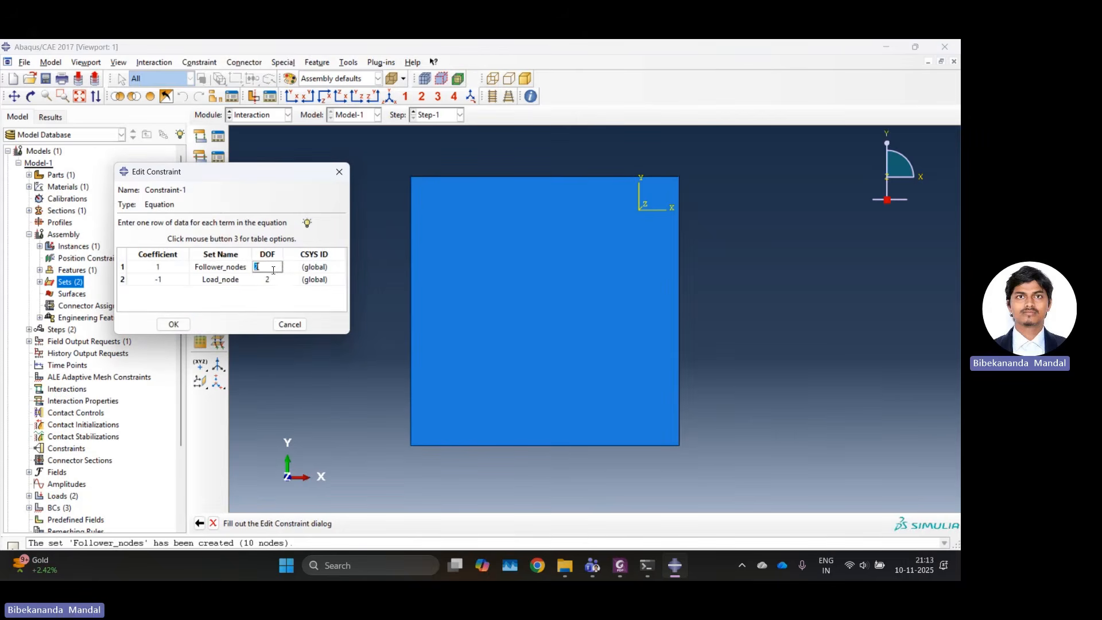
{"action": "left_click", "coordinate": [273, 280]}
{"action": "left_click", "coordinate": [173, 324]}
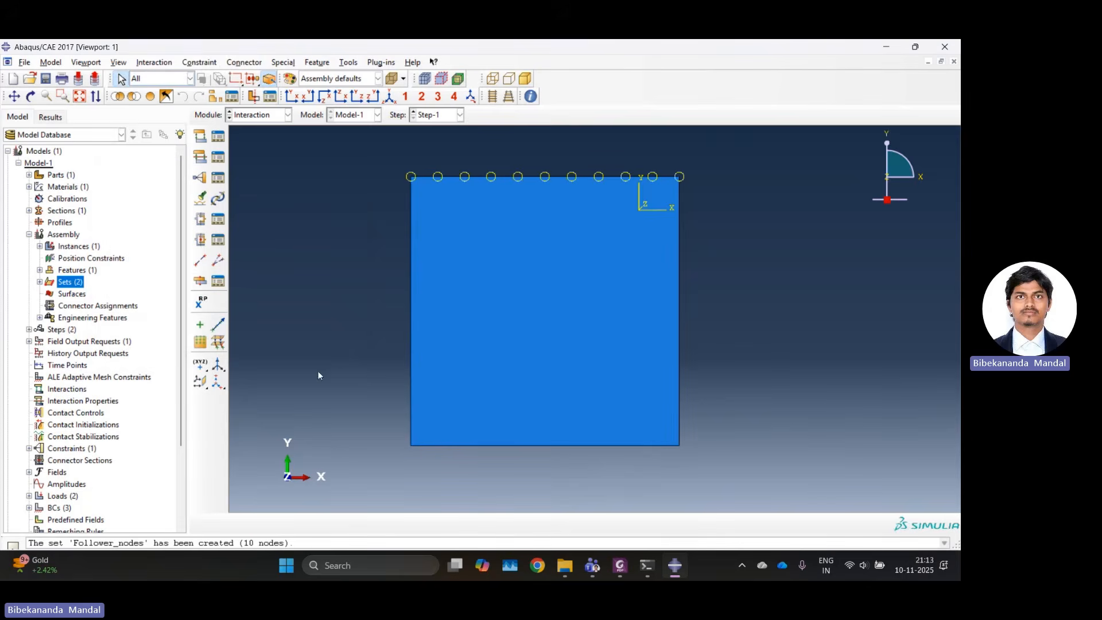
Create Job-2 for Model-1 with the default full analysis settings and submit it, overwriting the existing job files.
{"action": "left_click", "coordinate": [242, 119]}
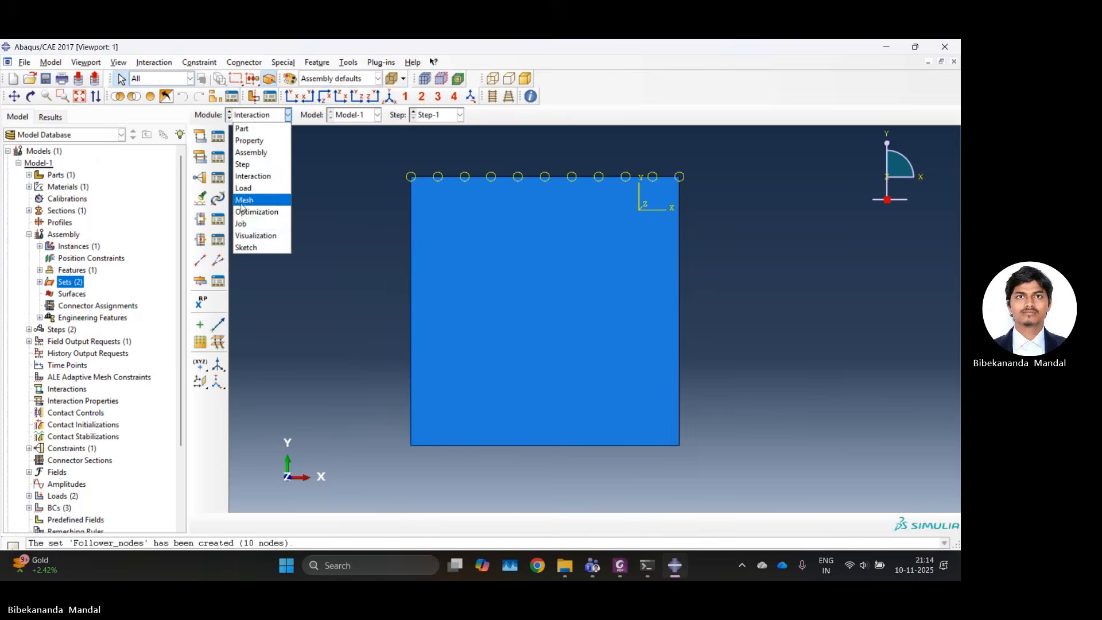
{"action": "left_click", "coordinate": [250, 223]}
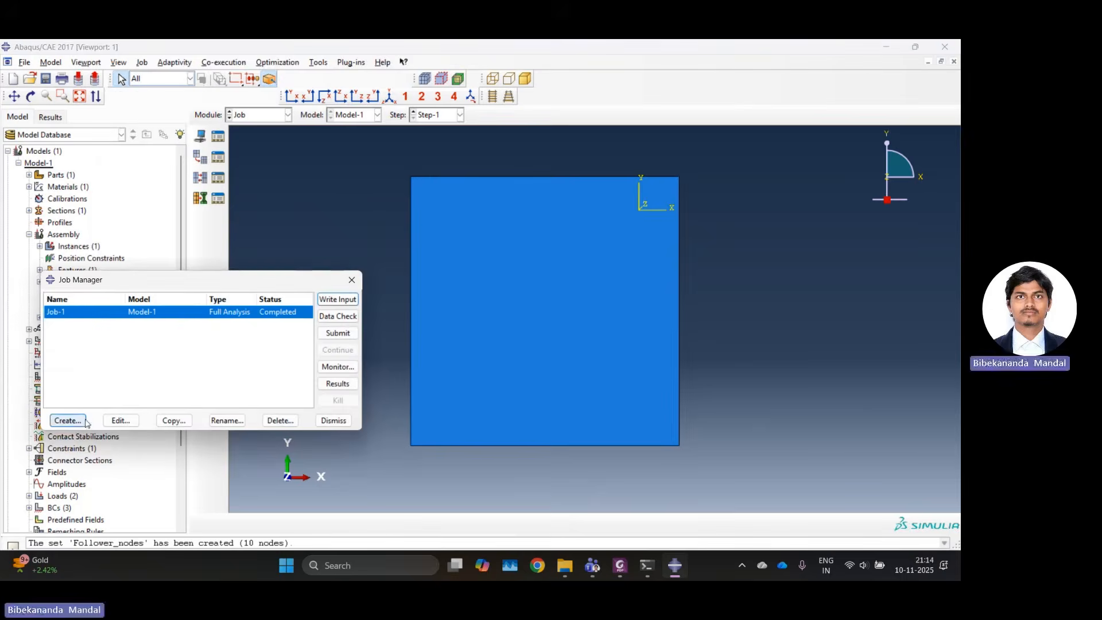
{"action": "left_click", "coordinate": [67, 420]}
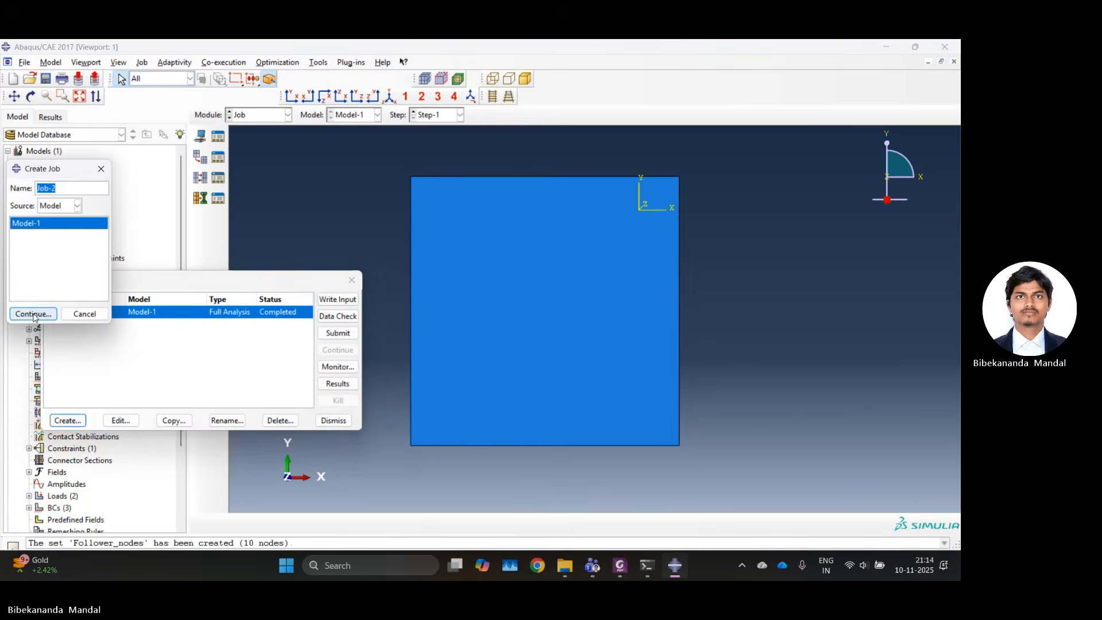
{"action": "left_click", "coordinate": [34, 315]}
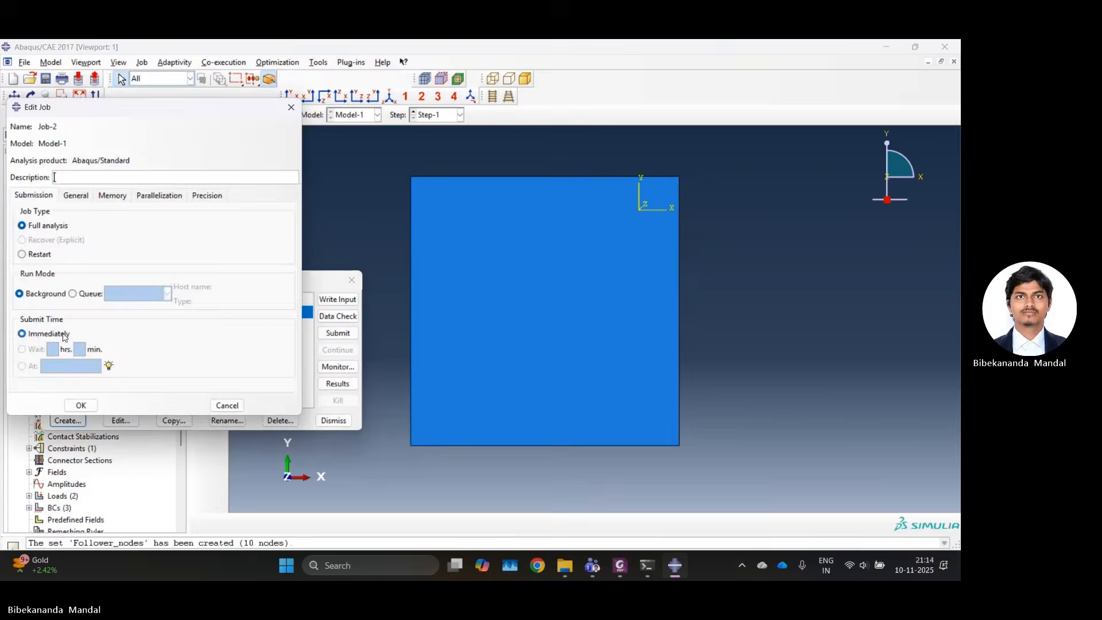
{"action": "left_click", "coordinate": [81, 403]}
{"action": "left_click", "coordinate": [322, 332]}
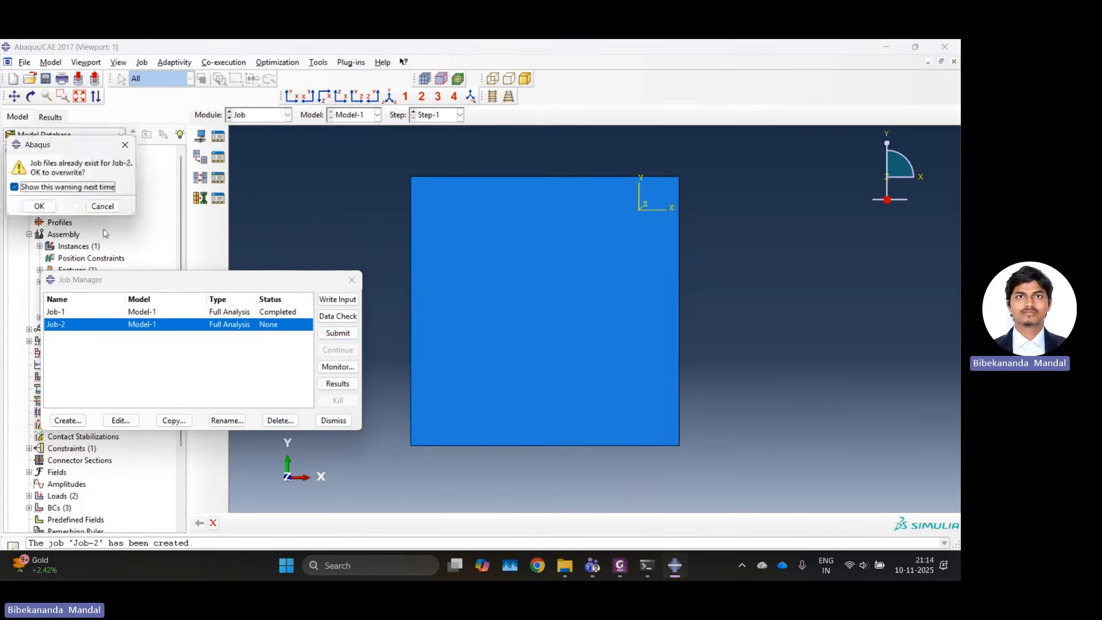
{"action": "left_click", "coordinate": [40, 206]}
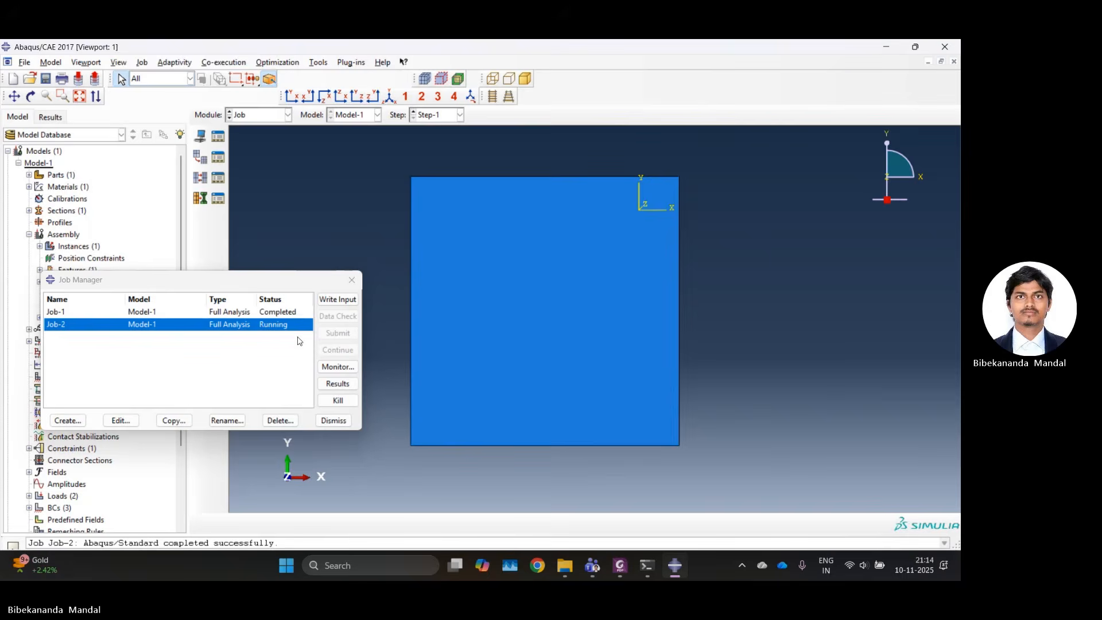
Open the Job-2 results and plot displacement magnitude contours on the deformed plate.
{"action": "left_click", "coordinate": [337, 384]}
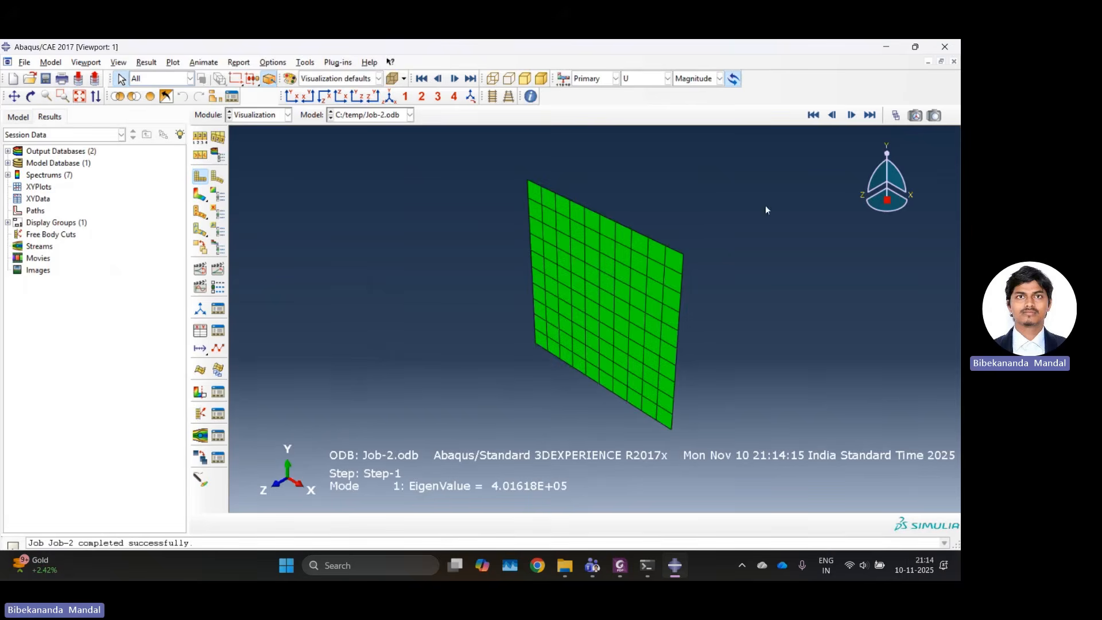
{"action": "left_click", "coordinate": [199, 194]}
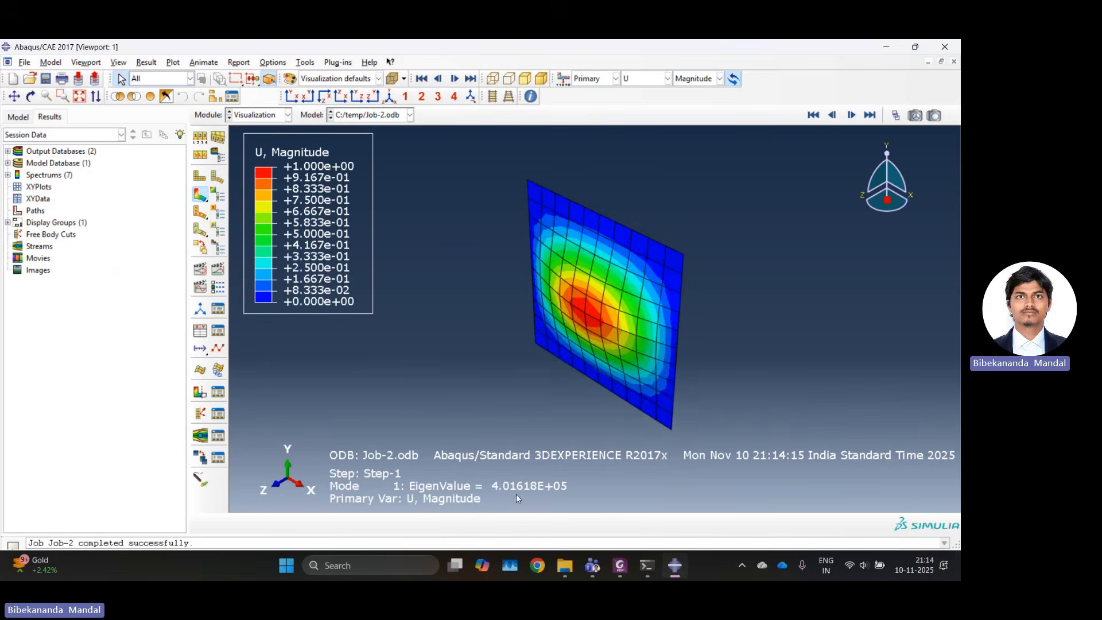
{"action": "scroll", "coordinate": [592, 356], "scroll_direction": "down", "scroll_amount": 2}
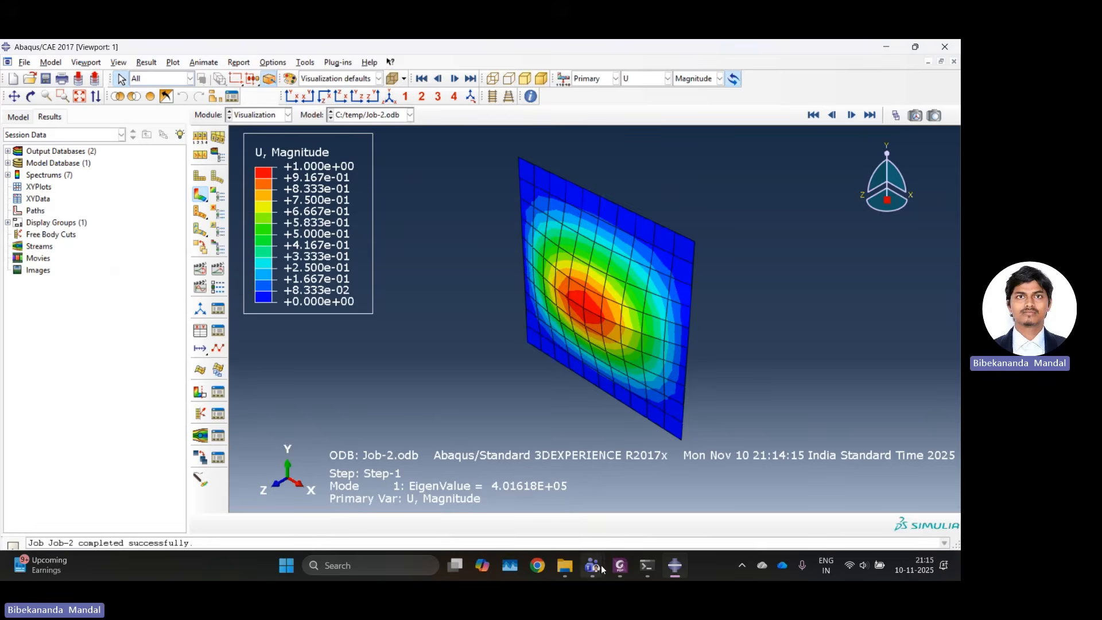
Step through buckling modes 1 to 5 of Job-2, go back to the base state, and advance to mode 2.
{"action": "mouse_move", "coordinate": [592, 565]}
{"action": "left_click", "coordinate": [852, 115]}
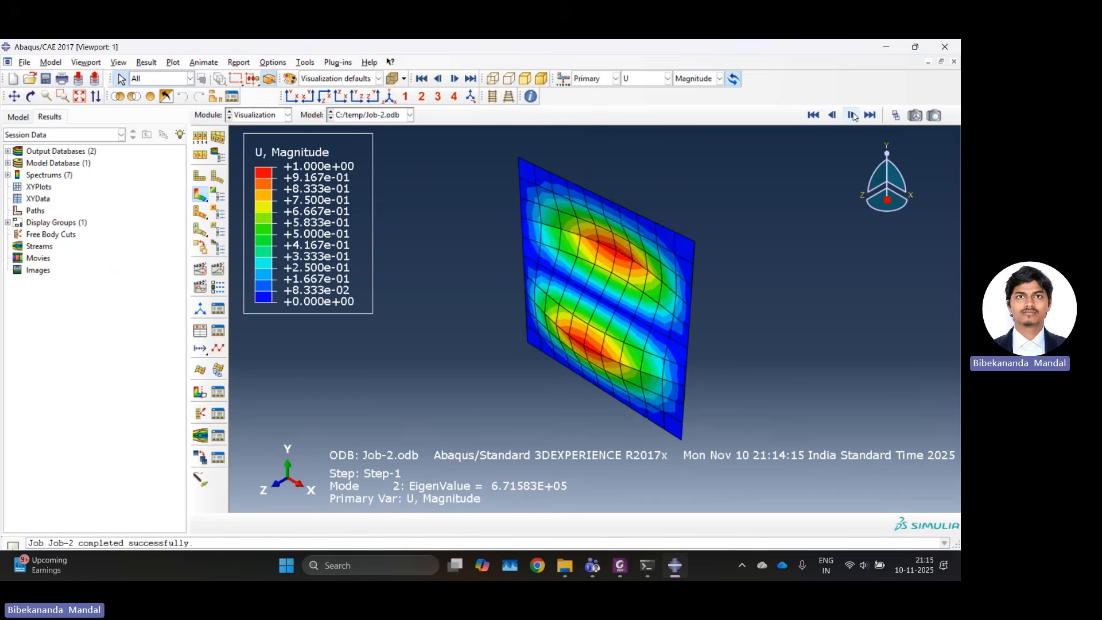
{"action": "left_click", "coordinate": [852, 116]}
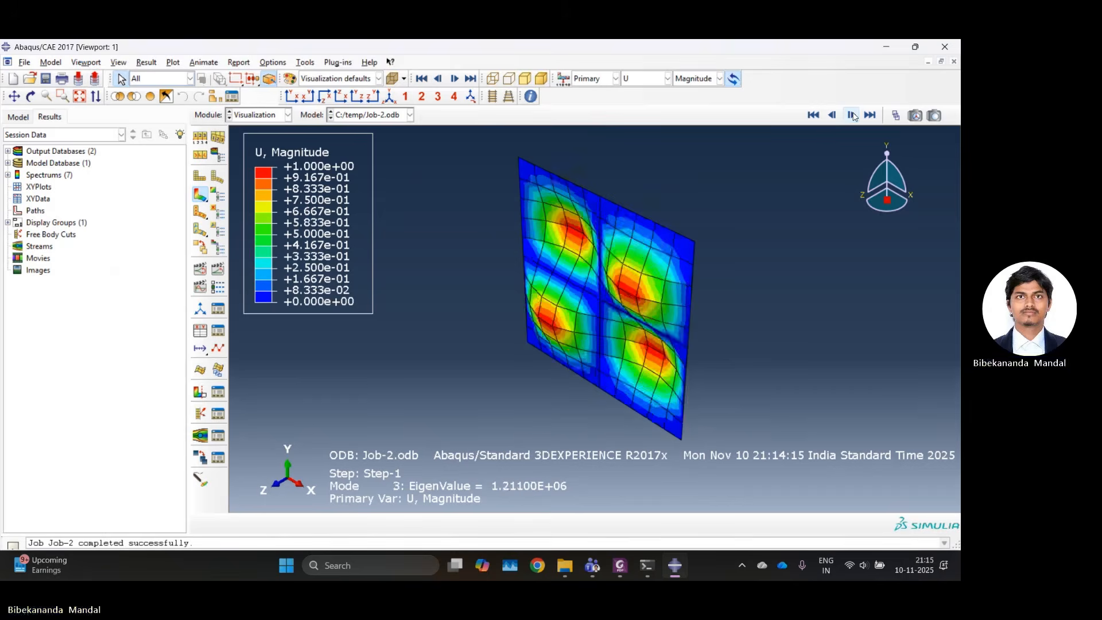
{"action": "left_click", "coordinate": [852, 115]}
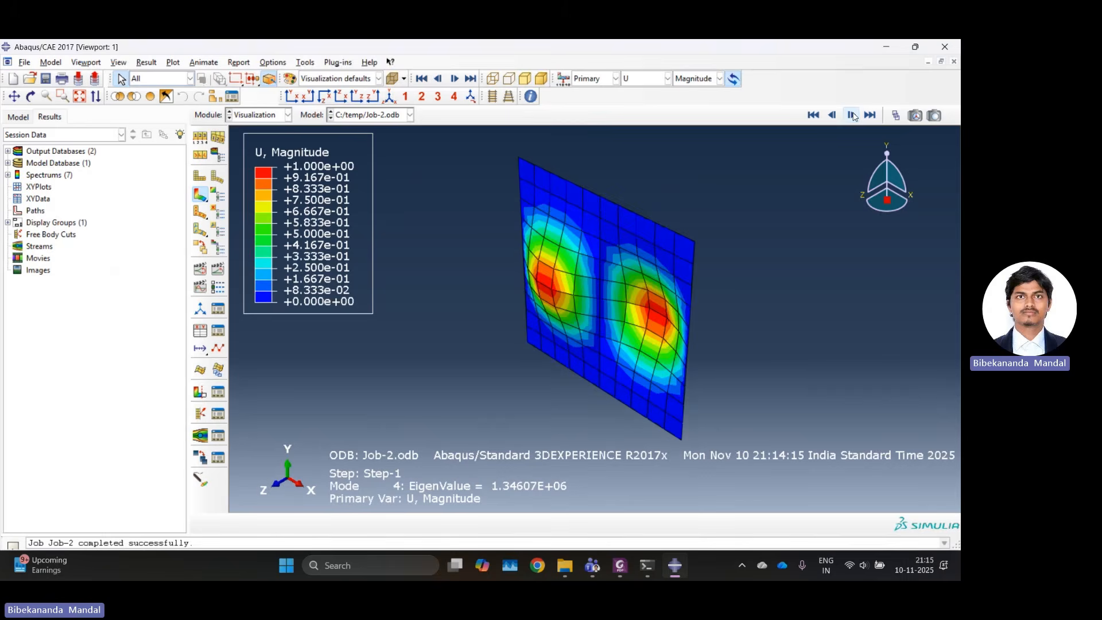
{"action": "left_click", "coordinate": [851, 115]}
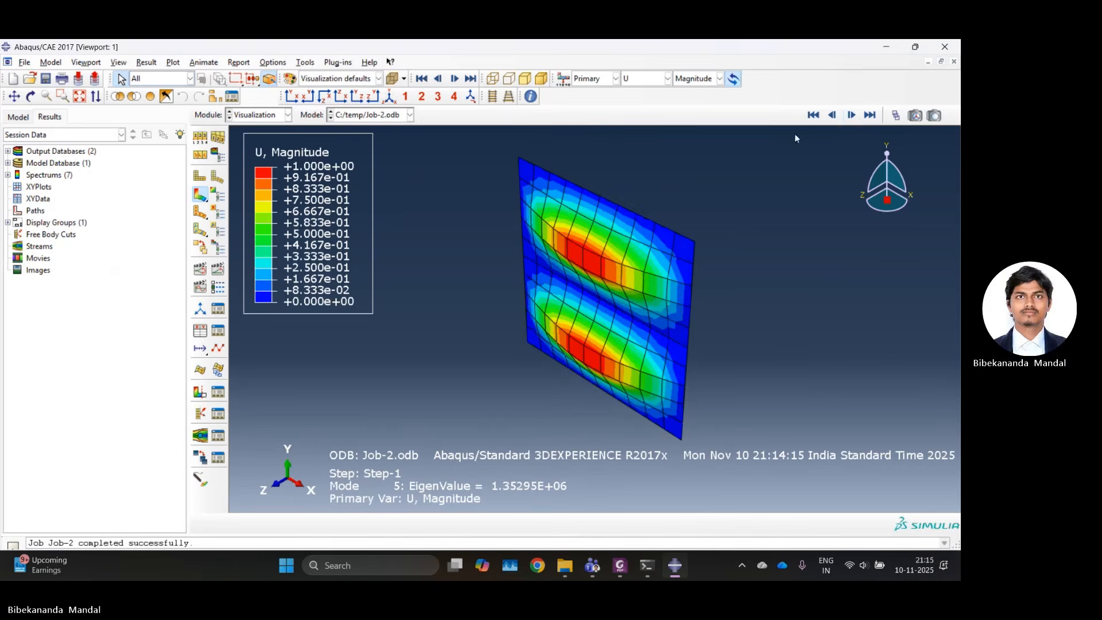
{"action": "left_click", "coordinate": [832, 117]}
{"action": "left_click", "coordinate": [832, 116]}
{"action": "left_click", "coordinate": [832, 117]}
{"action": "left_click", "coordinate": [832, 116]}
{"action": "left_click", "coordinate": [832, 117]}
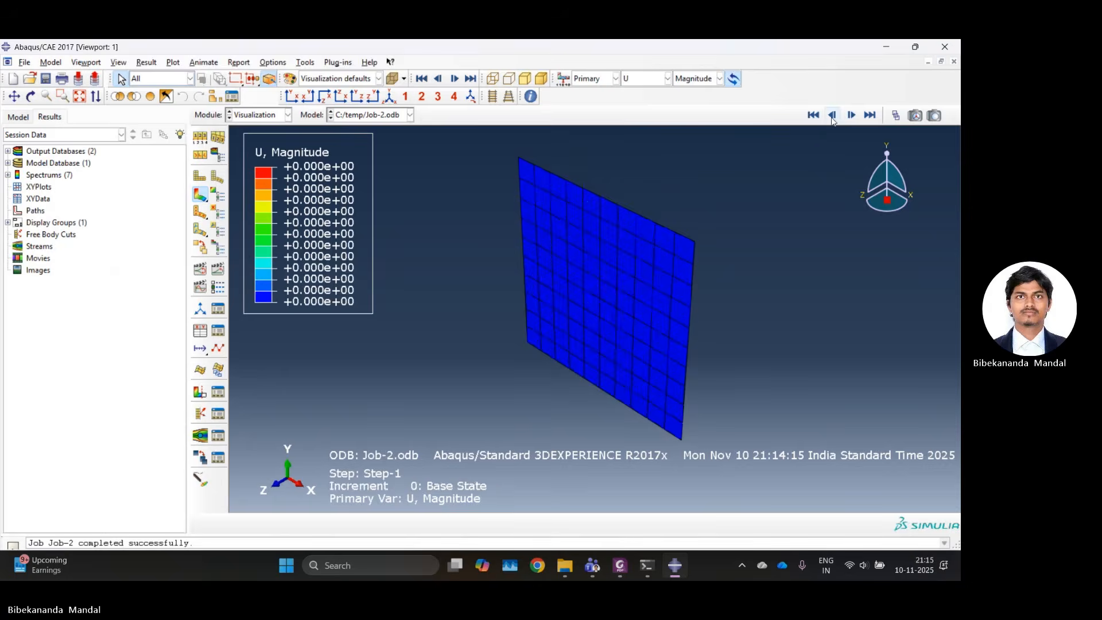
{"action": "left_click", "coordinate": [851, 115]}
{"action": "left_click", "coordinate": [852, 116]}
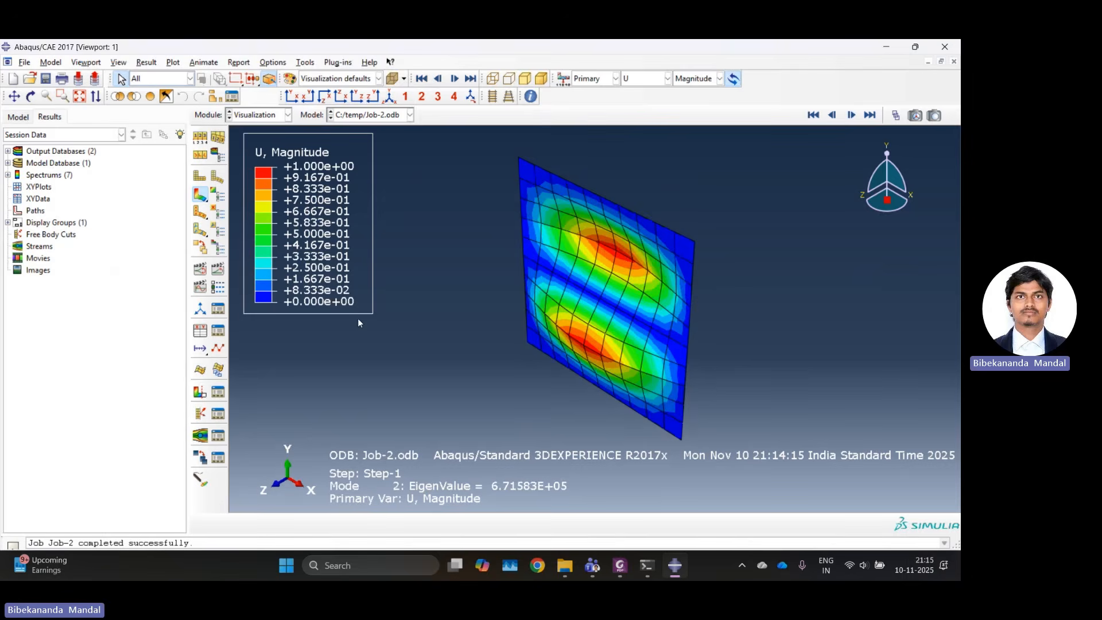
Return to the Part module and save the model database as Plate_Solid in the temp directory.
{"action": "left_click", "coordinate": [267, 115]}
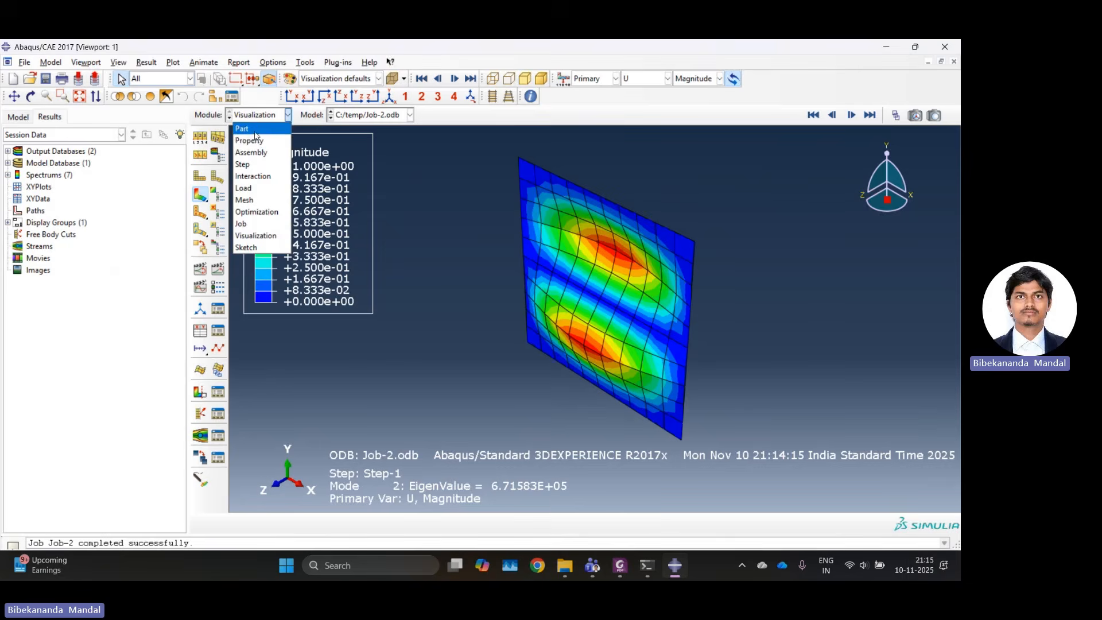
{"action": "left_click", "coordinate": [254, 133]}
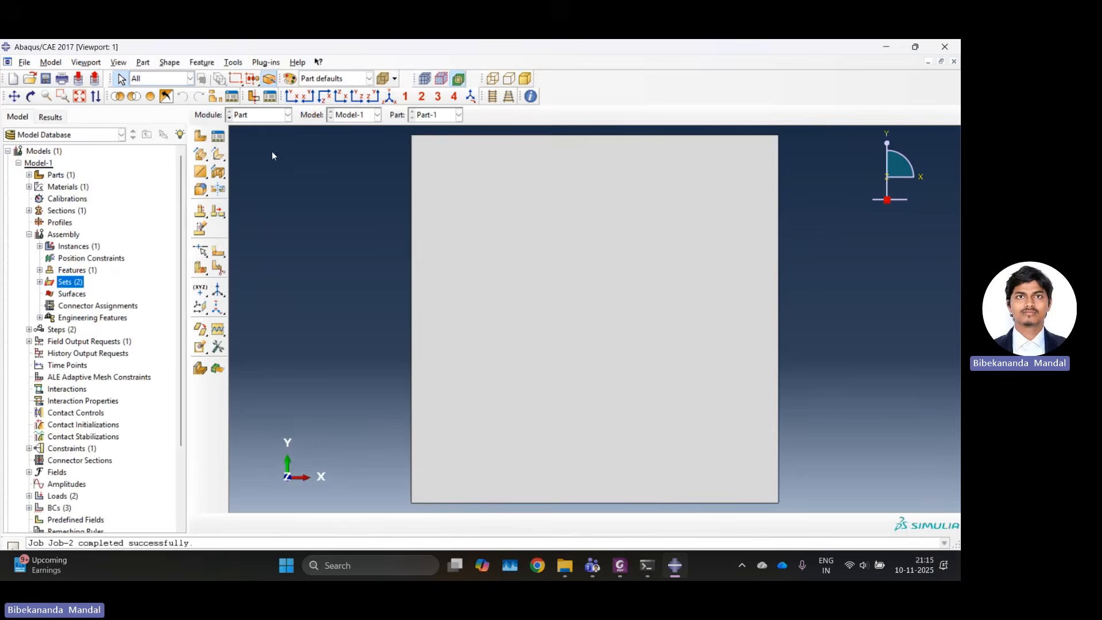
{"action": "left_click", "coordinate": [28, 65]}
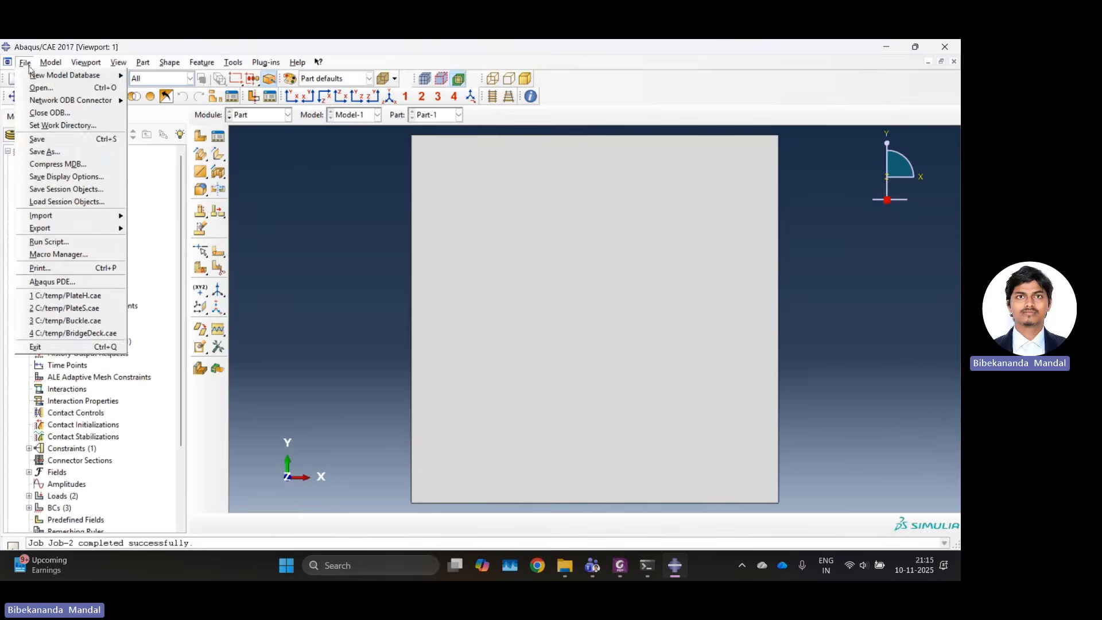
{"action": "left_click", "coordinate": [51, 154]}
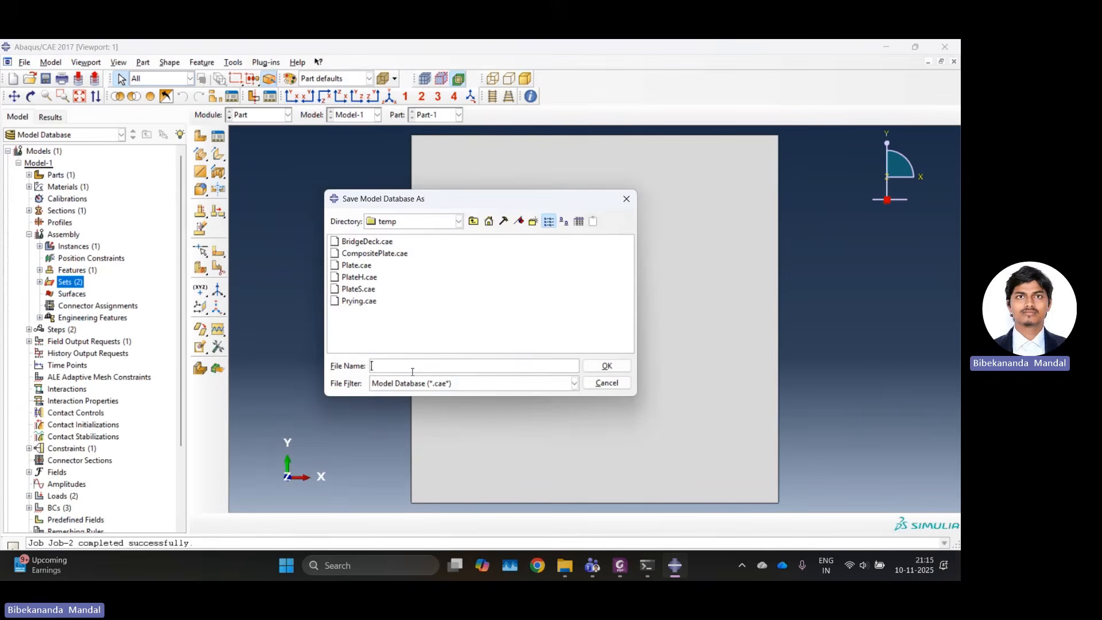
{"action": "type", "text": "Plate_Solid"}
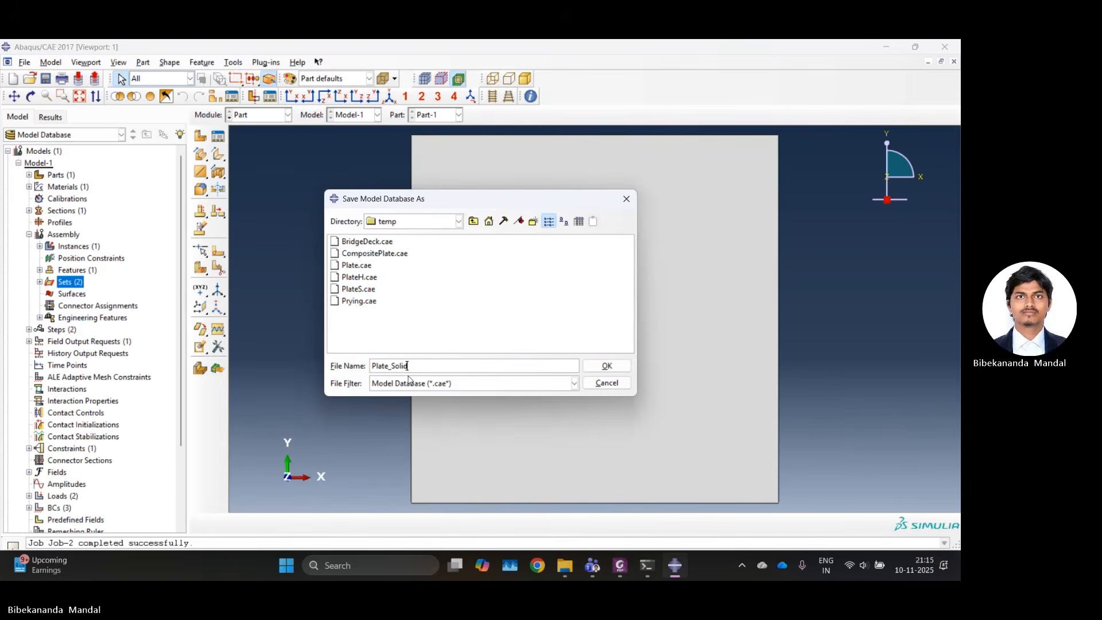
{"action": "left_click", "coordinate": [605, 366]}
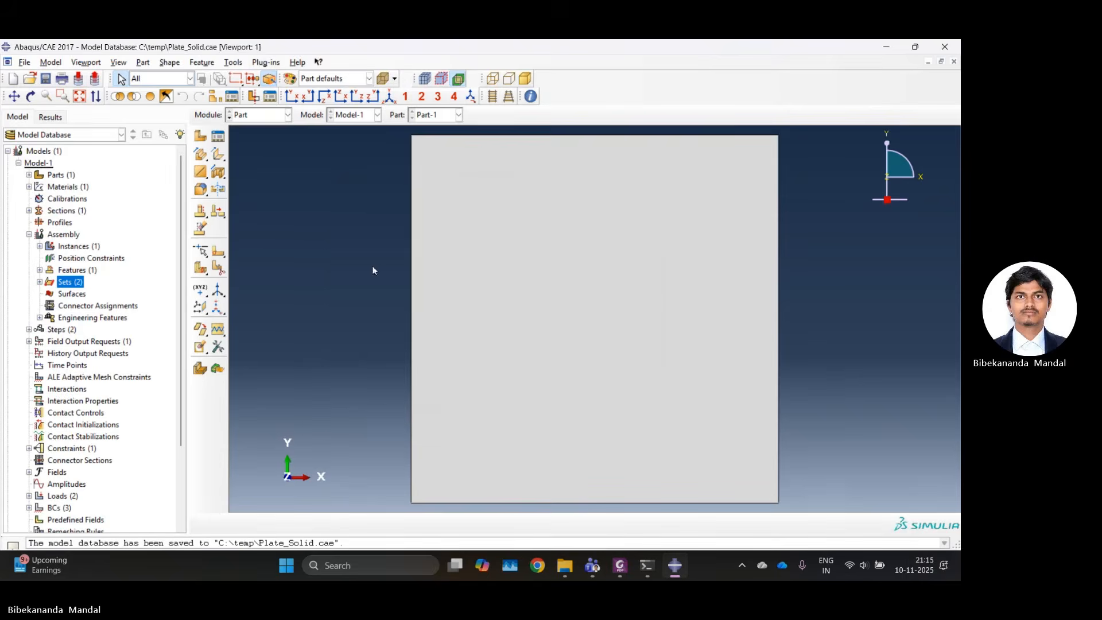
Save a copy of the model database as Plate_Holes.cae in the temp directory.
{"action": "left_click", "coordinate": [25, 62]}
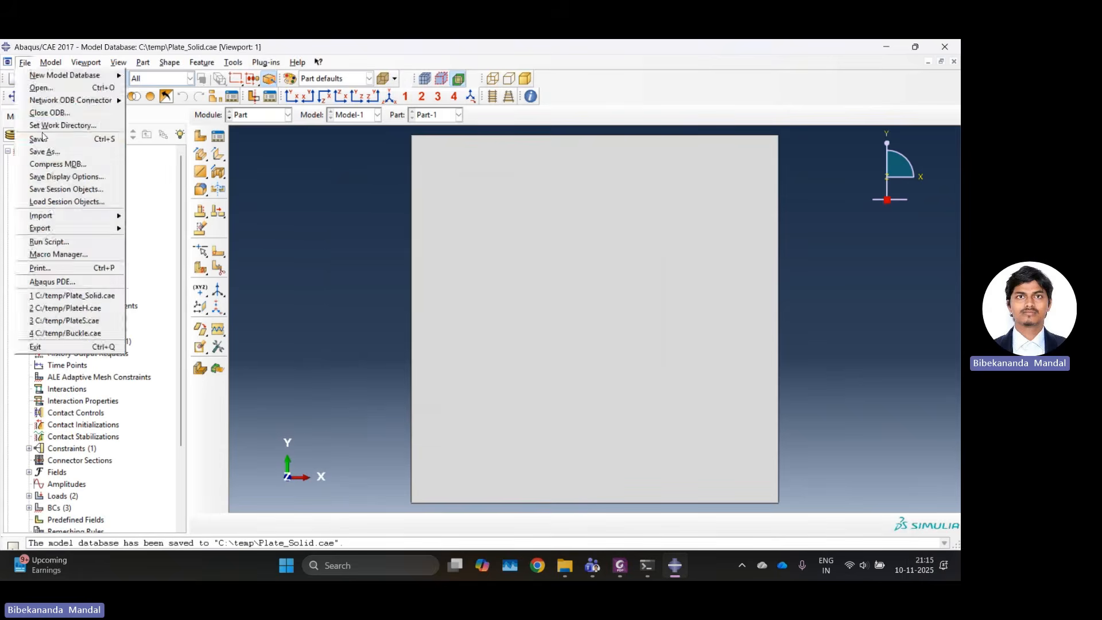
{"action": "left_click", "coordinate": [42, 152]}
{"action": "left_click", "coordinate": [407, 366]}
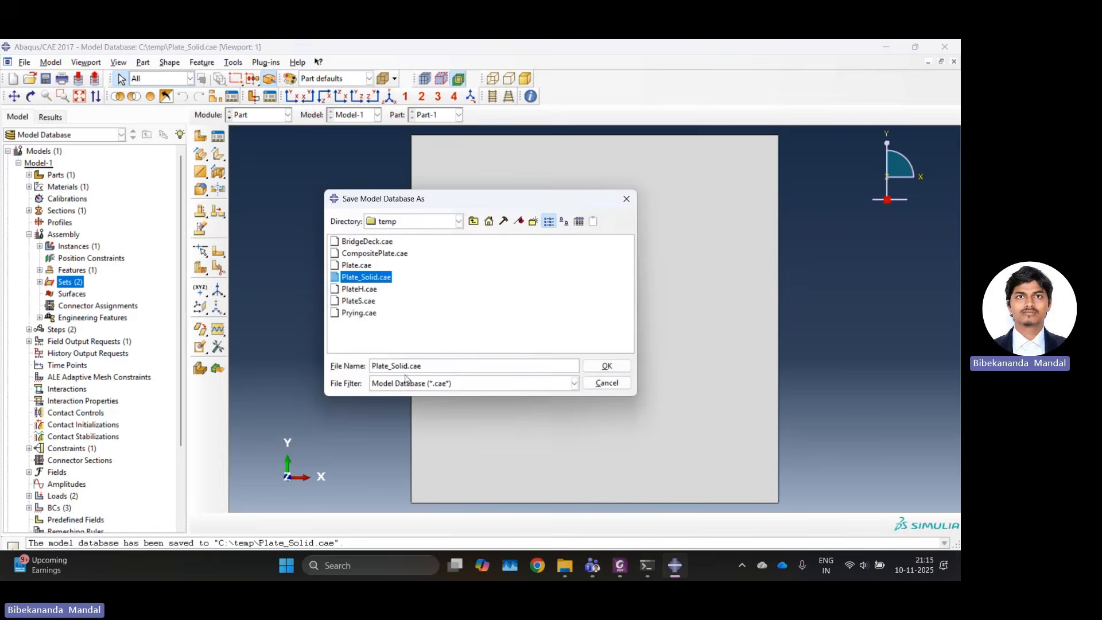
{"action": "key", "text": "BackSpace"}
{"action": "key", "text": "BackSpace"}
{"action": "key", "text": "BackSpace"}
{"action": "key", "text": "BackSpace"}
{"action": "key", "text": "BackSpace"}
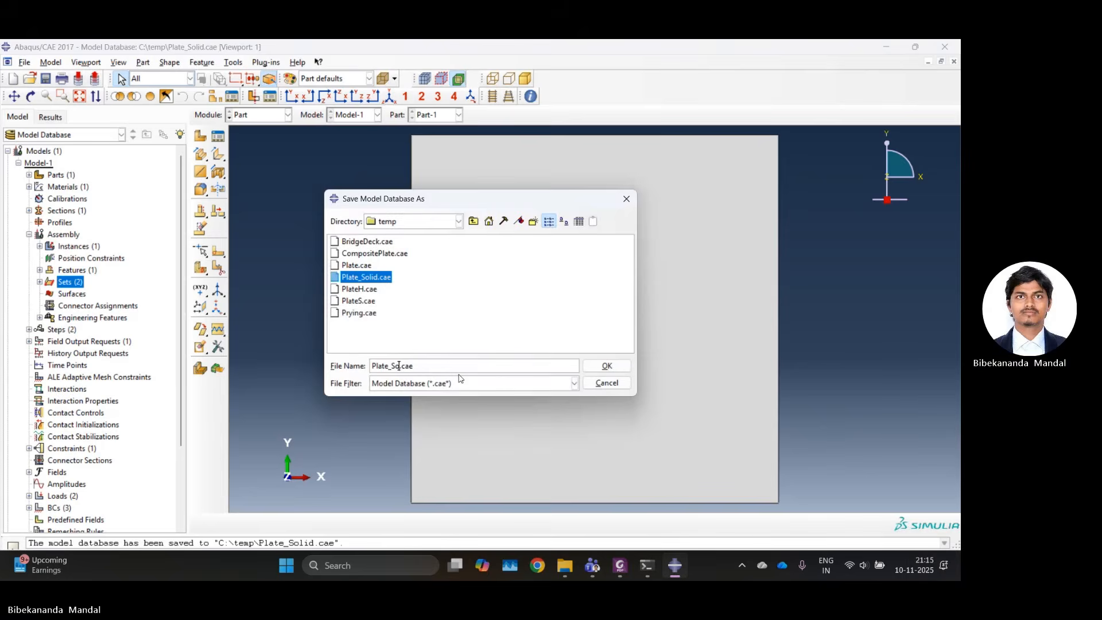
{"action": "key", "text": "BackSpace"}
{"action": "type", "text": "Holes"}
{"action": "left_click", "coordinate": [603, 365]}
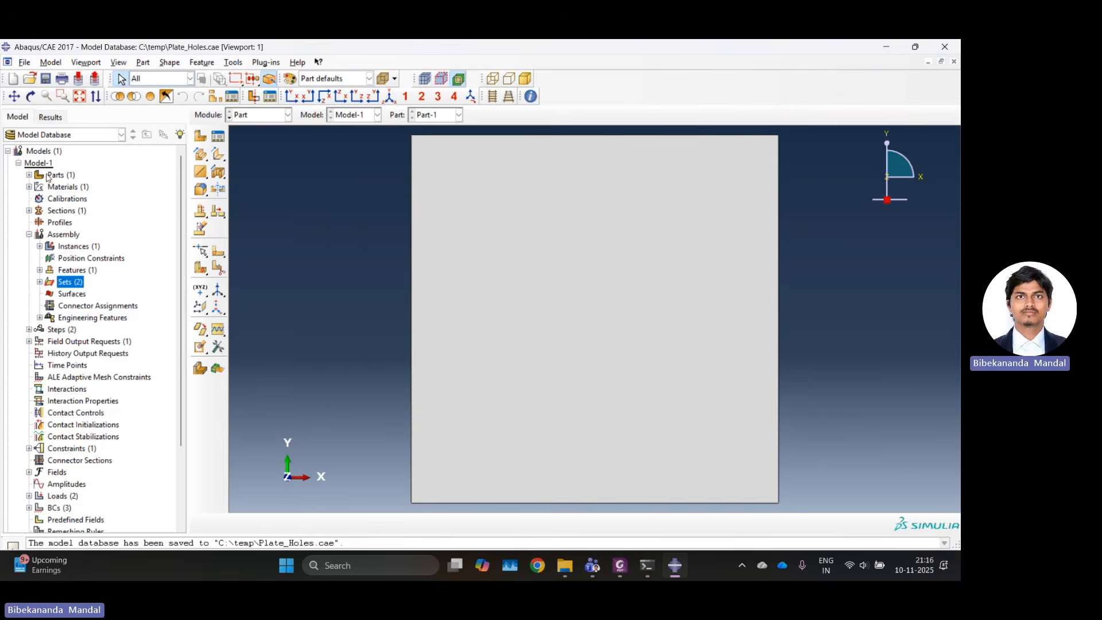
Open the section sketch of Part-1's Shell planar-1 feature for editing.
{"action": "left_click", "coordinate": [29, 174]}
{"action": "left_click", "coordinate": [40, 186]}
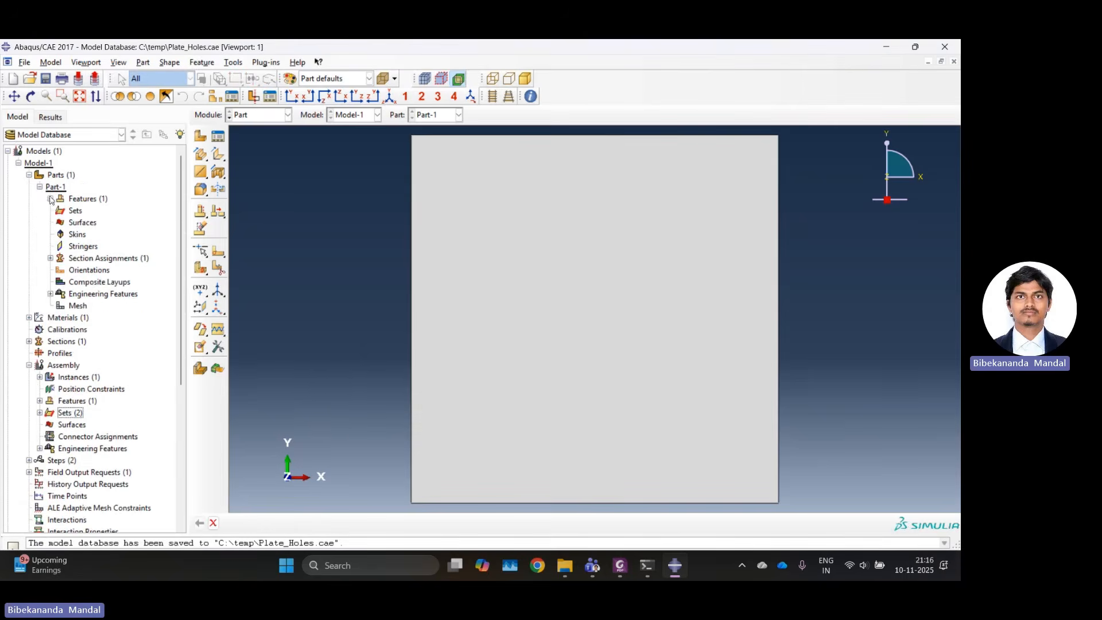
{"action": "left_click", "coordinate": [50, 199]}
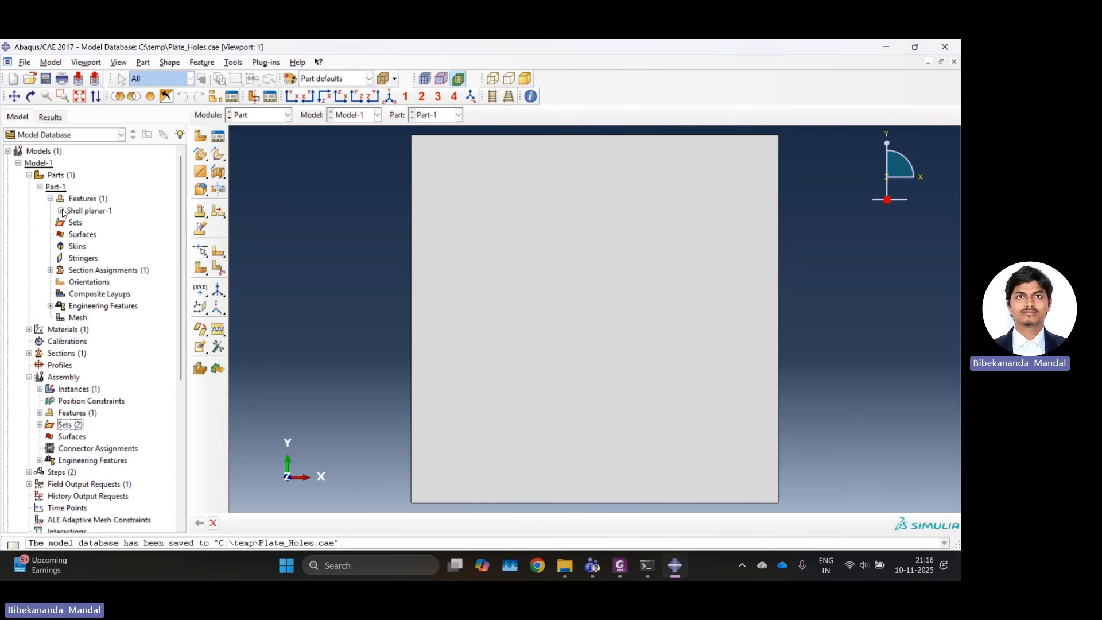
{"action": "left_click", "coordinate": [60, 210]}
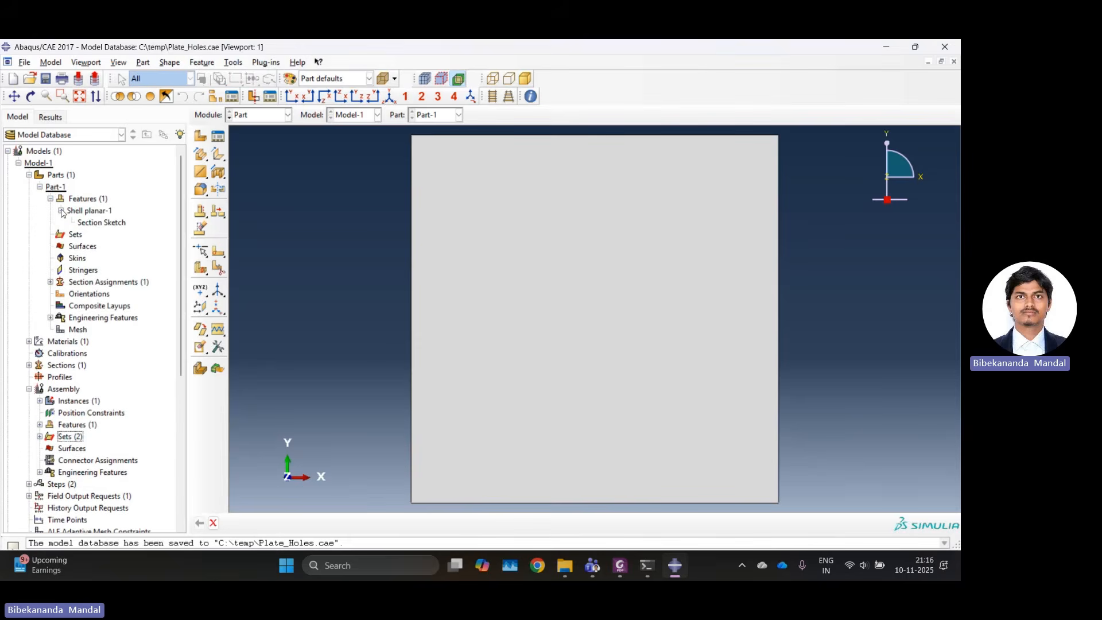
{"action": "double_click", "coordinate": [98, 222]}
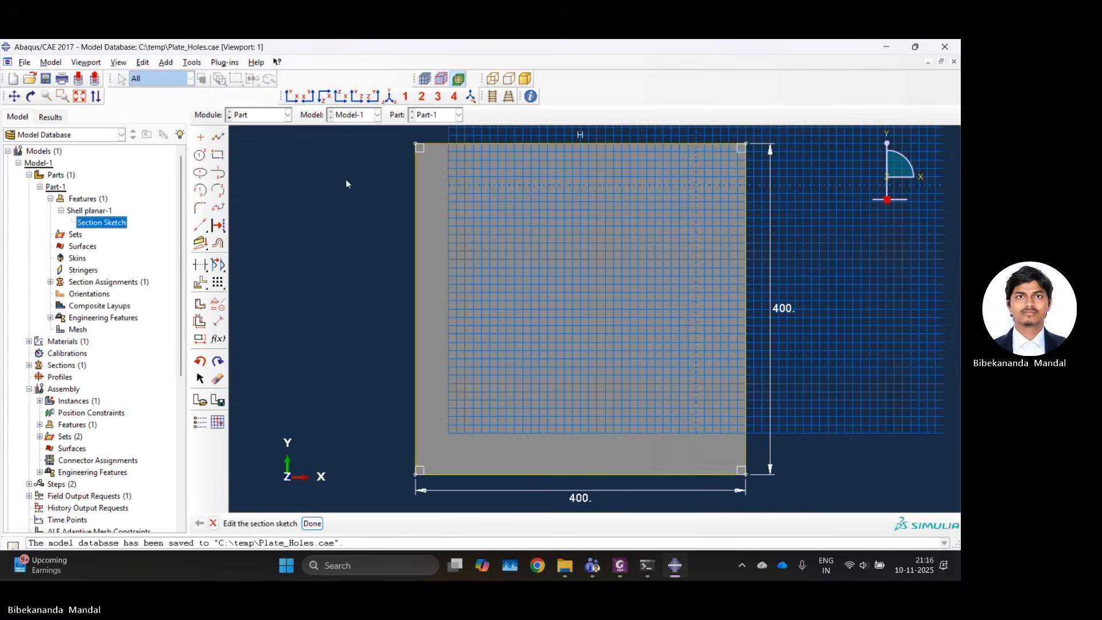
Sketch a circle with a radius of about 30 near the center of the plate.
{"action": "left_click", "coordinate": [200, 155]}
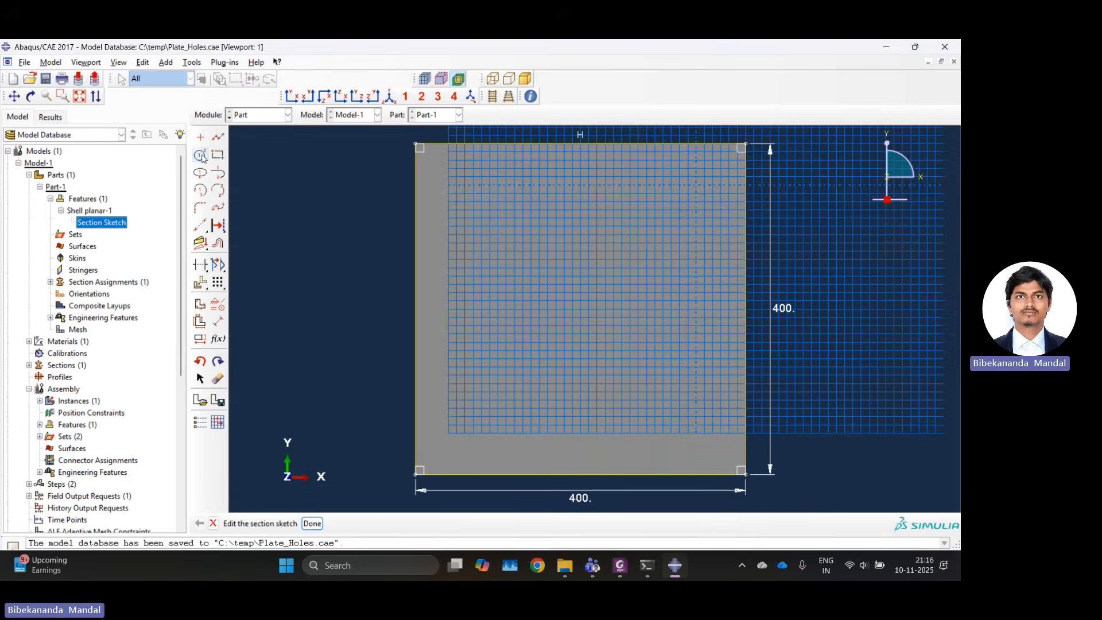
{"action": "left_click", "coordinate": [573, 301]}
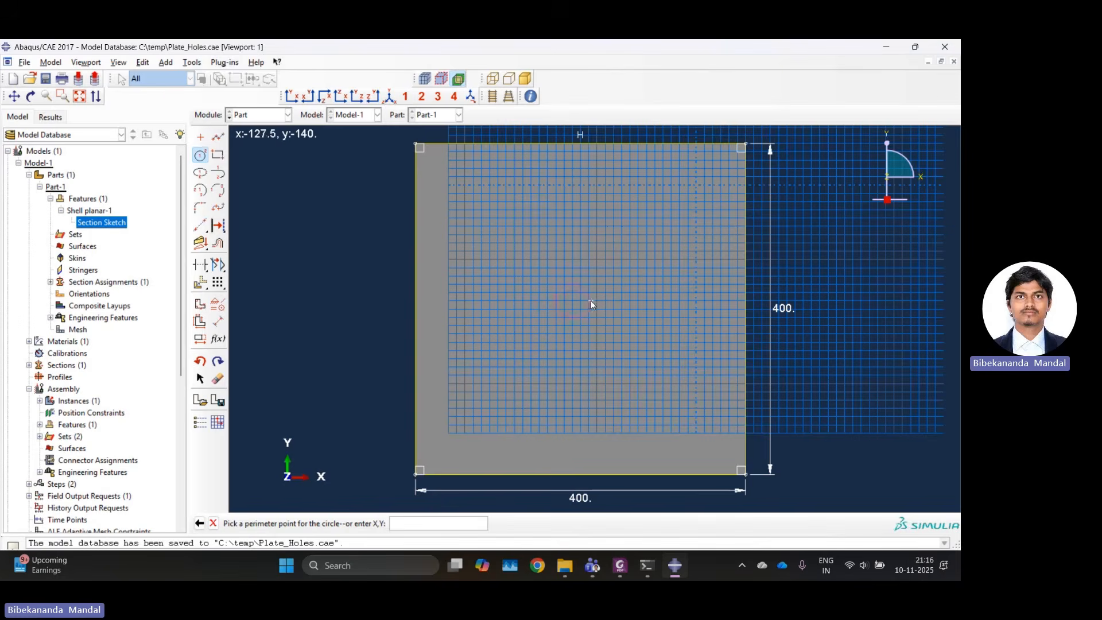
{"action": "left_click", "coordinate": [596, 301]}
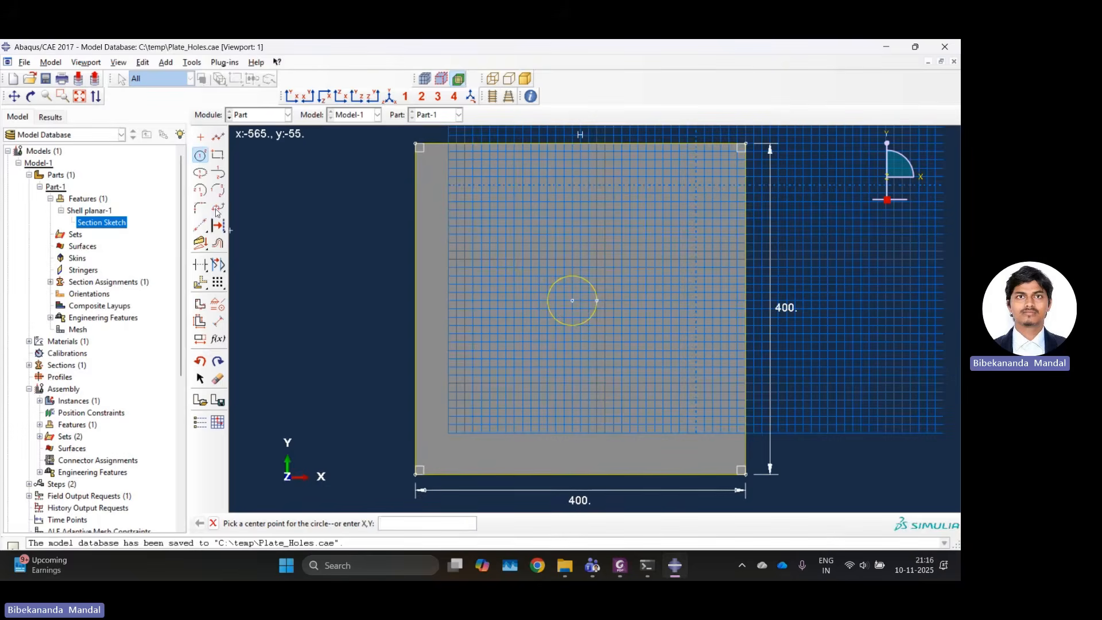
Dimension the circle's radius, keeping it at 30.
{"action": "left_click", "coordinate": [219, 324]}
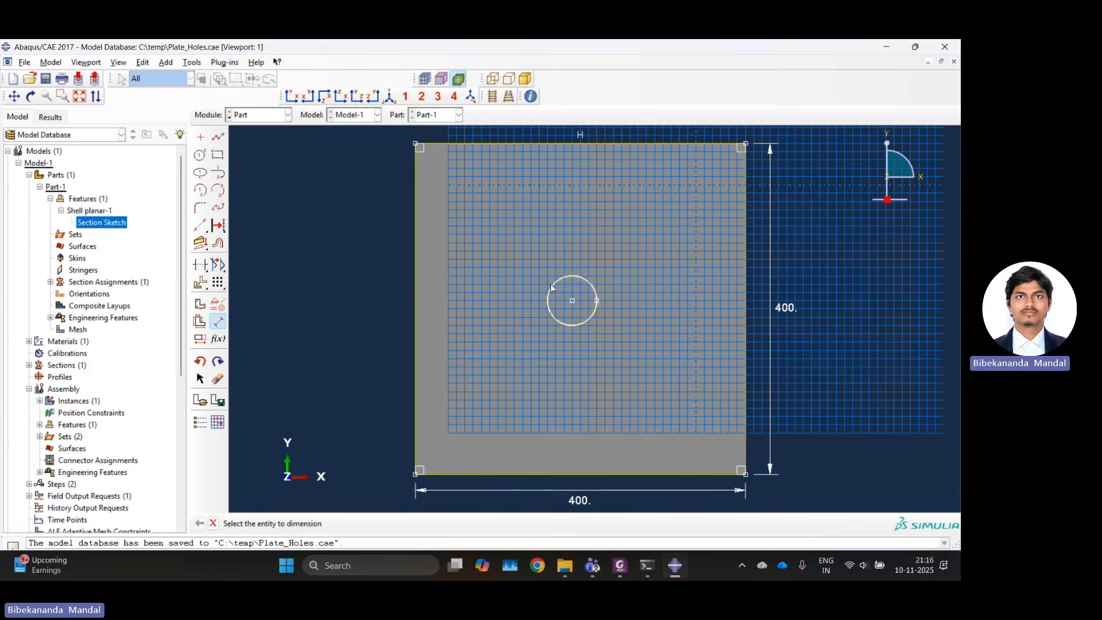
{"action": "scroll", "coordinate": [571, 299], "scroll_direction": "up", "scroll_amount": 3}
{"action": "left_click", "coordinate": [567, 301]}
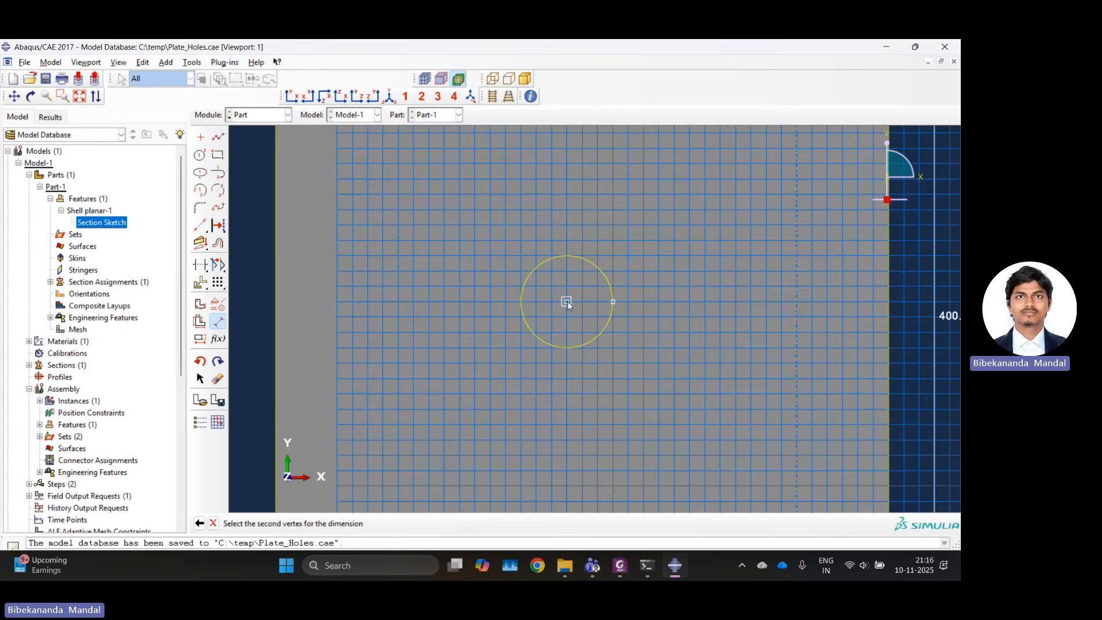
{"action": "left_click", "coordinate": [611, 301]}
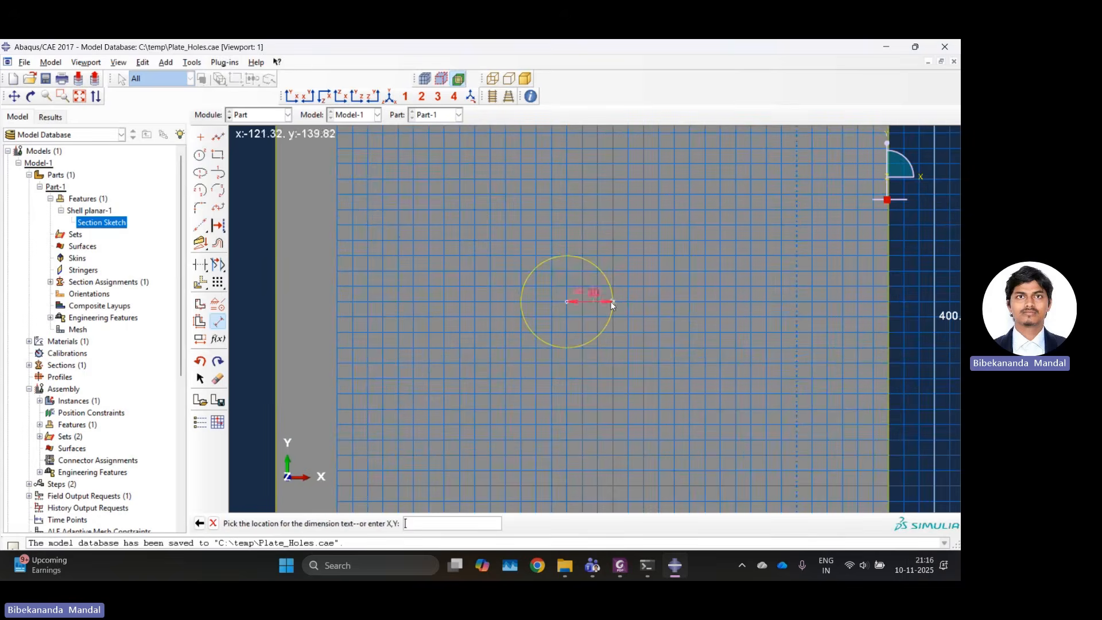
{"action": "left_click", "coordinate": [612, 302]}
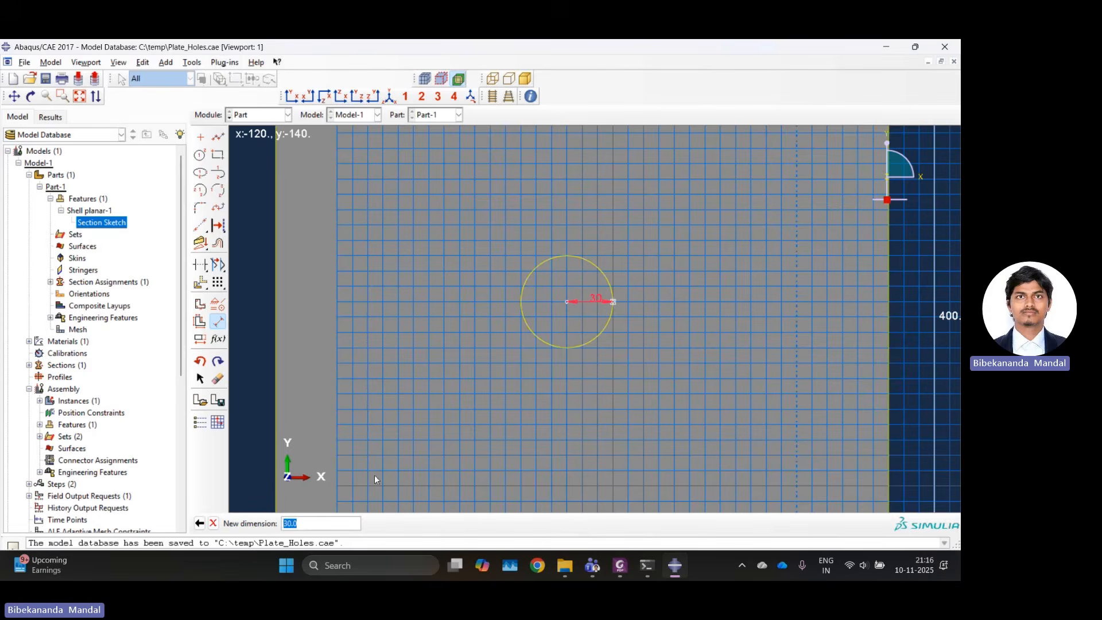
{"action": "left_click", "coordinate": [322, 523]}
{"action": "key", "text": "Return"}
{"action": "scroll", "coordinate": [471, 349], "scroll_direction": "down", "scroll_amount": 3}
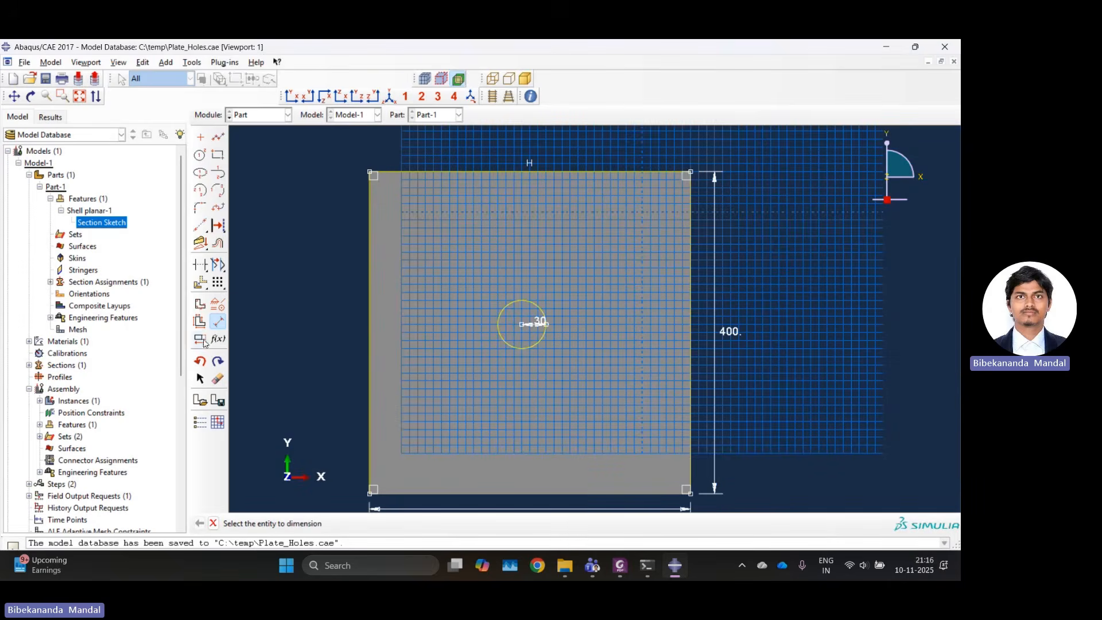
Dimension the circle's center 200 from the plate's upper edge.
{"action": "left_click", "coordinate": [460, 172]}
{"action": "left_click", "coordinate": [523, 324]}
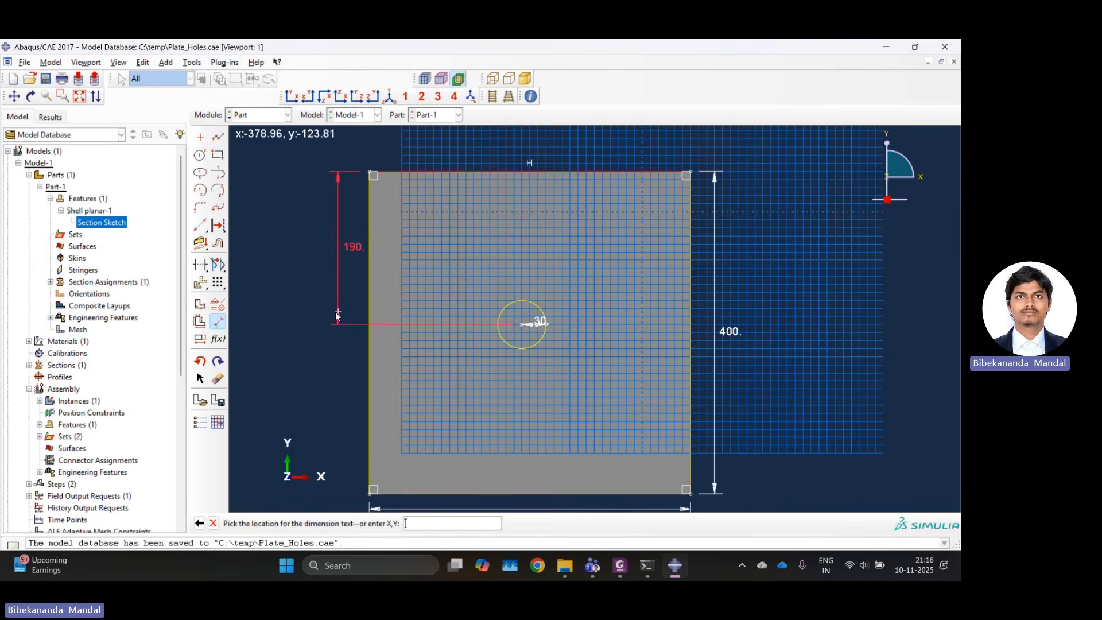
{"action": "left_click", "coordinate": [322, 317]}
{"action": "type", "text": "200"}
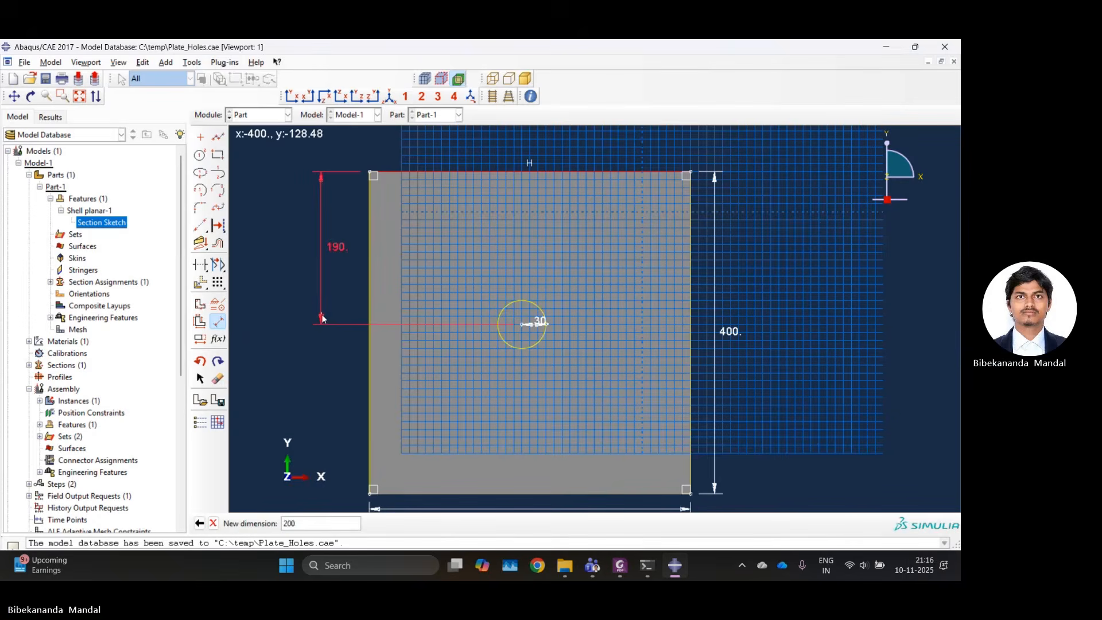
{"action": "key", "text": "Return"}
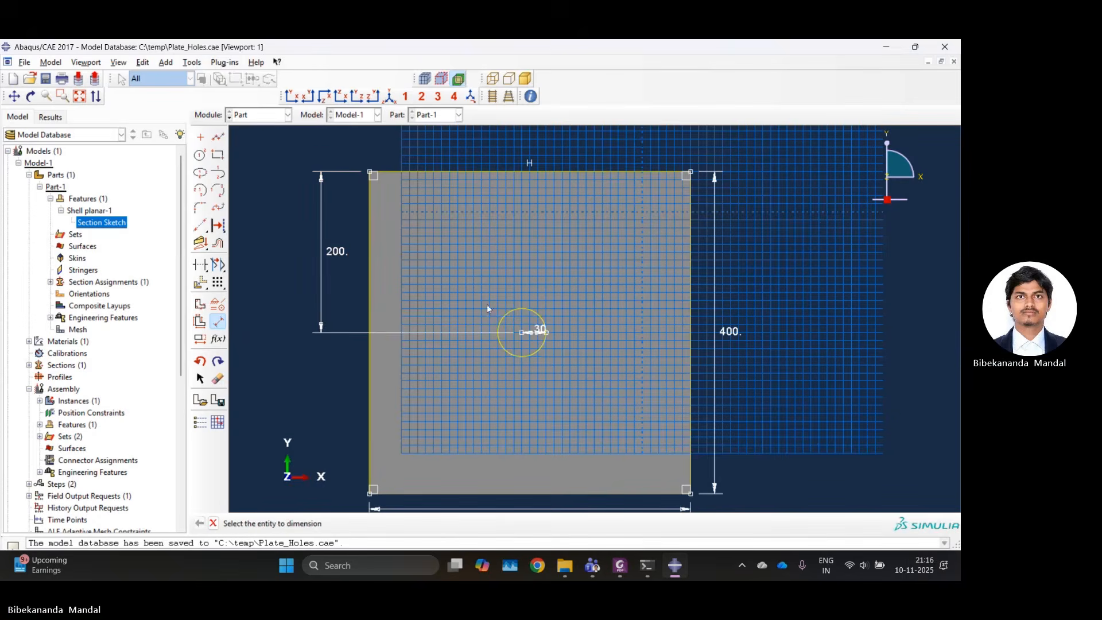
Dimension the circle's center 200 from the plate's right edge and finish dimensioning.
{"action": "left_click", "coordinate": [690, 339]}
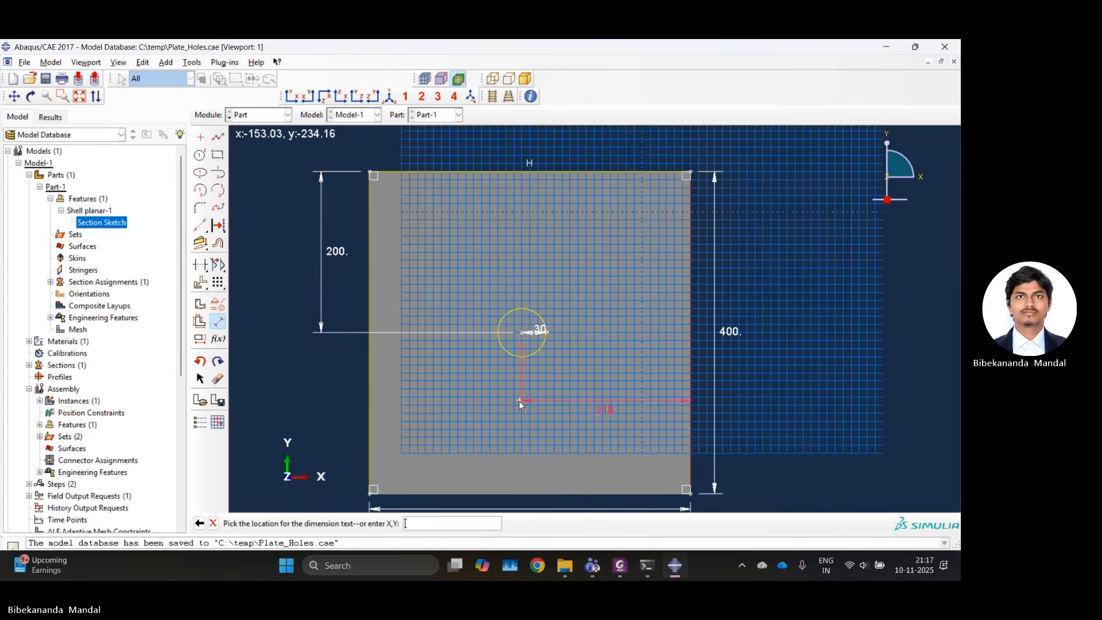
{"action": "left_click", "coordinate": [523, 460]}
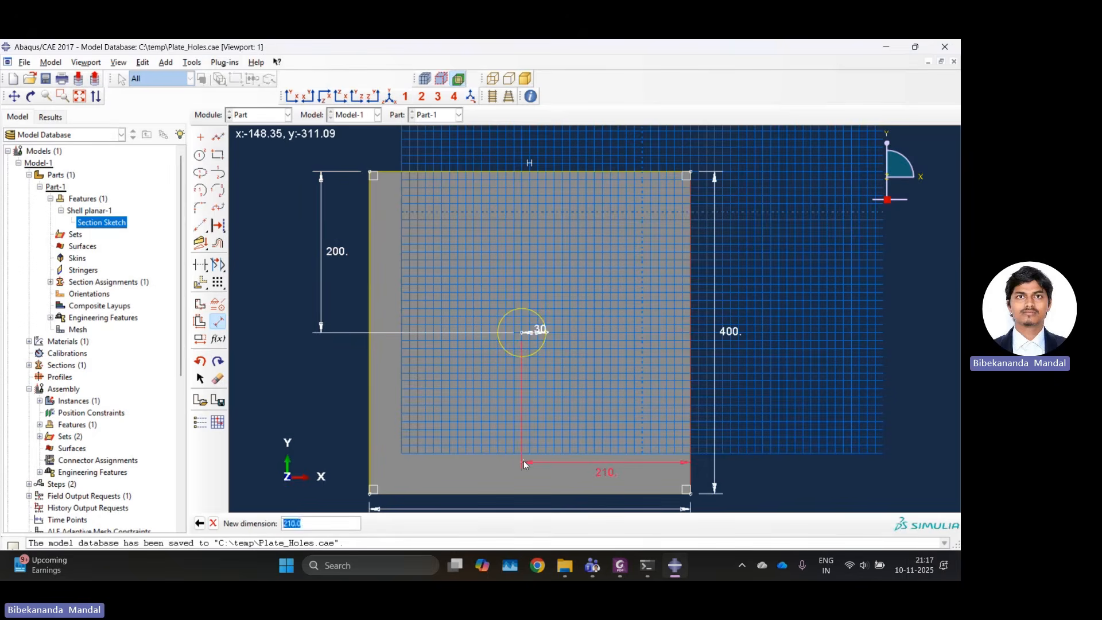
{"action": "type", "text": "200"}
{"action": "key", "text": "Return"}
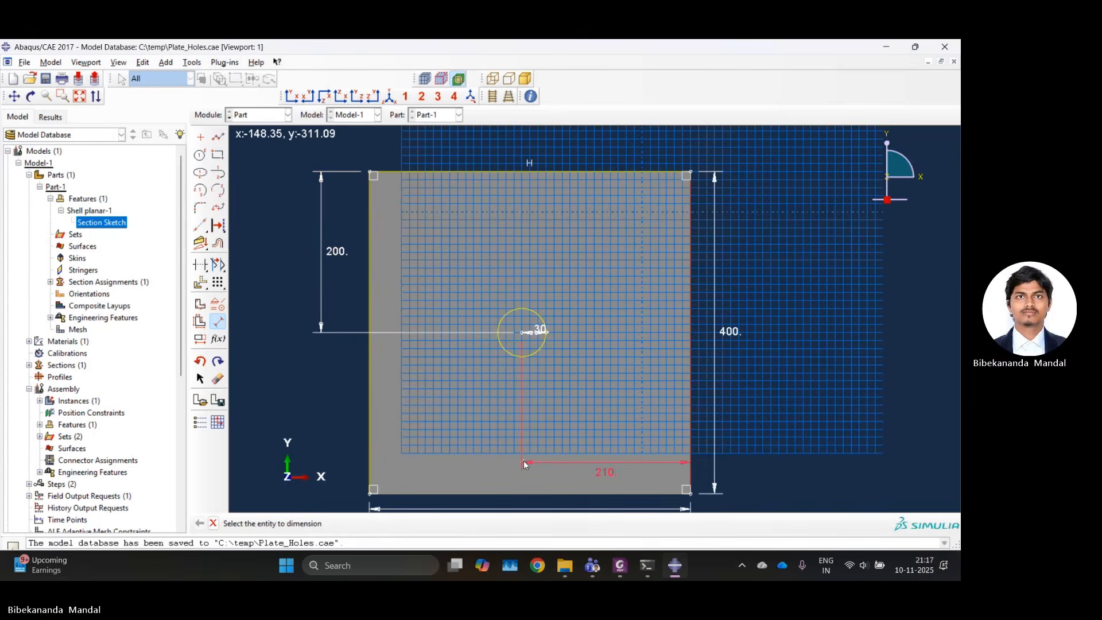
{"action": "left_click", "coordinate": [213, 524]}
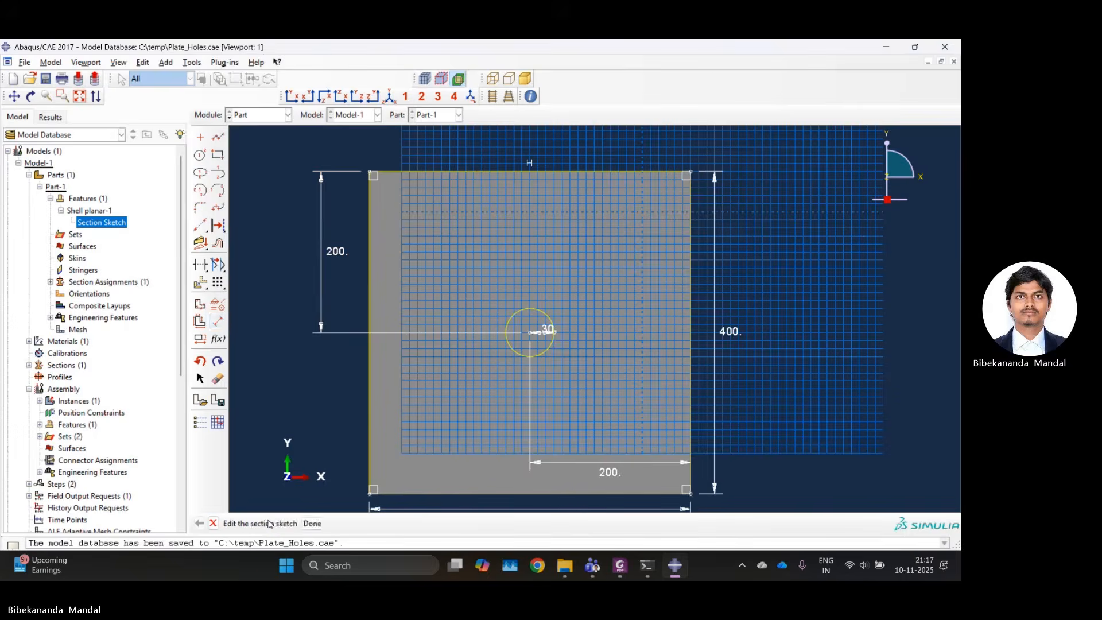
Finish editing the section sketch and regenerate Part-1's features to cut the hole in the plate.
{"action": "left_click", "coordinate": [312, 523]}
{"action": "left_click", "coordinate": [89, 221]}
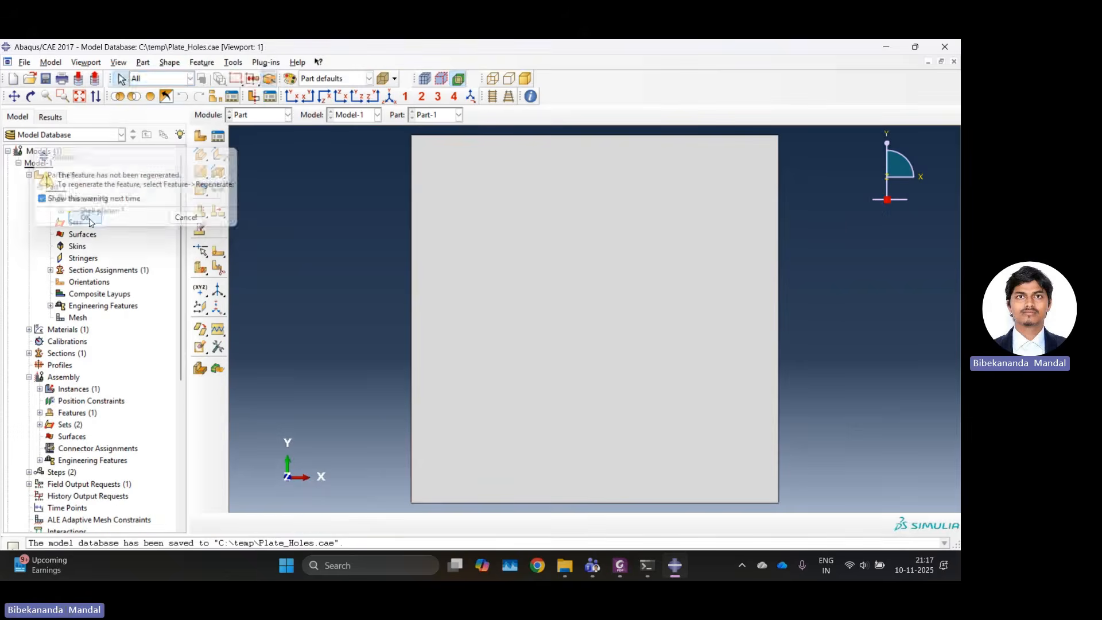
{"action": "left_click", "coordinate": [82, 199]}
{"action": "right_click", "coordinate": [82, 201]}
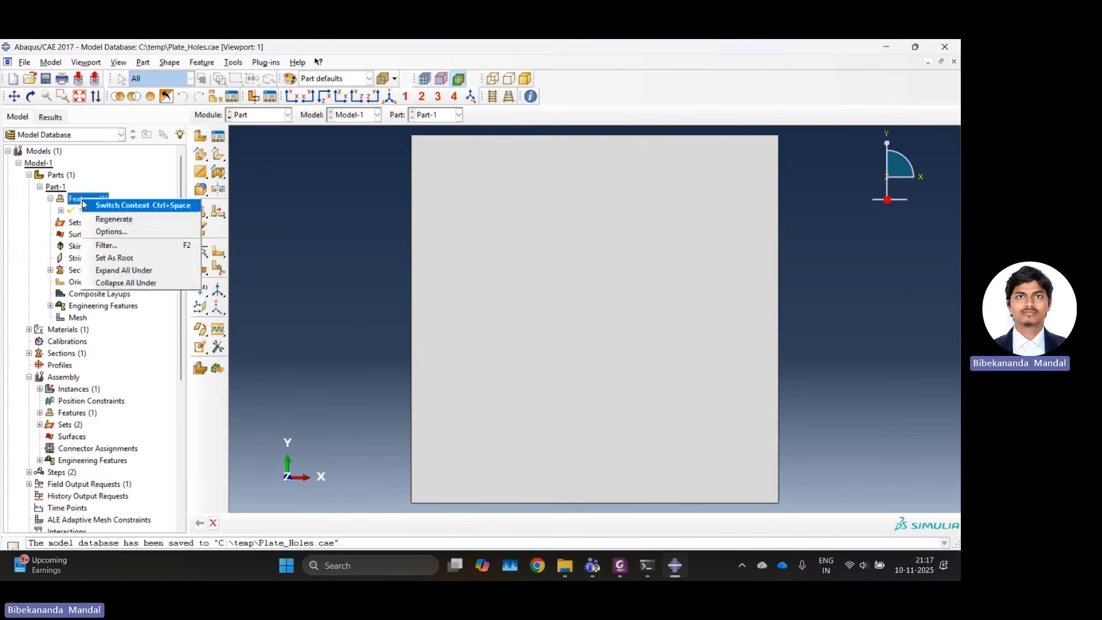
{"action": "left_click", "coordinate": [99, 219]}
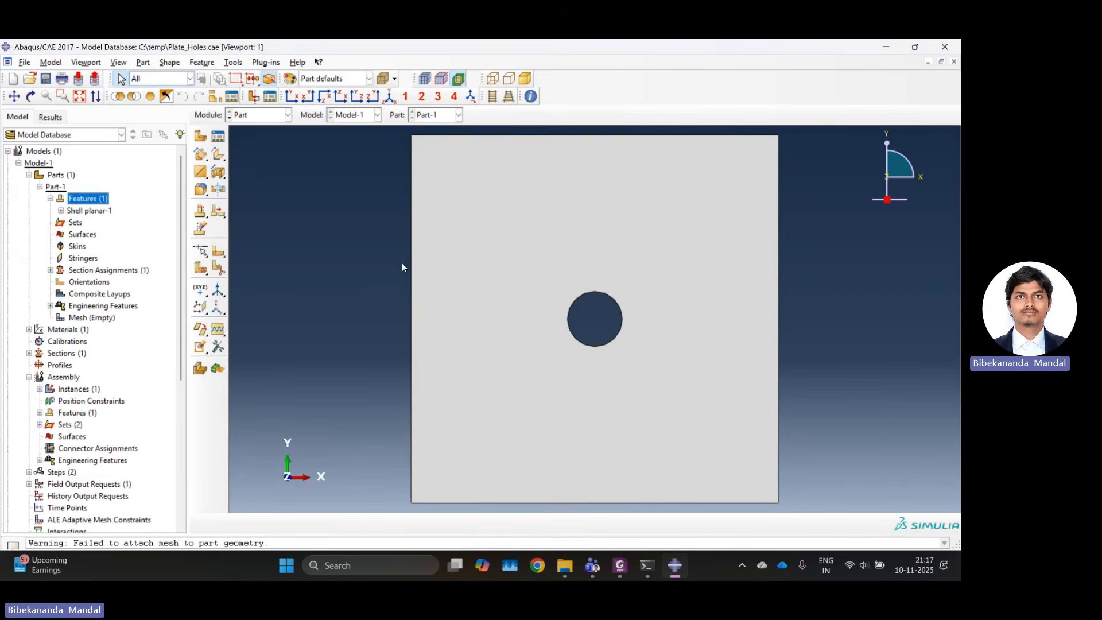
View the regenerated plate instance in the Assembly module.
{"action": "left_click", "coordinate": [271, 119]}
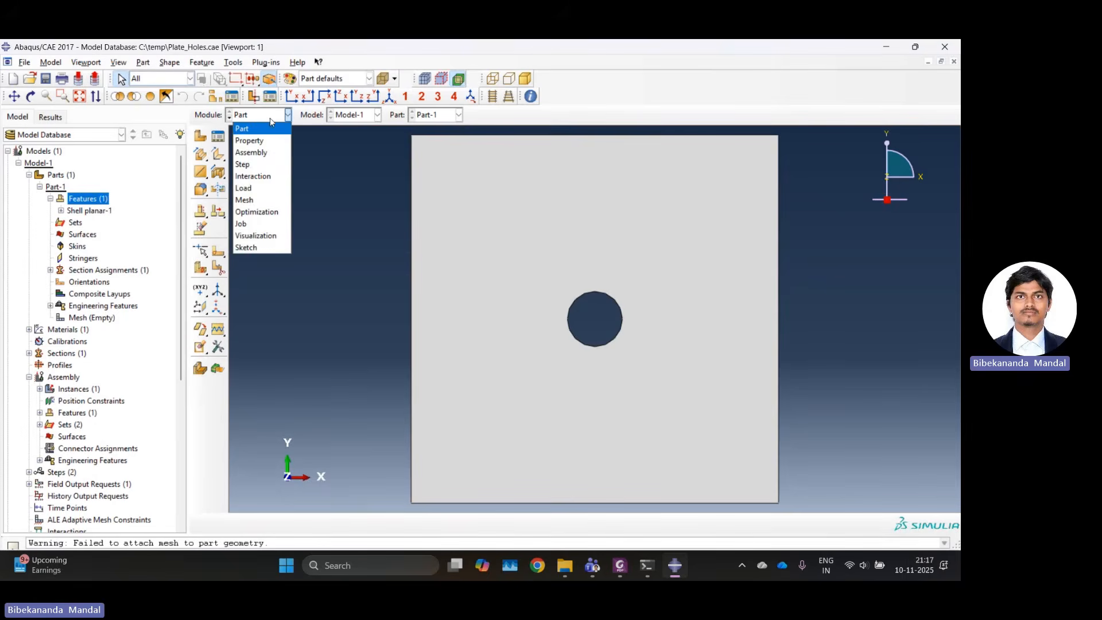
{"action": "left_click", "coordinate": [254, 129]}
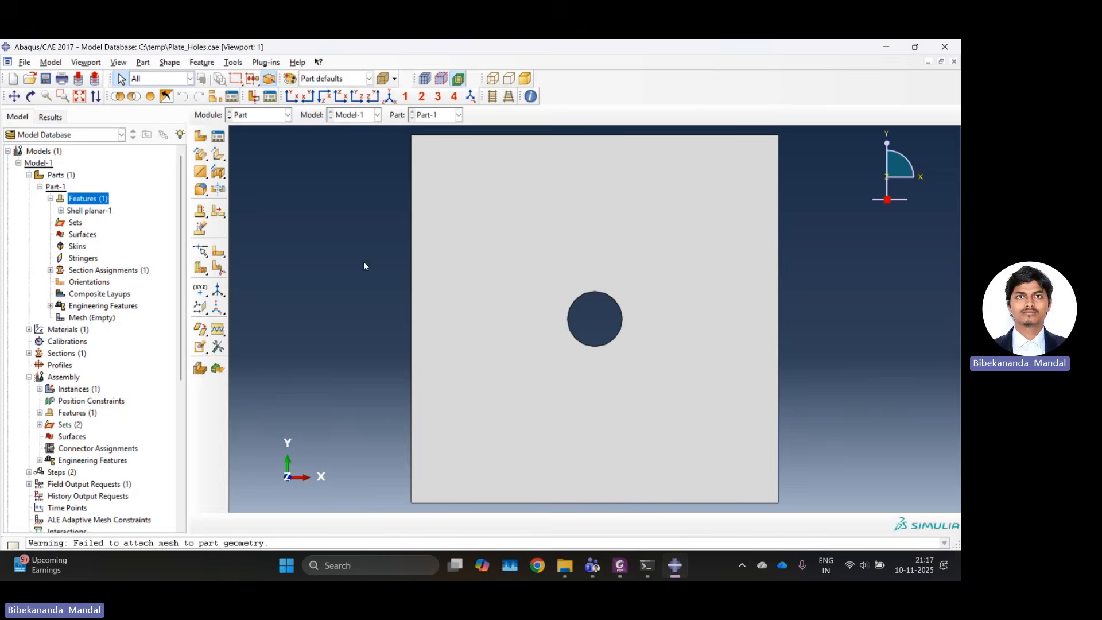
{"action": "left_click", "coordinate": [267, 116]}
{"action": "left_click", "coordinate": [256, 152]}
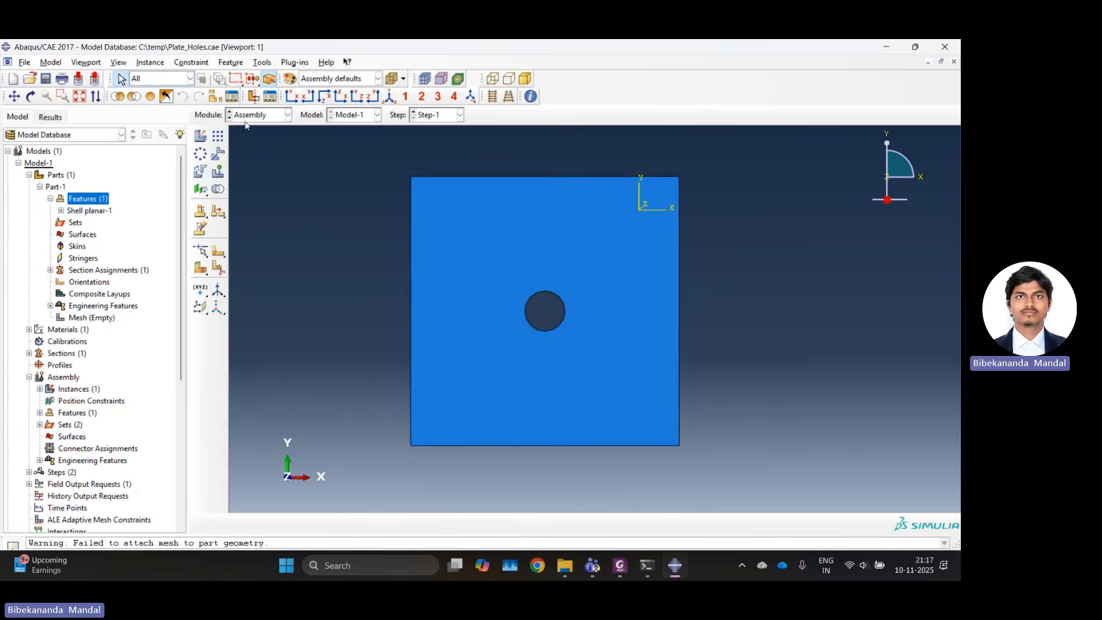
In the Mesh module, seed Part-1 with an approximate global size of 40 and mesh the part.
{"action": "left_click", "coordinate": [256, 115]}
{"action": "left_click", "coordinate": [252, 199]}
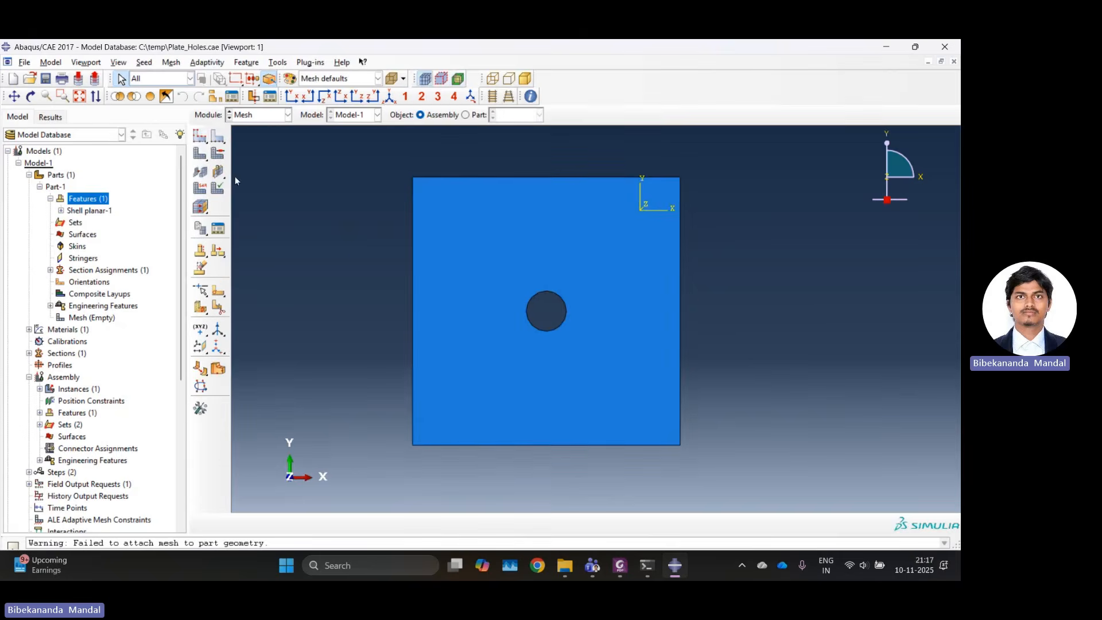
{"action": "left_click", "coordinate": [200, 138]}
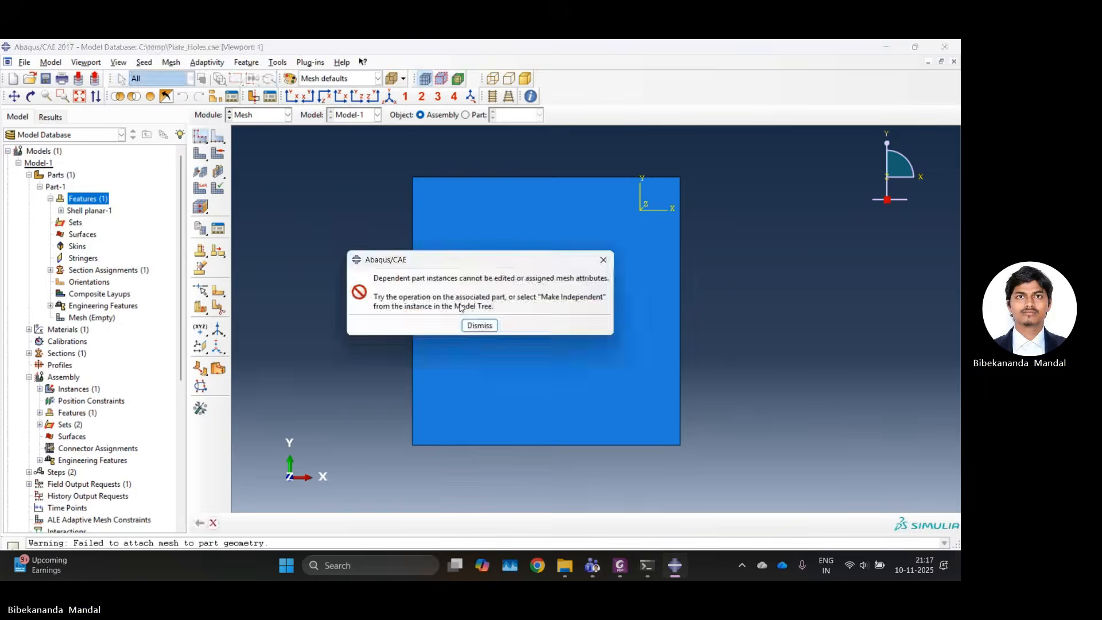
{"action": "left_click", "coordinate": [478, 322]}
{"action": "left_click", "coordinate": [466, 114]}
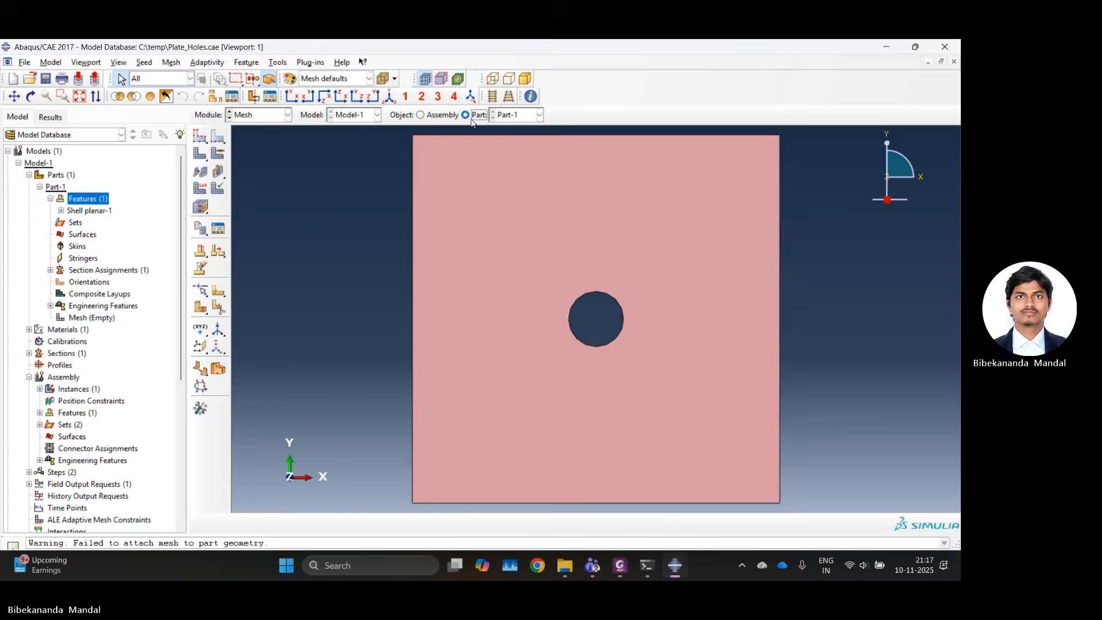
{"action": "left_click", "coordinate": [201, 138]}
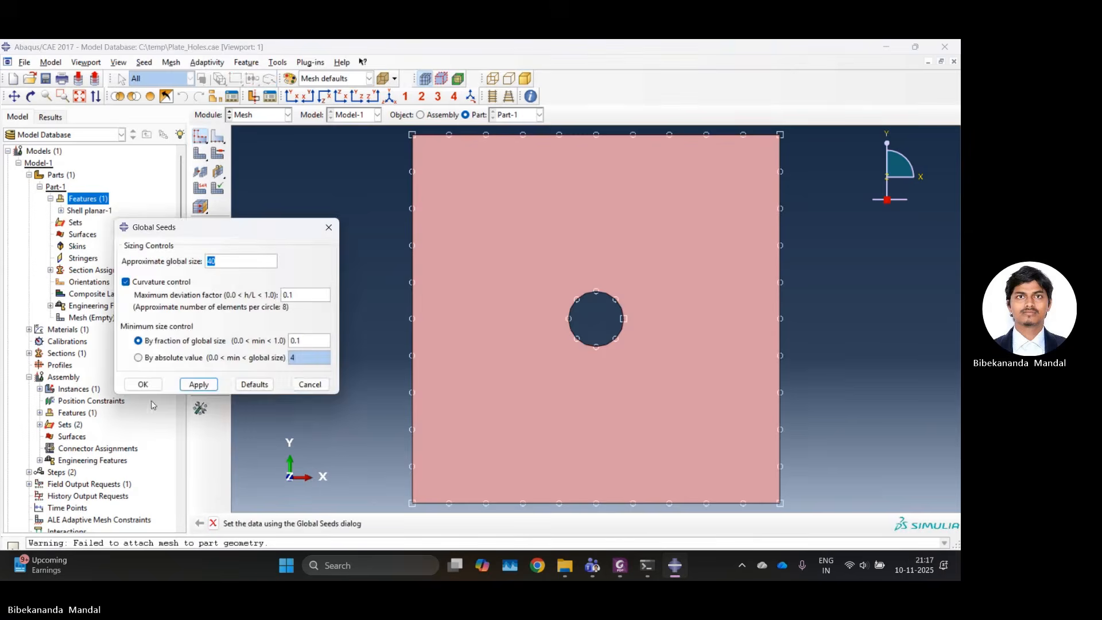
{"action": "left_click", "coordinate": [143, 384]}
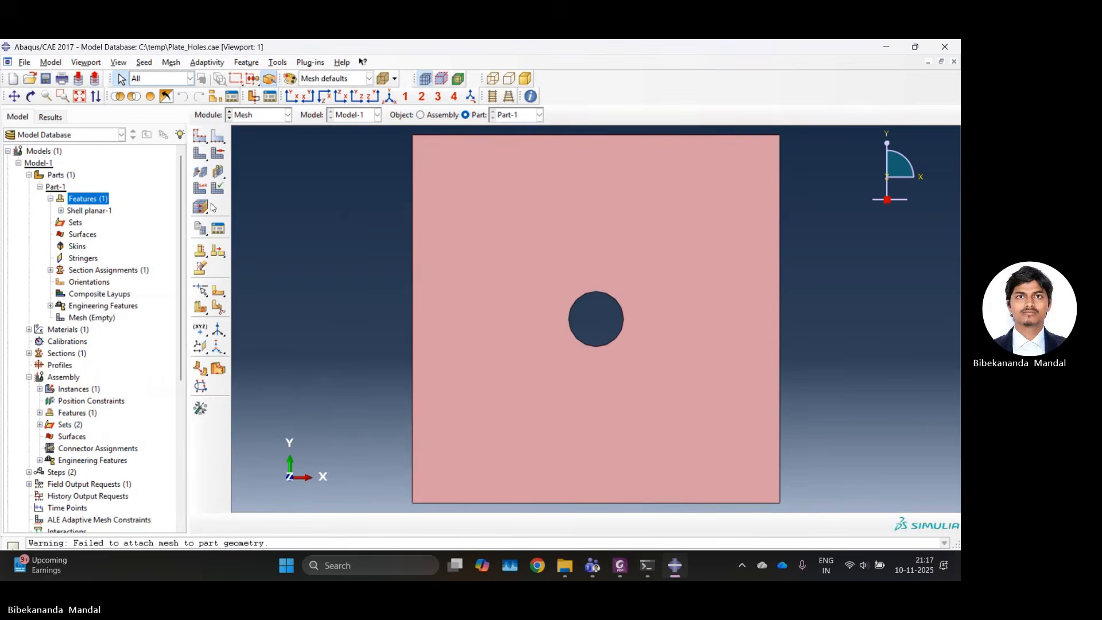
{"action": "left_click", "coordinate": [200, 154]}
{"action": "left_click", "coordinate": [304, 524]}
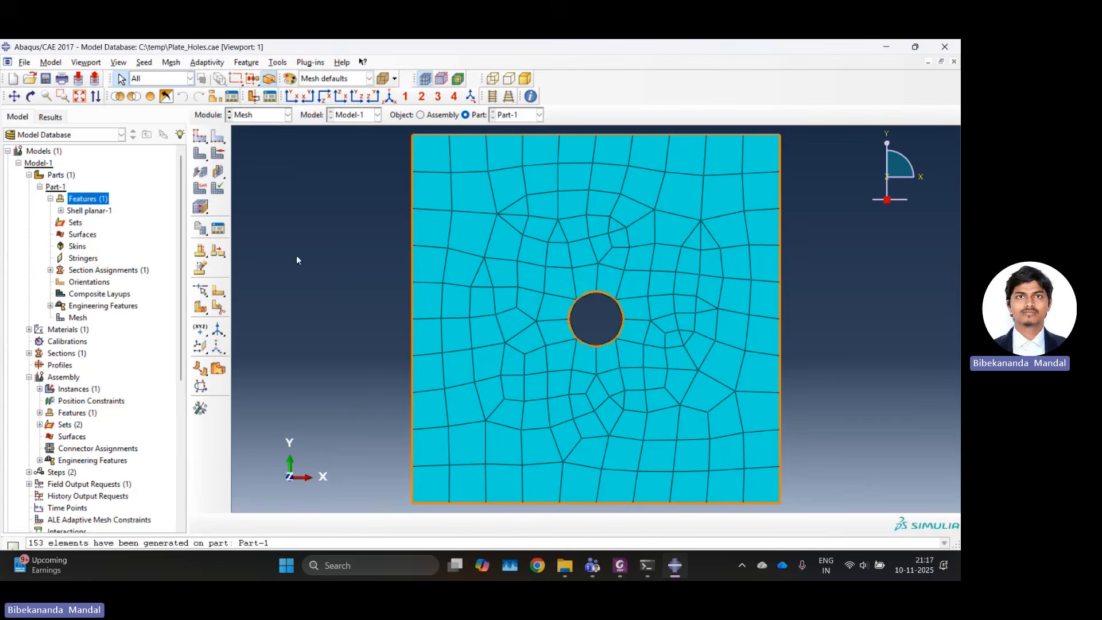
Return to the Part module and start a face partition sketch, deleting the affected mesh and orienting by the plate's left edge, vertical and on the right.
{"action": "left_click", "coordinate": [61, 211]}
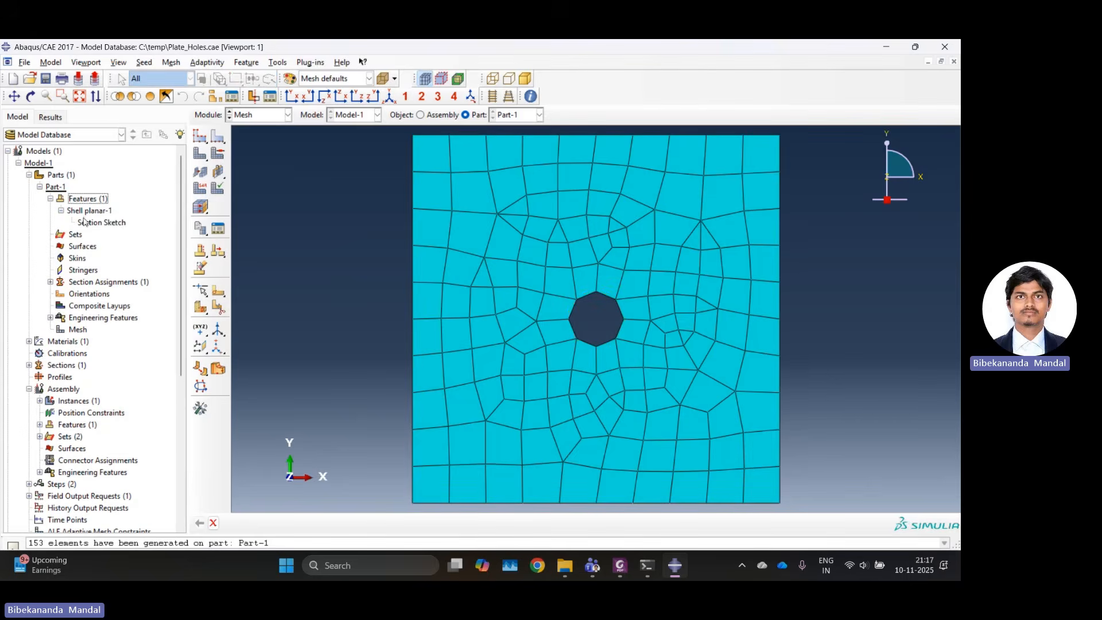
{"action": "left_click", "coordinate": [269, 118]}
{"action": "left_click", "coordinate": [247, 130]}
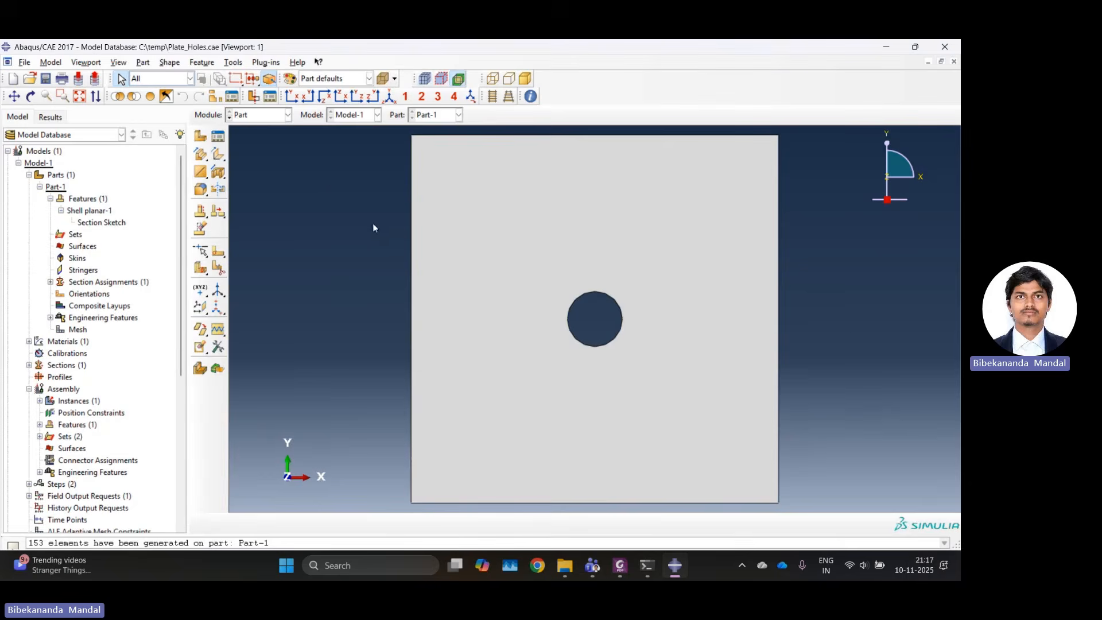
{"action": "left_click", "coordinate": [270, 115]}
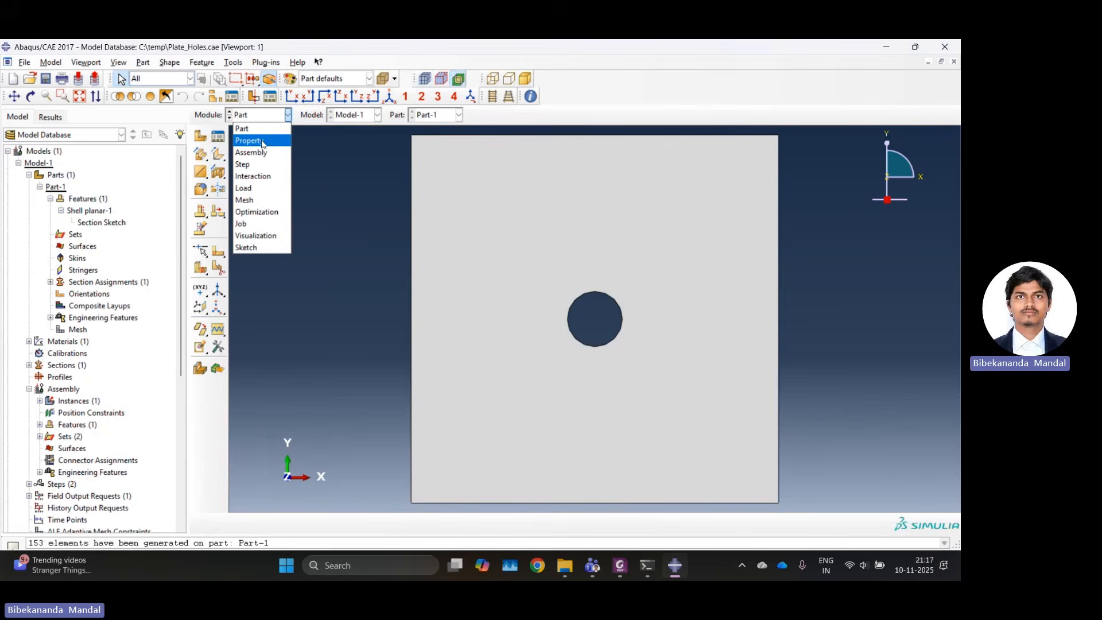
{"action": "left_click", "coordinate": [291, 265]}
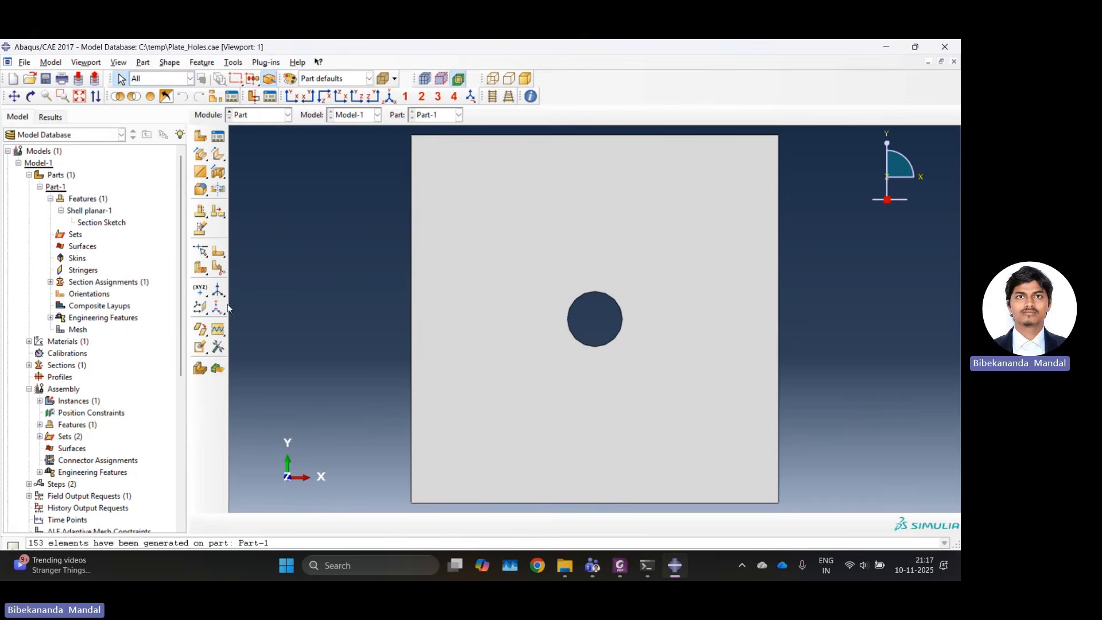
{"action": "left_click", "coordinate": [218, 254]}
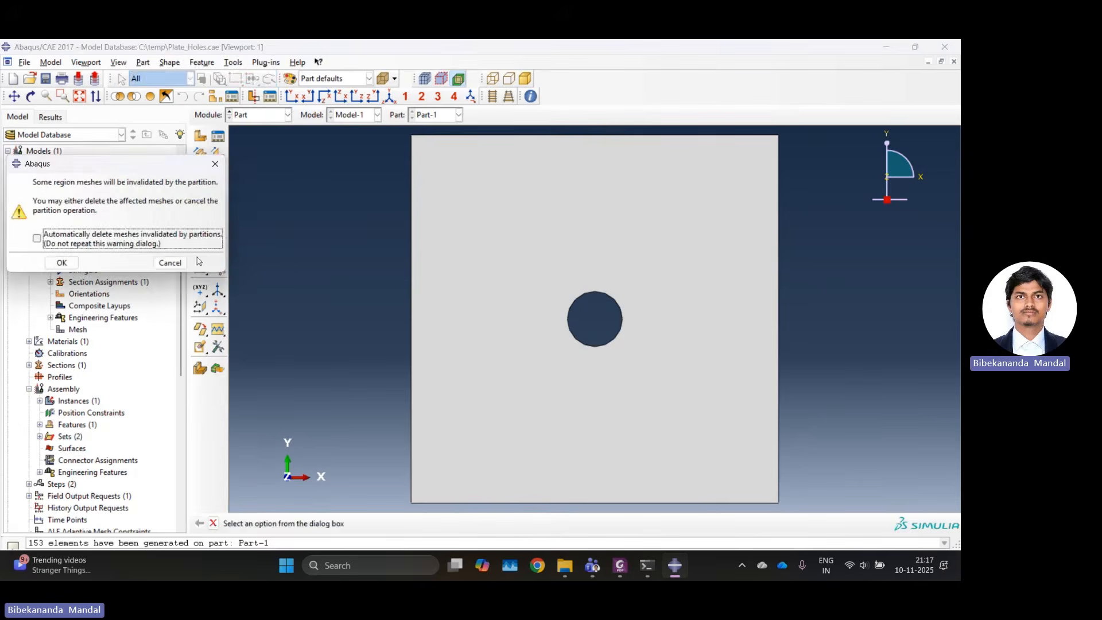
{"action": "left_click", "coordinate": [81, 263]}
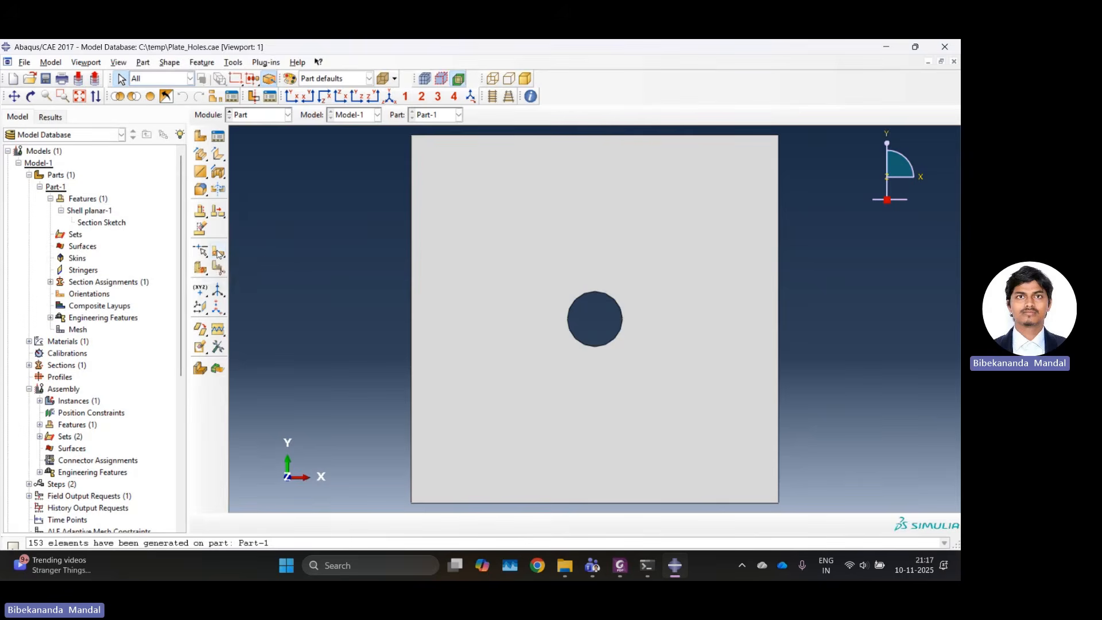
{"action": "left_click", "coordinate": [218, 254]}
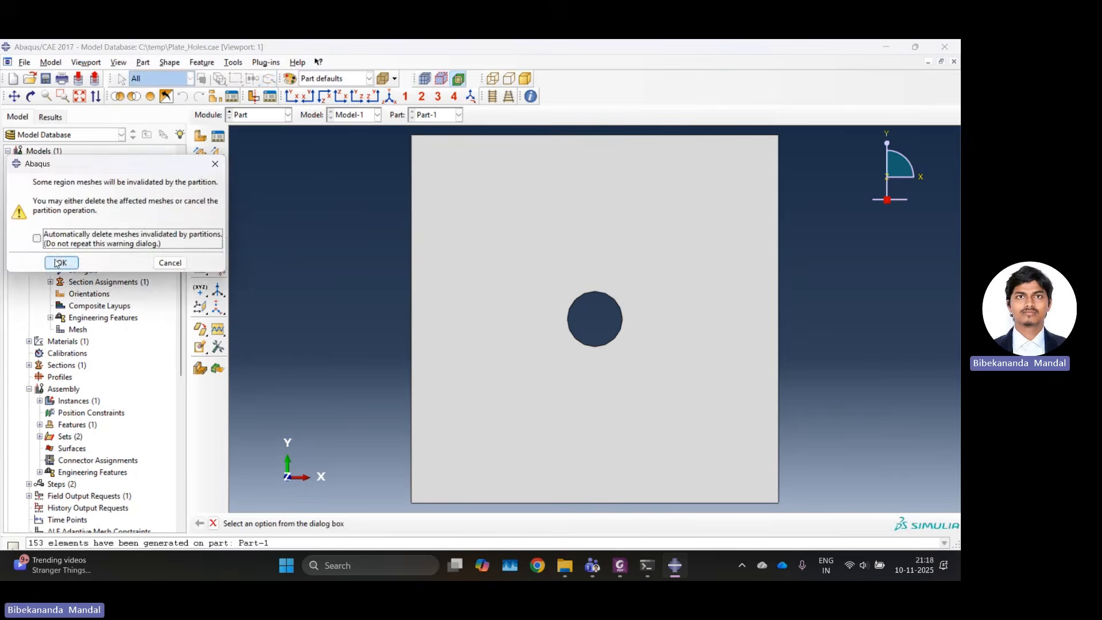
{"action": "left_click", "coordinate": [60, 263]}
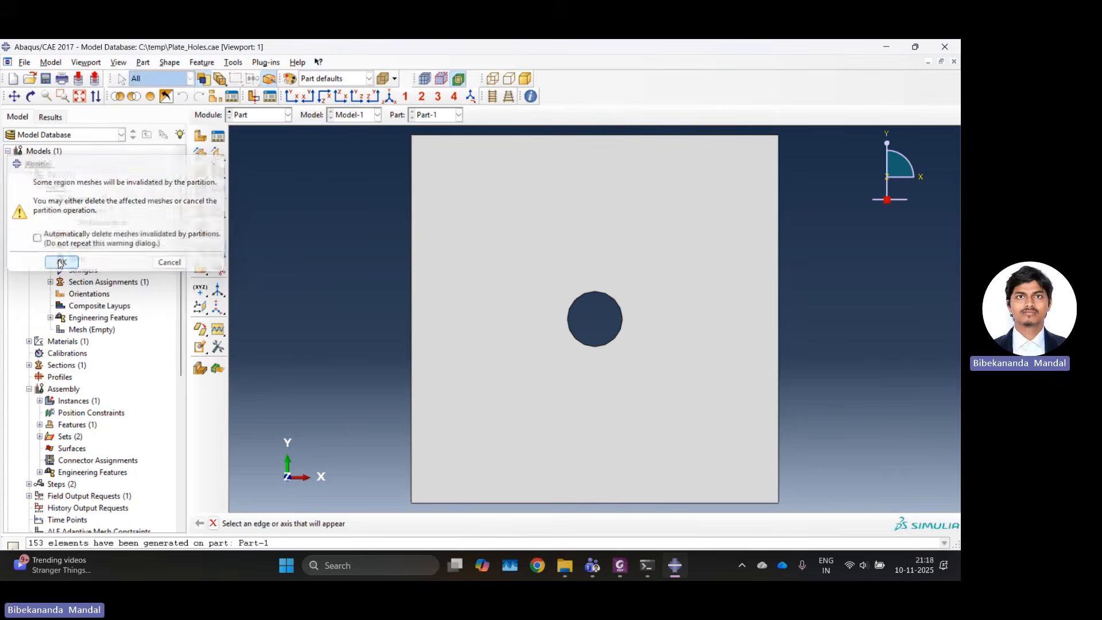
{"action": "left_click", "coordinate": [412, 230]}
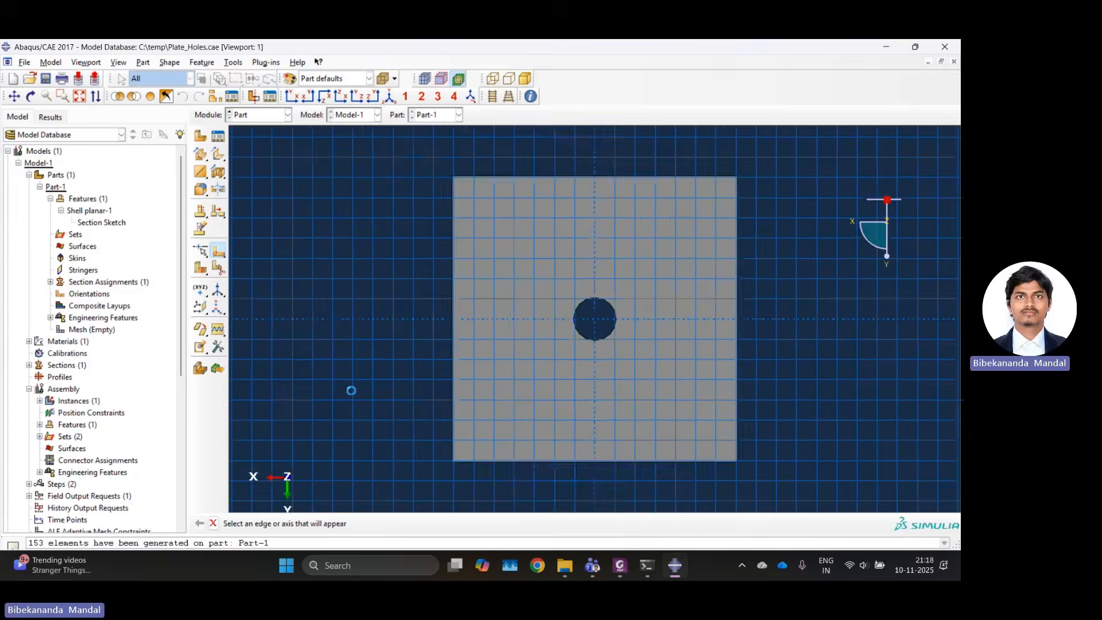
Sketch a horizontal and a vertical centre line across the full plate, both passing through the hole's centre.
{"action": "left_click", "coordinate": [218, 136]}
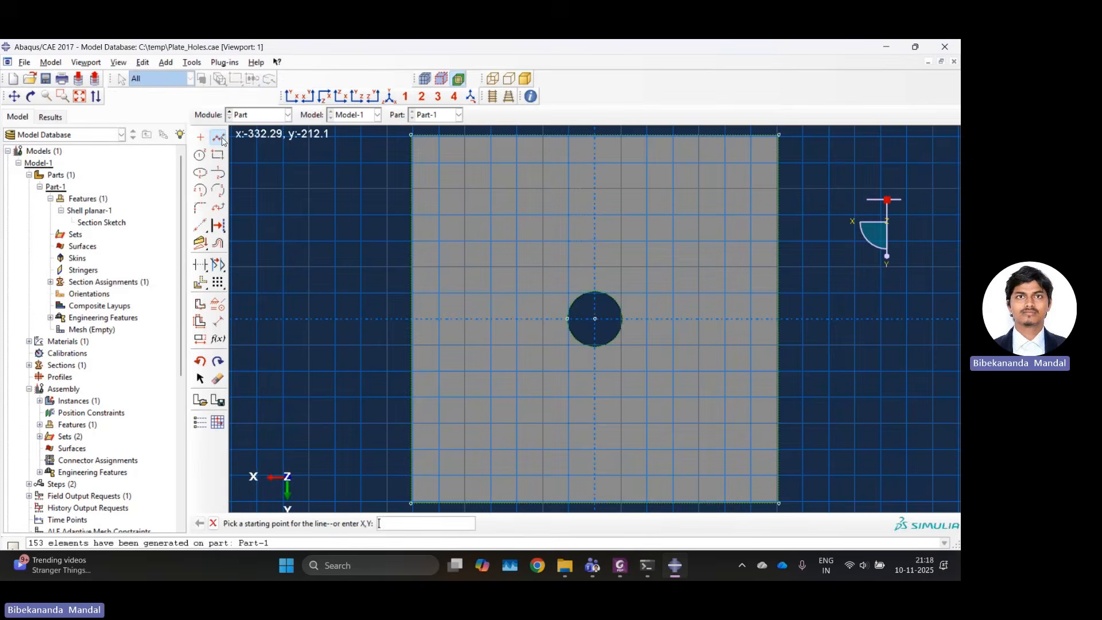
{"action": "left_click", "coordinate": [410, 319]}
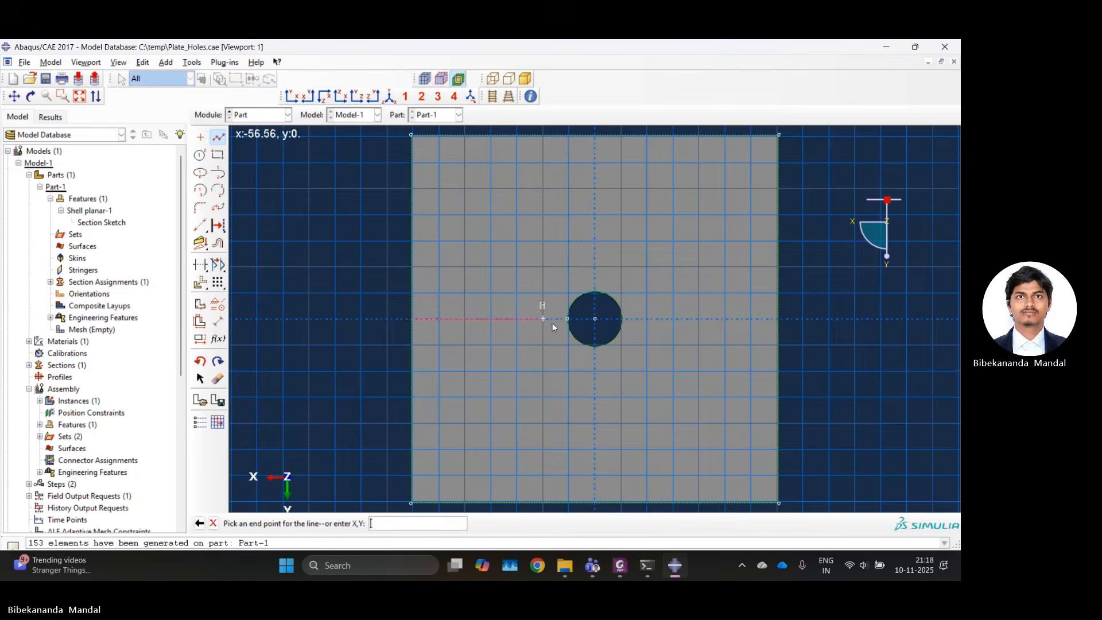
{"action": "left_click", "coordinate": [779, 319]}
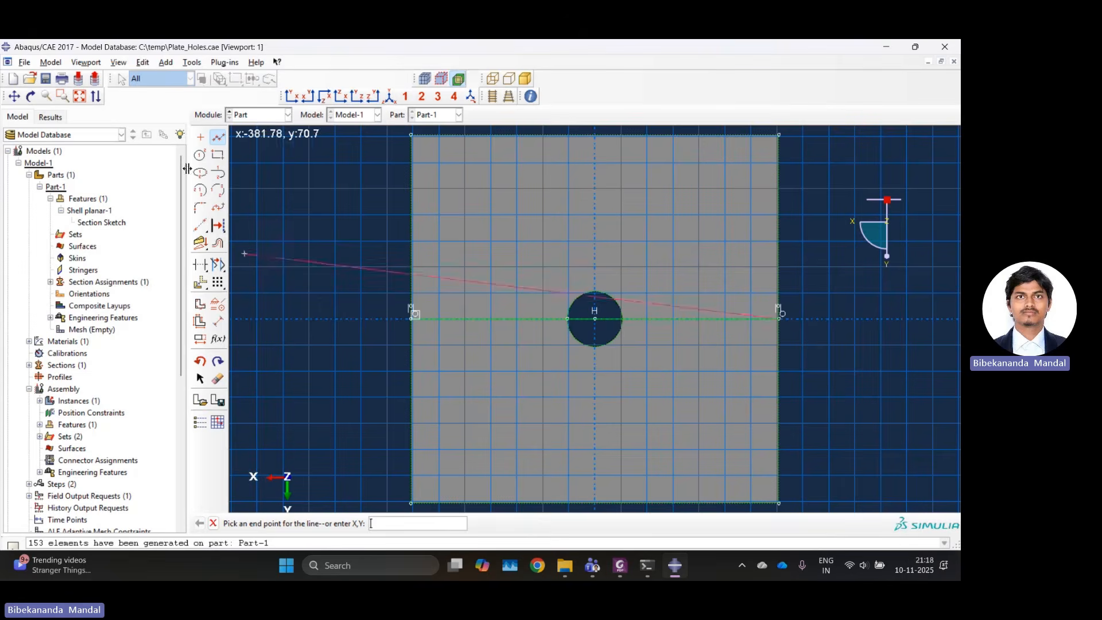
{"action": "left_click", "coordinate": [219, 139]}
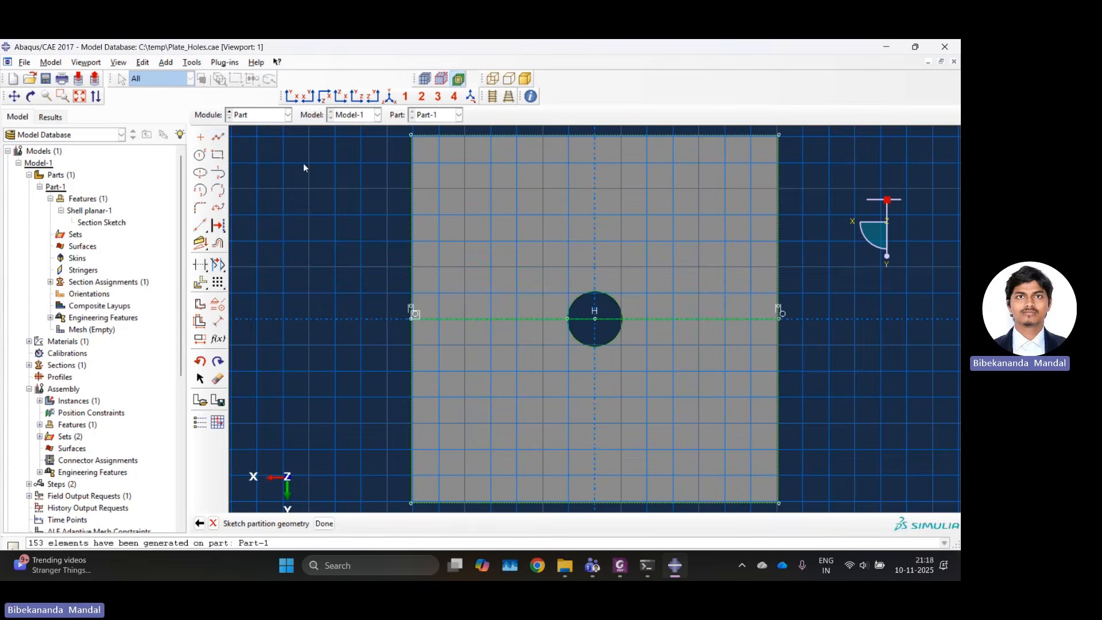
{"action": "left_click", "coordinate": [219, 138]}
{"action": "left_click", "coordinate": [594, 135]}
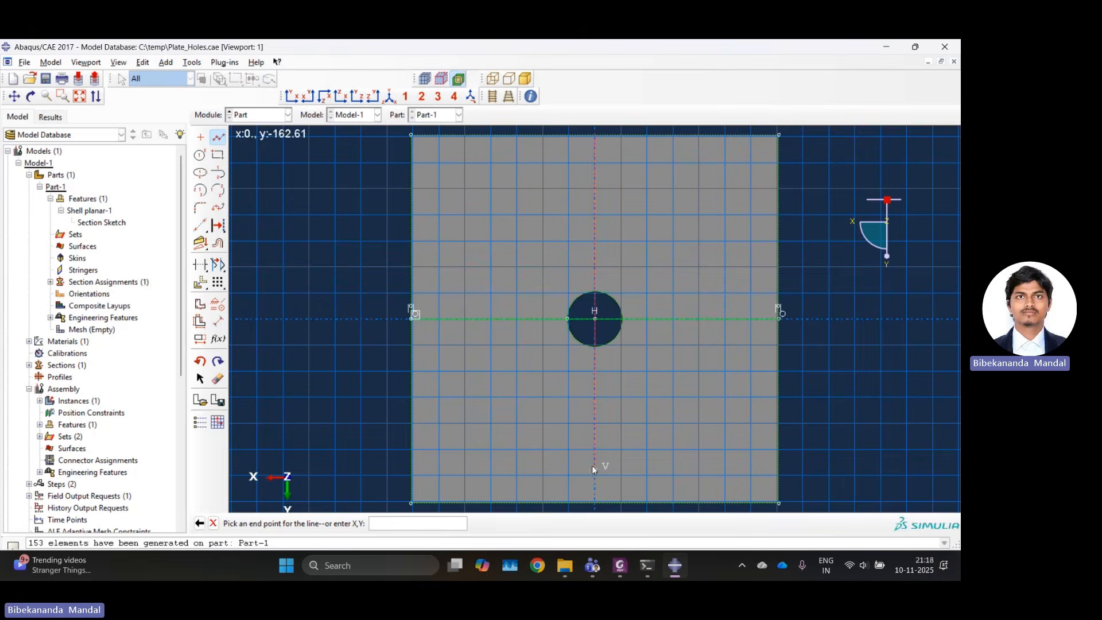
{"action": "left_click", "coordinate": [594, 501]}
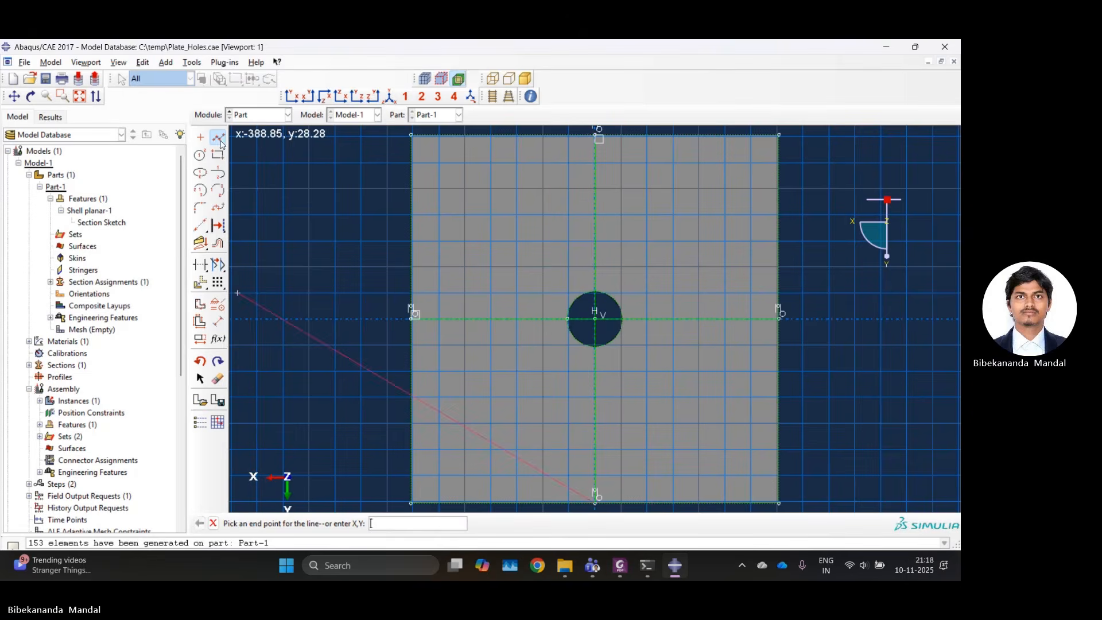
{"action": "left_click", "coordinate": [218, 139]}
Sketch both diagonal lines between opposite corners of the plate.
{"action": "left_click", "coordinate": [218, 139]}
{"action": "left_click", "coordinate": [411, 135]}
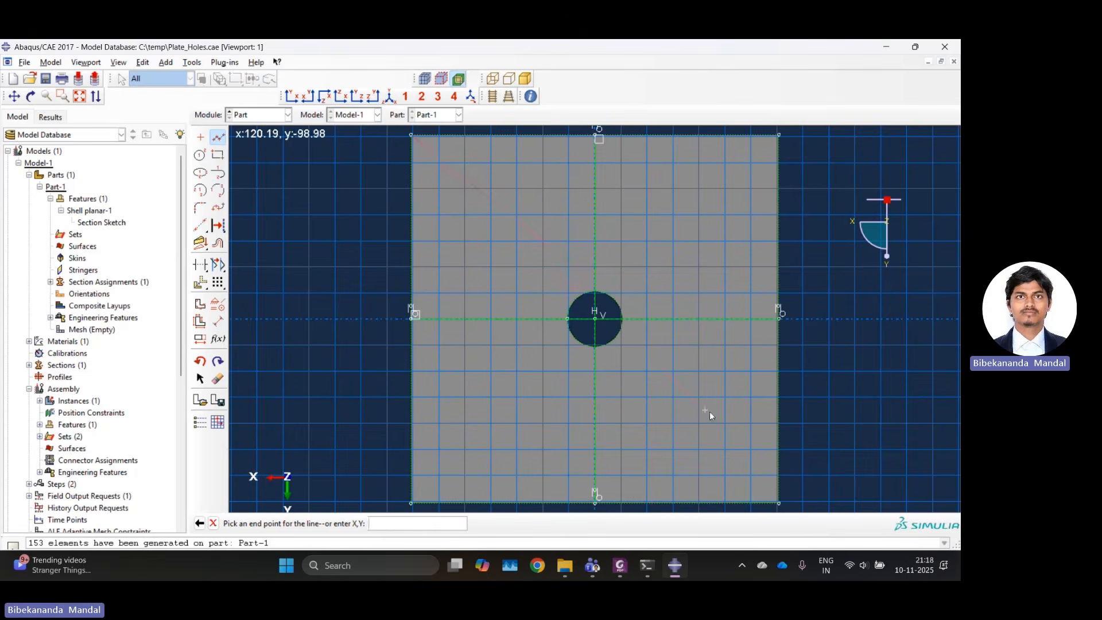
{"action": "left_click", "coordinate": [778, 502]}
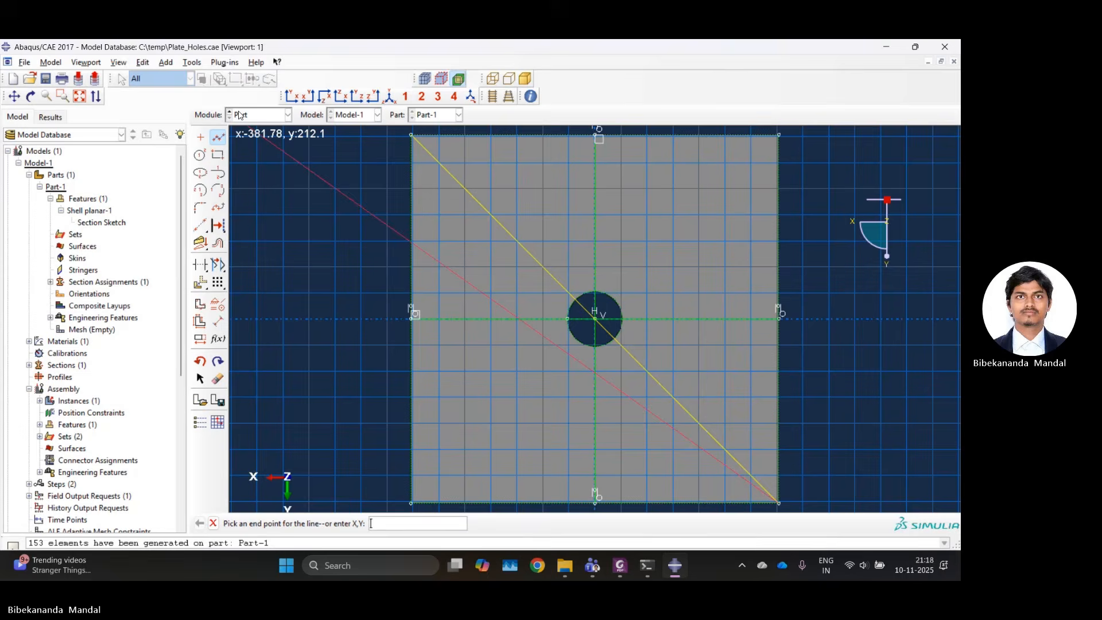
{"action": "left_click", "coordinate": [218, 139]}
{"action": "left_click", "coordinate": [218, 139]}
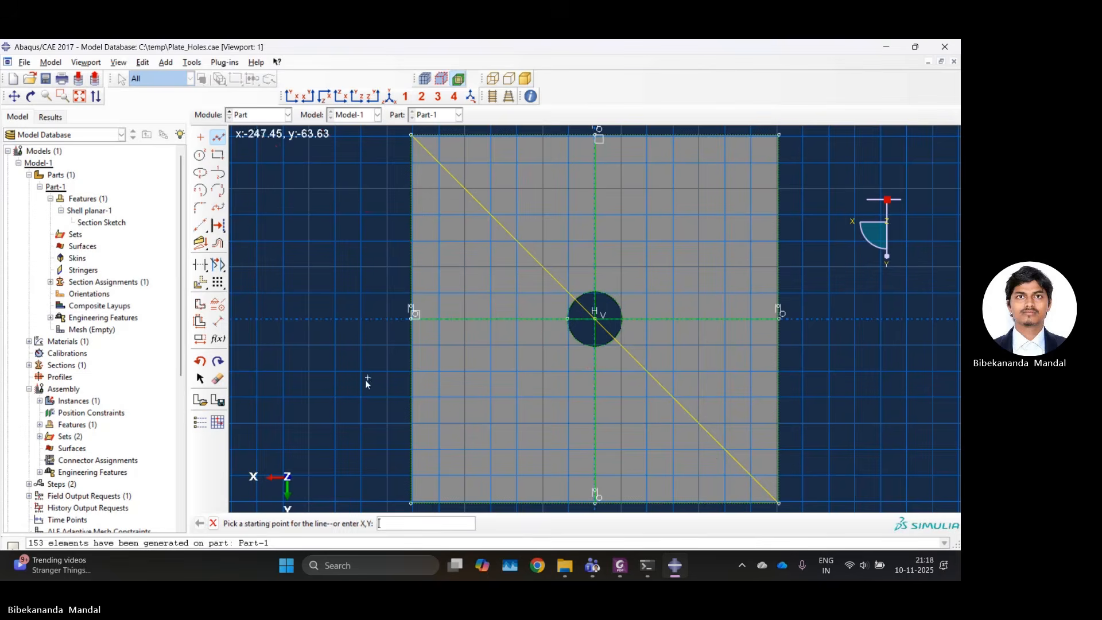
{"action": "left_click", "coordinate": [411, 502]}
{"action": "left_click", "coordinate": [778, 136]}
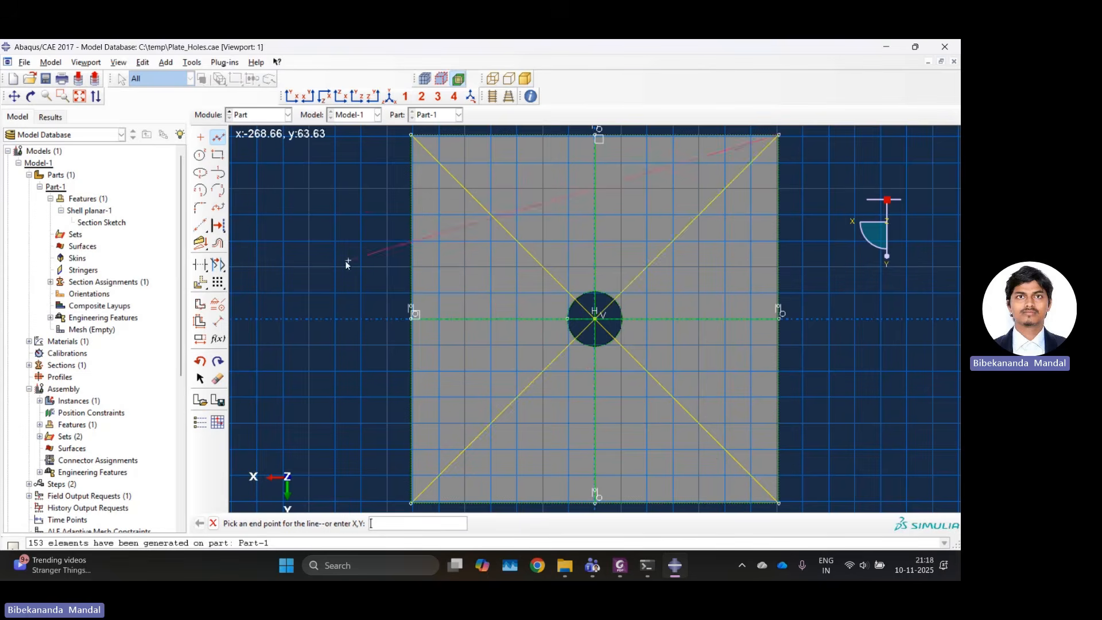
Auto-trim all the line segments that lie inside the circular hole.
{"action": "left_click", "coordinate": [200, 265]}
{"action": "left_click", "coordinate": [579, 319]}
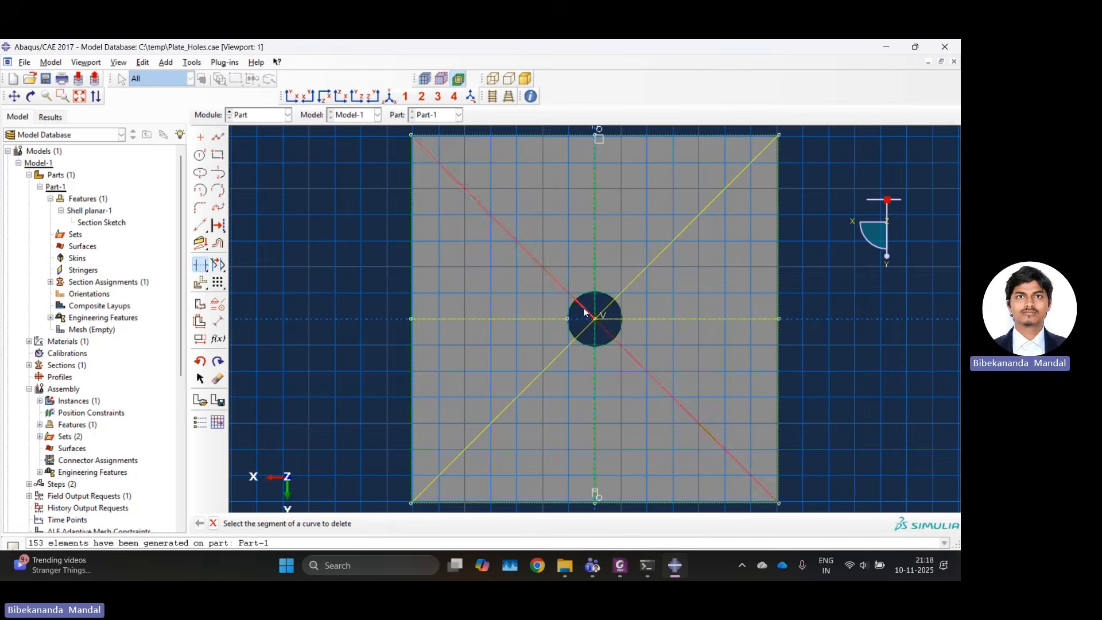
{"action": "left_click", "coordinate": [608, 320]}
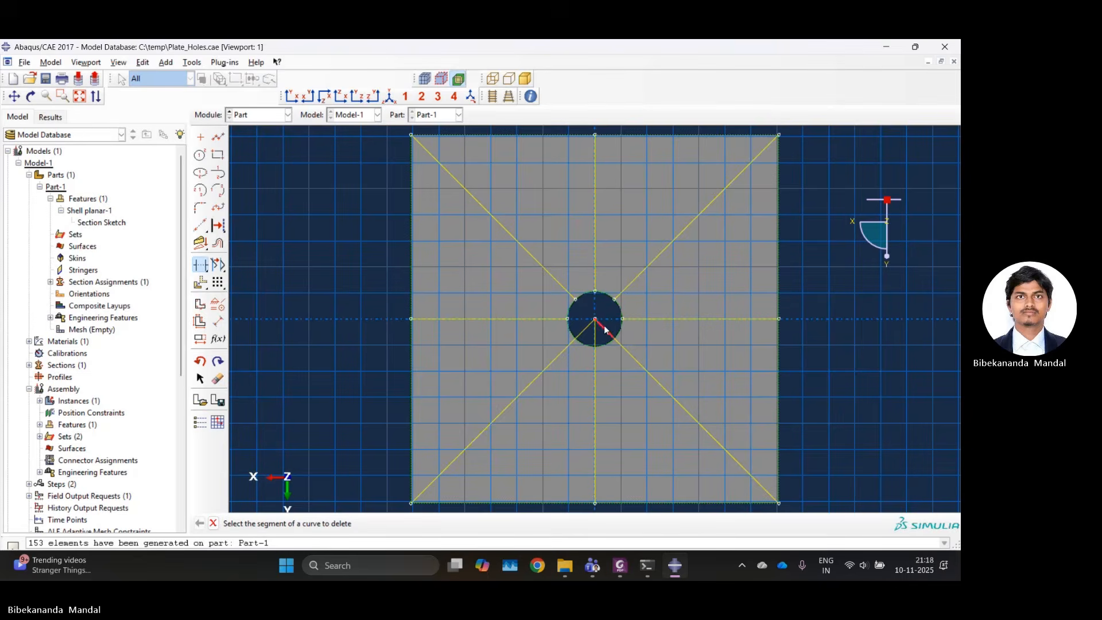
{"action": "left_click", "coordinate": [585, 329]}
{"action": "left_click", "coordinate": [214, 523]}
Finish the partition sketch to divide the plate face along the radial lines, and end the face partition command.
{"action": "left_click", "coordinate": [322, 523]}
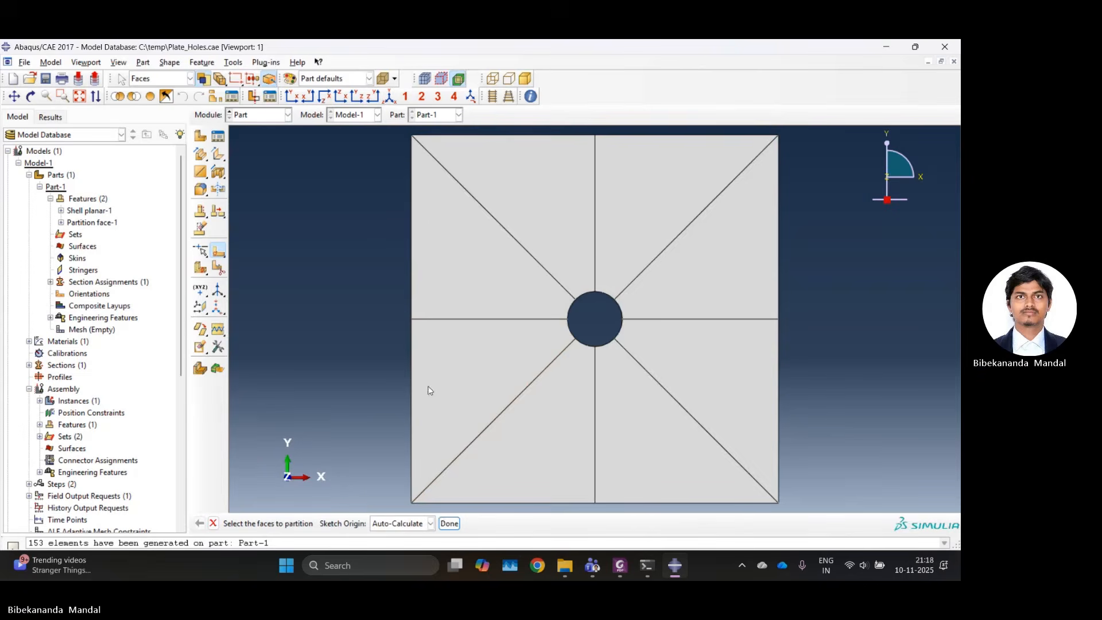
{"action": "left_click", "coordinate": [449, 525]}
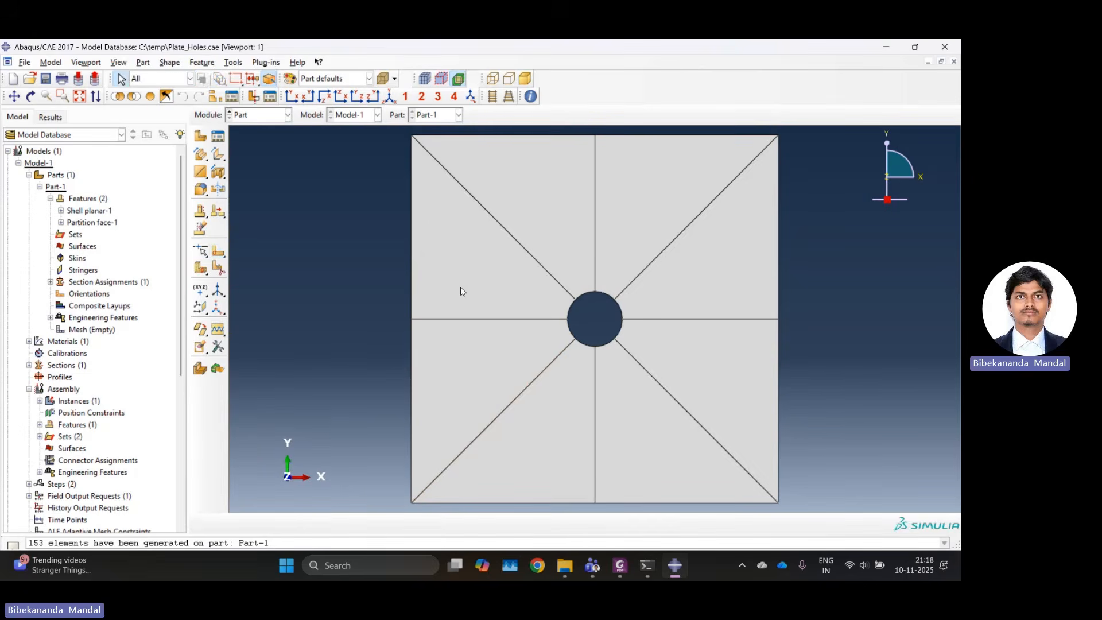
{"action": "scroll", "coordinate": [576, 289], "scroll_direction": "down", "scroll_amount": 2}
{"action": "scroll", "coordinate": [580, 286], "scroll_direction": "up", "scroll_amount": 4}
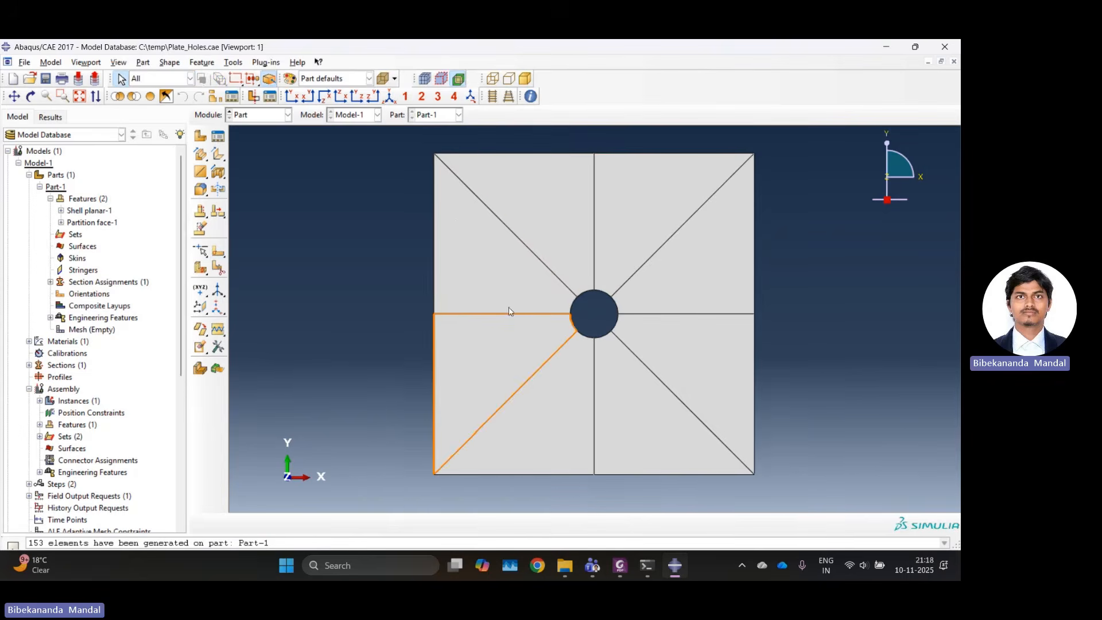
In the Mesh module, select the eight radial partition edges of Part-1 for local edge seeding.
{"action": "left_click", "coordinate": [260, 116]}
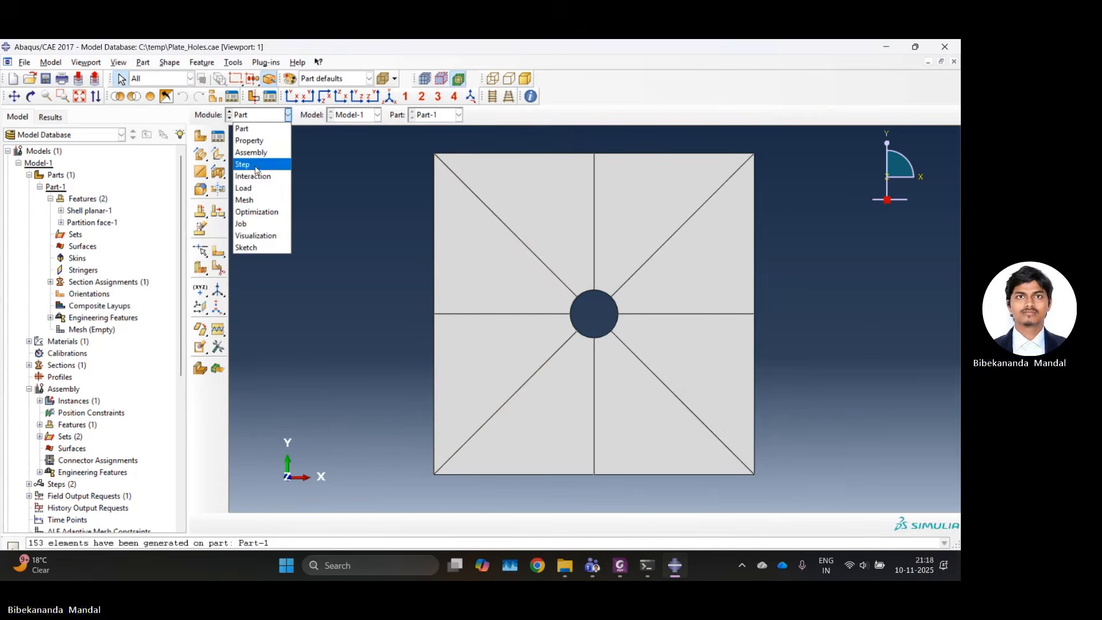
{"action": "left_click", "coordinate": [264, 199]}
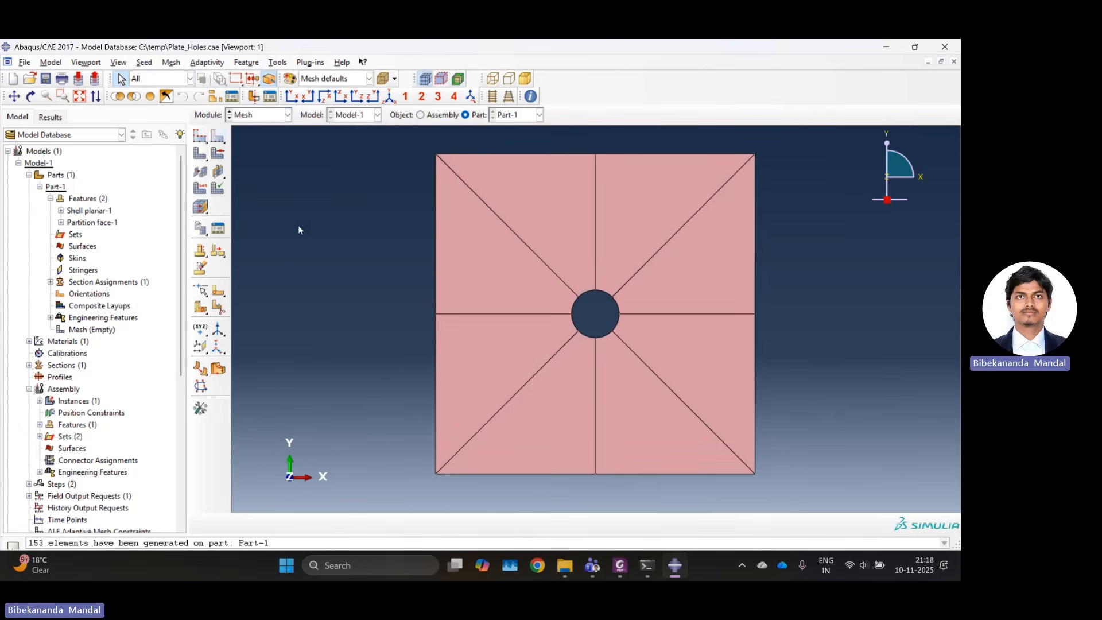
{"action": "left_click", "coordinate": [214, 138]}
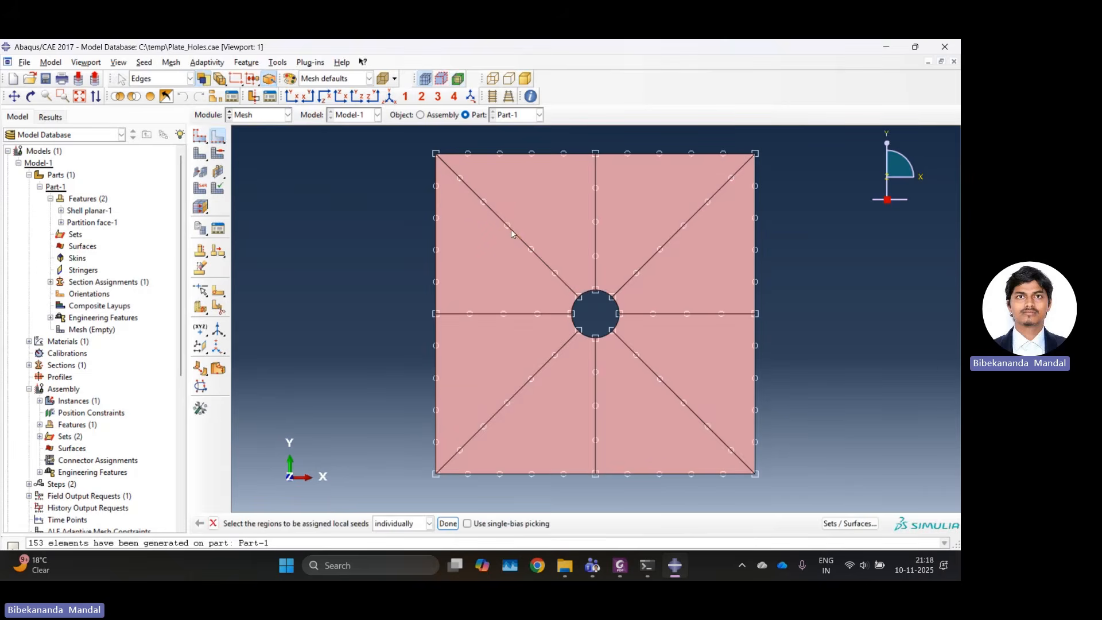
{"action": "left_click", "coordinate": [596, 236], "text": "shift"}
{"action": "left_click_drag", "start_coordinate": [501, 253], "coordinate": [648, 363]}
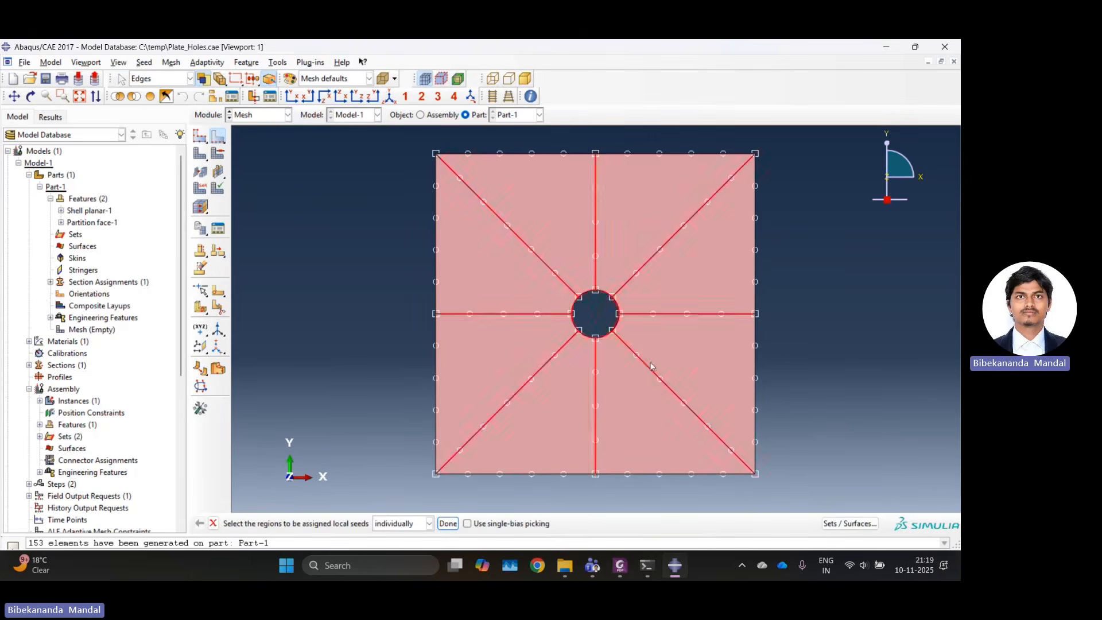
{"action": "left_click", "coordinate": [506, 262]}
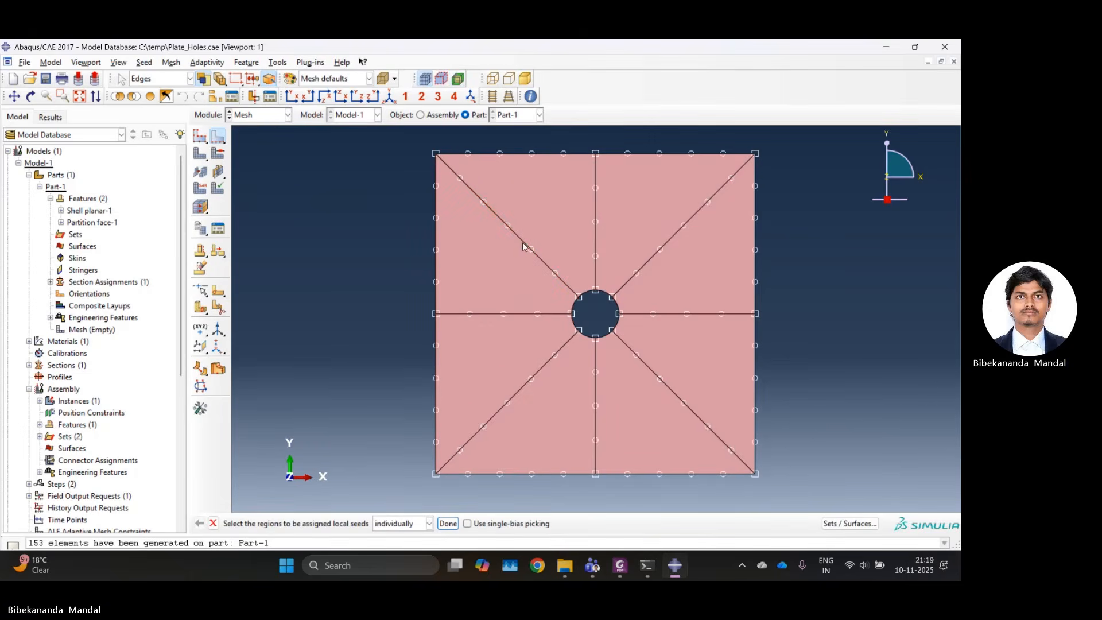
{"action": "left_click", "coordinate": [594, 235], "text": "shift"}
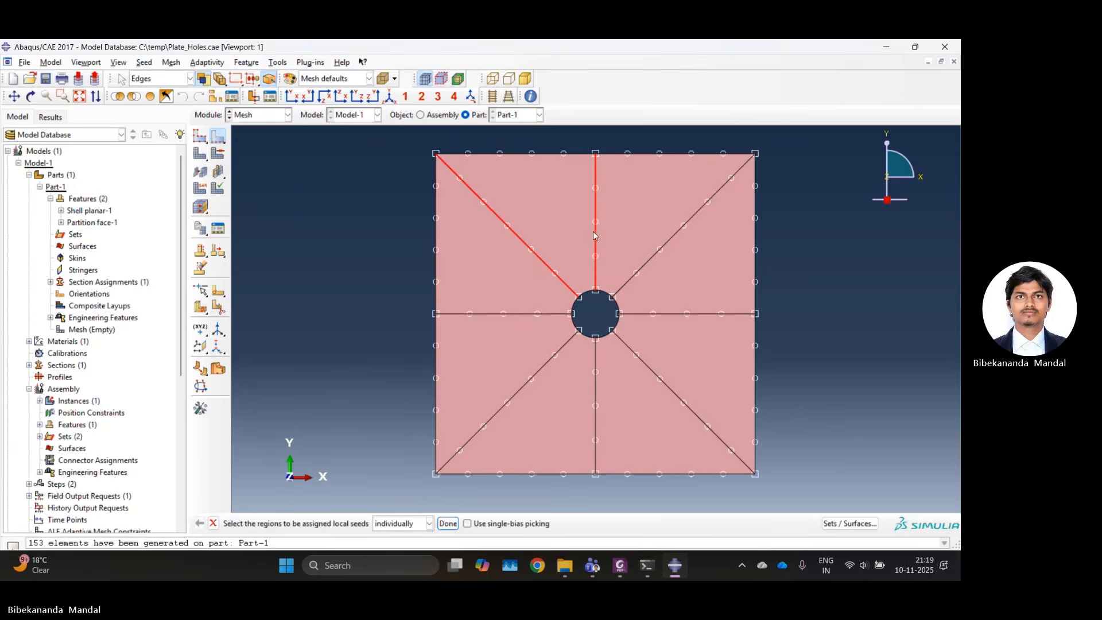
{"action": "left_click", "coordinate": [647, 261], "text": "shift"}
{"action": "left_click", "coordinate": [656, 314], "text": "shift"}
{"action": "left_click", "coordinate": [632, 351], "text": "shift"}
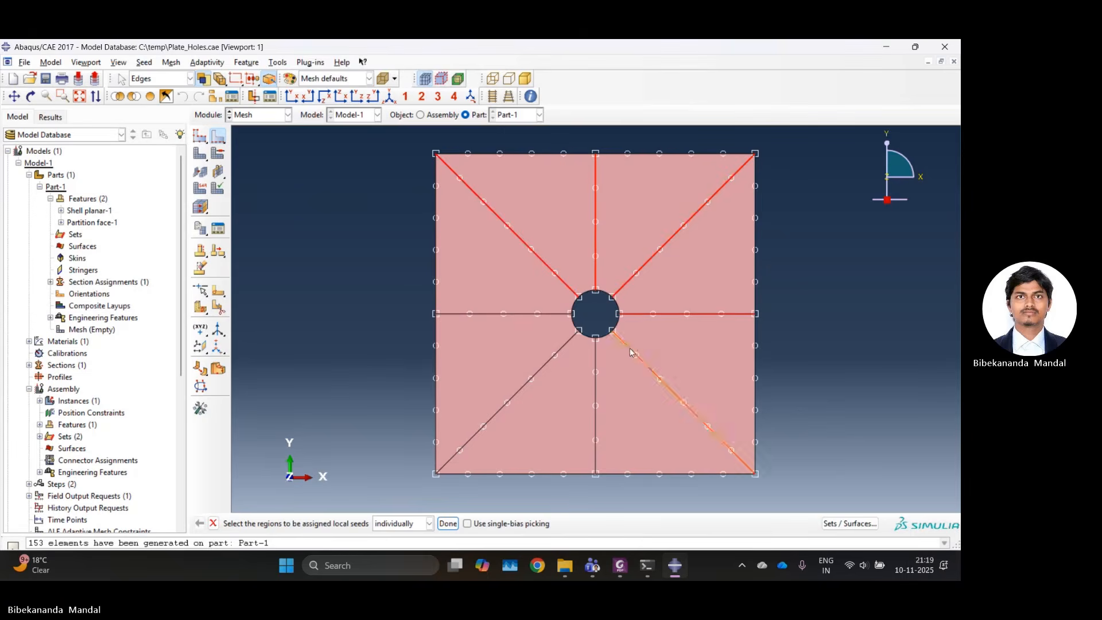
{"action": "left_click", "coordinate": [595, 363], "text": "shift"}
{"action": "left_click", "coordinate": [553, 354], "text": "shift"}
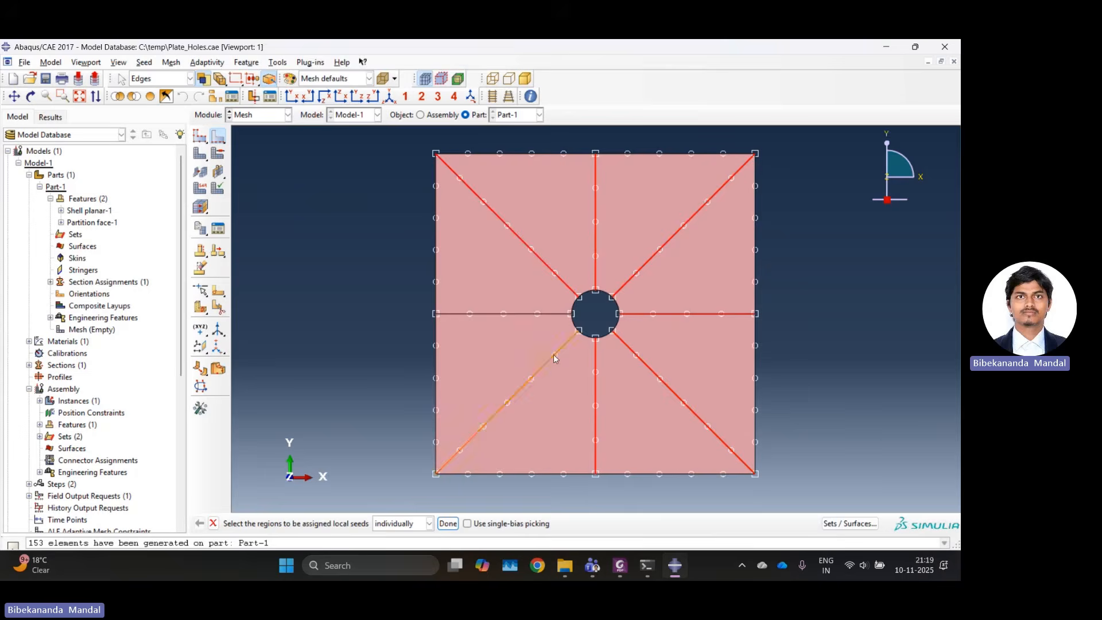
{"action": "left_click", "coordinate": [546, 313], "text": "shift"}
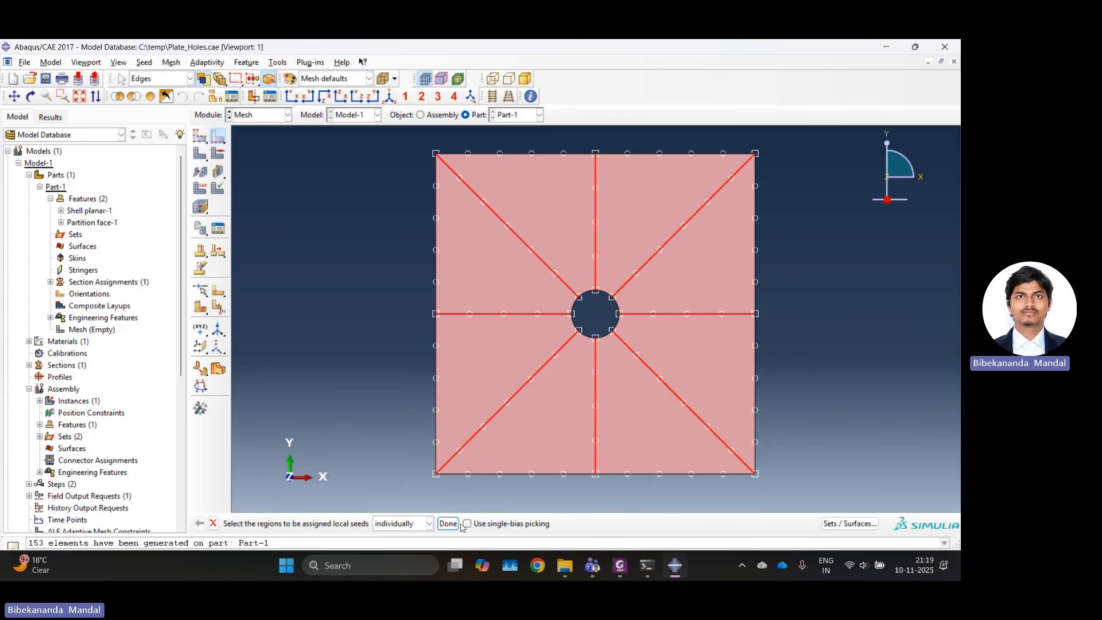
{"action": "left_click", "coordinate": [448, 523]}
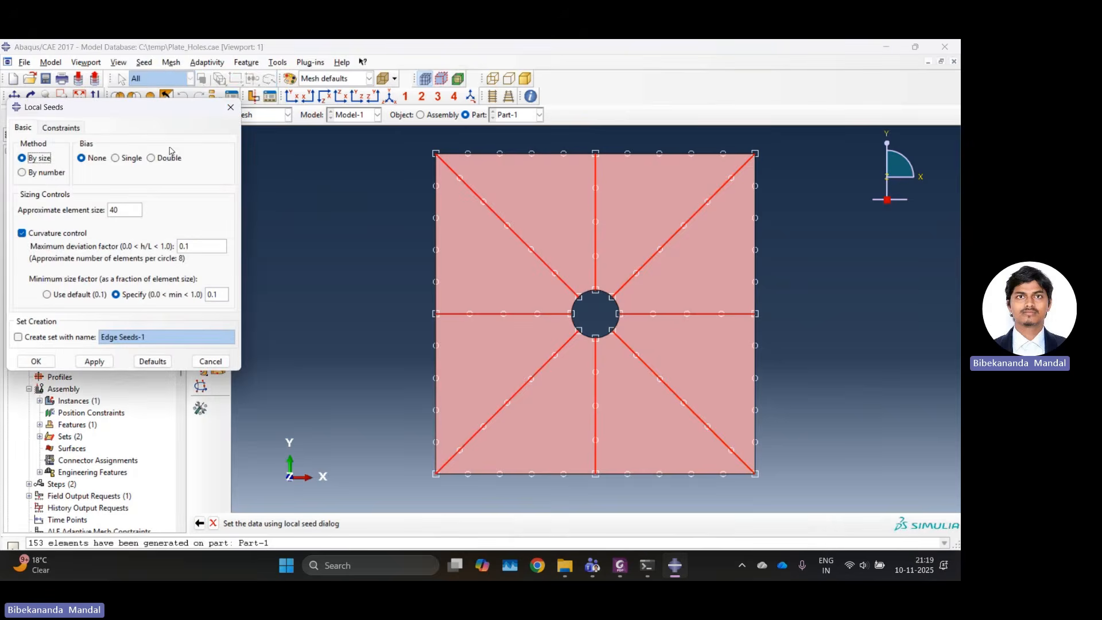
Seed the radial edges by size with single bias, minimum 8 and maximum 40, flipping the outward-pointing edges so all point toward the hole.
{"action": "left_click_drag", "start_coordinate": [145, 112], "coordinate": [288, 205]}
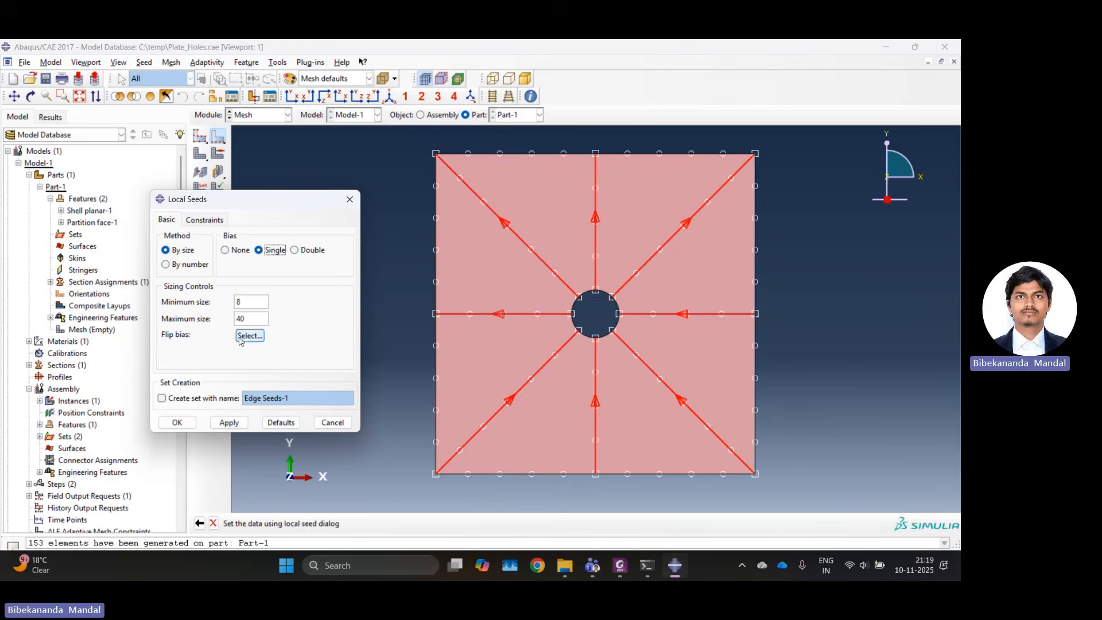
{"action": "left_click", "coordinate": [250, 335]}
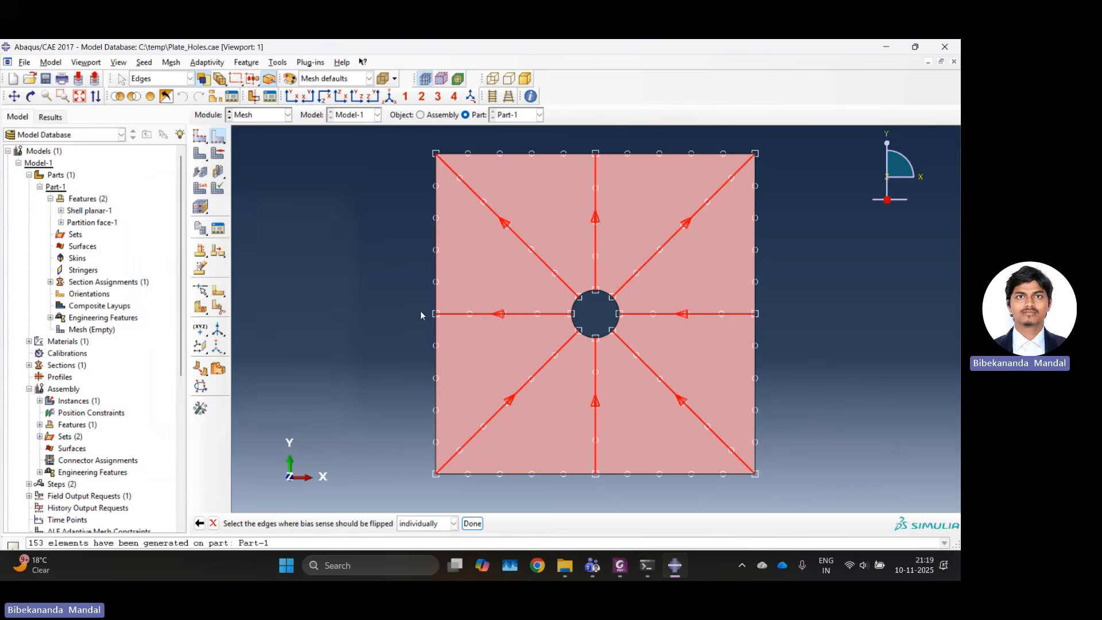
{"action": "left_click", "coordinate": [490, 313]}
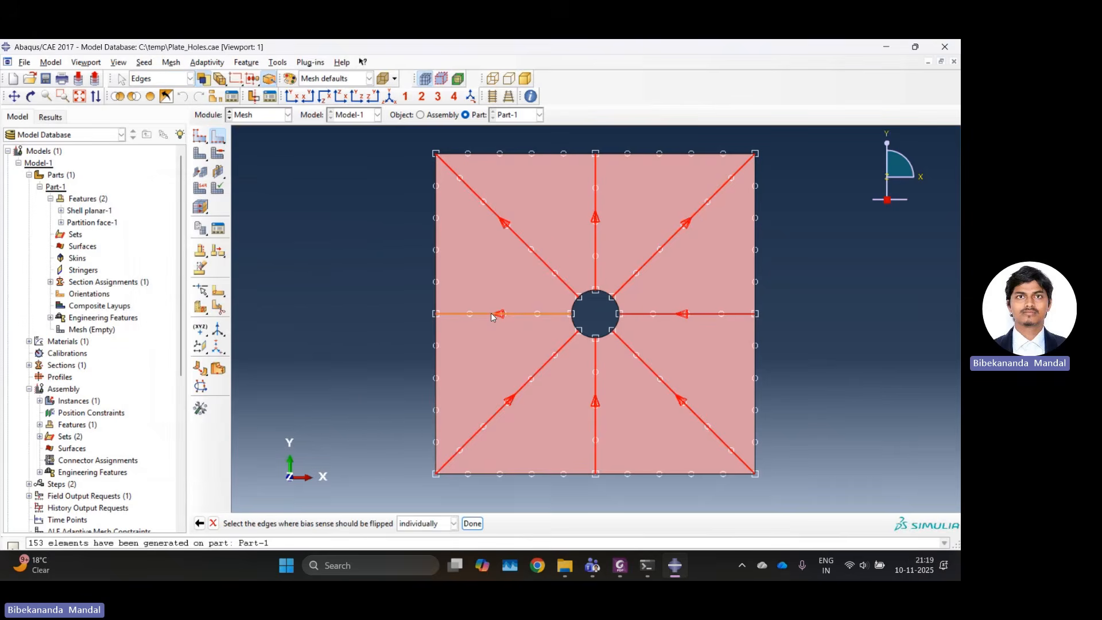
{"action": "left_click", "coordinate": [541, 259]}
{"action": "left_click", "coordinate": [596, 243]}
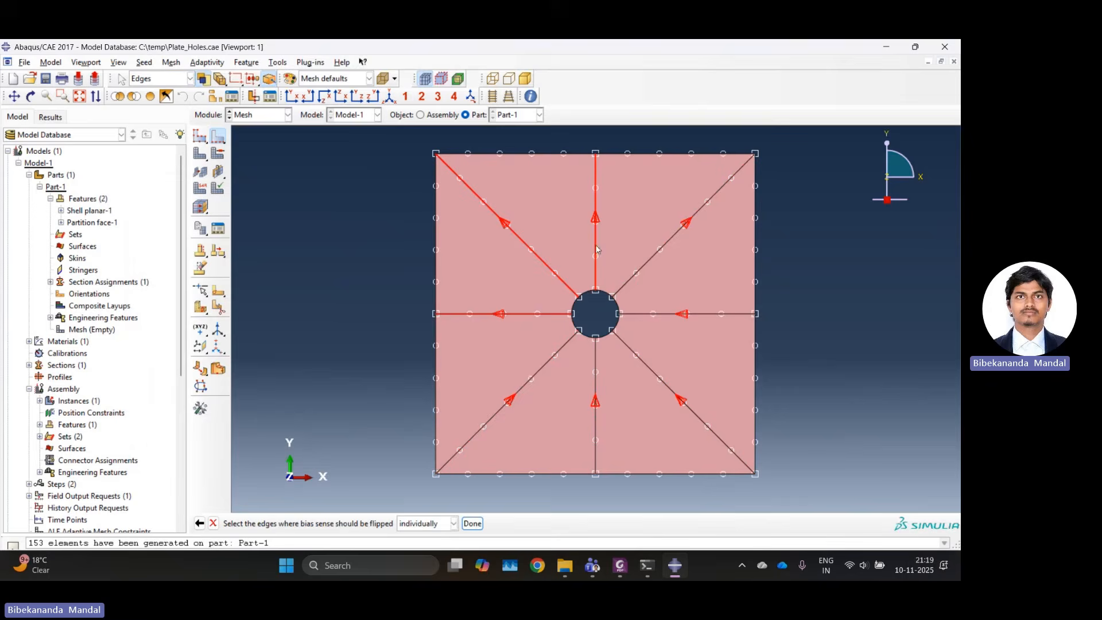
{"action": "left_click", "coordinate": [642, 270]}
{"action": "left_click", "coordinate": [648, 260]}
{"action": "left_click", "coordinate": [473, 523]}
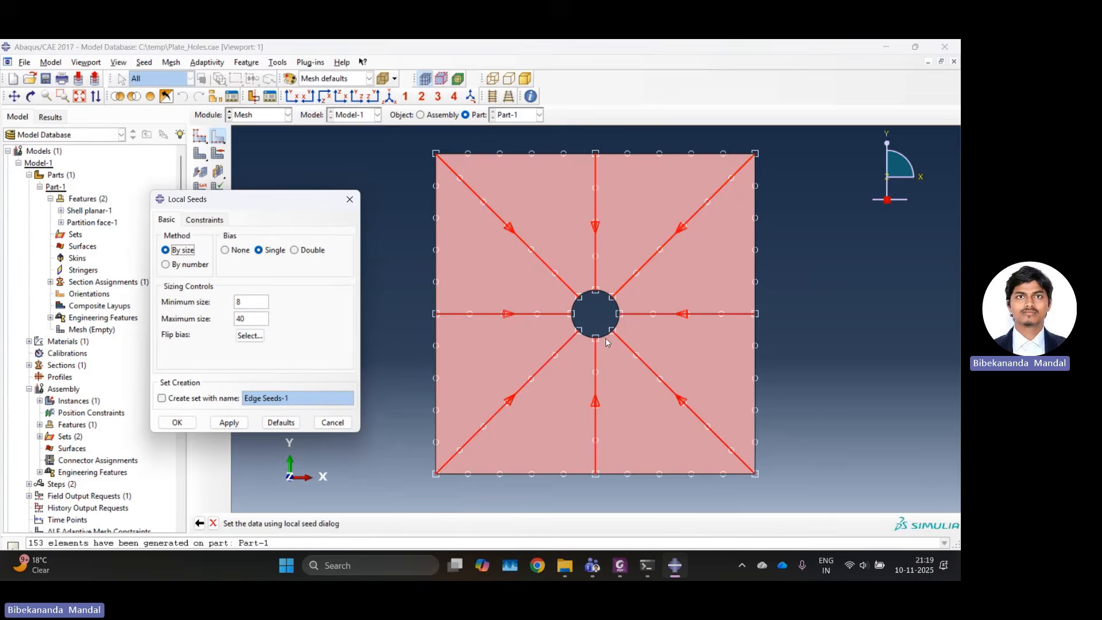
{"action": "left_click", "coordinate": [187, 426]}
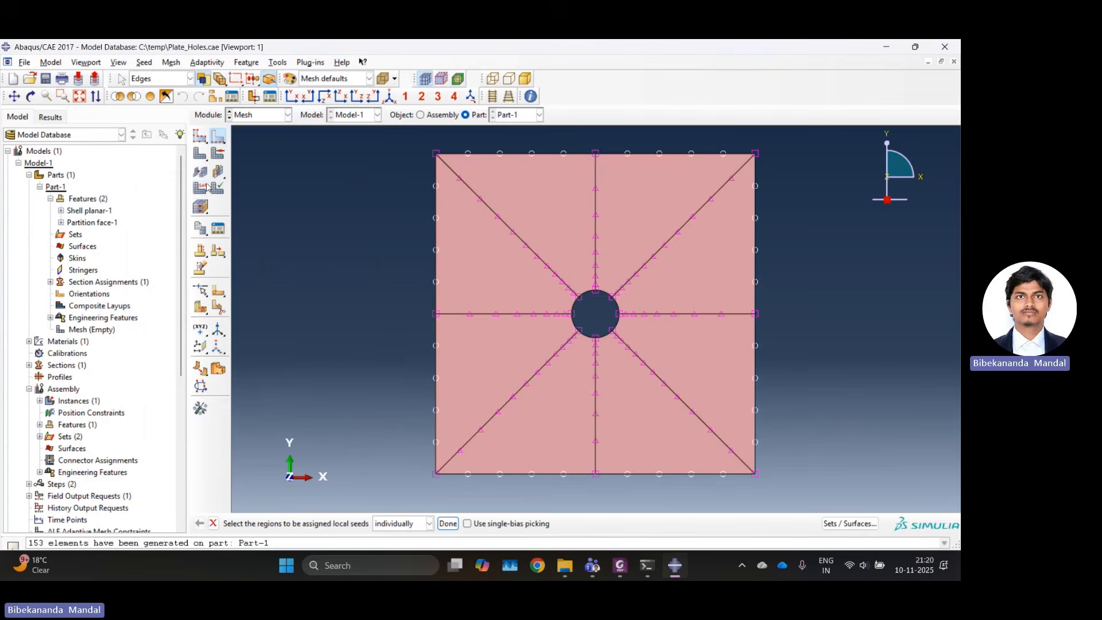
Assign the Sweep technique with quad-dominated elements to all plate faces and mesh the part.
{"action": "left_click", "coordinate": [219, 155]}
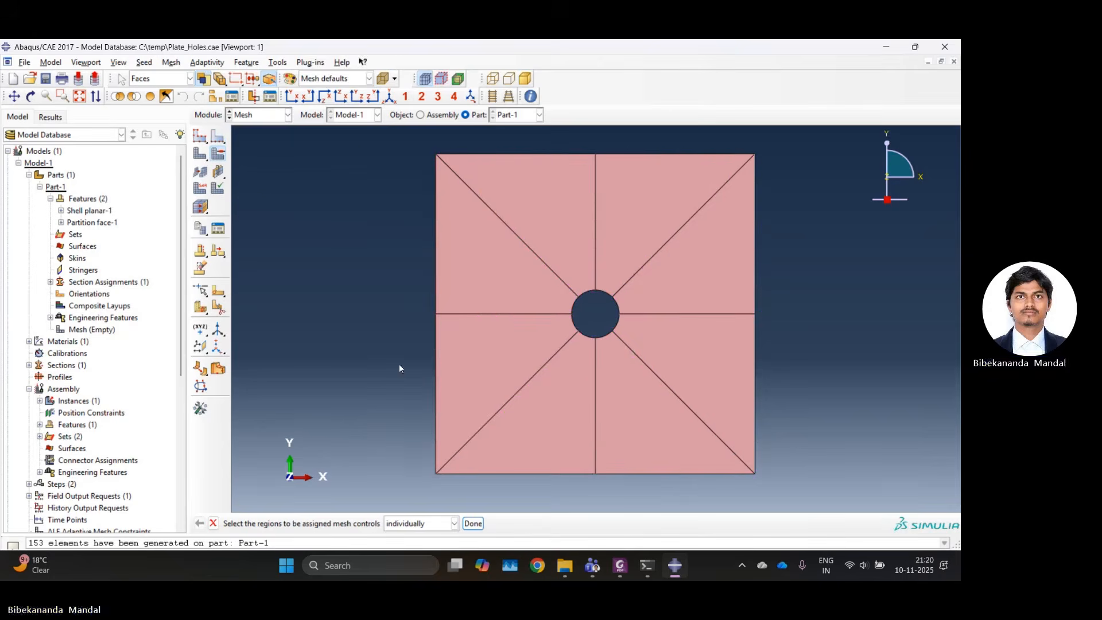
{"action": "left_click_drag", "start_coordinate": [389, 152], "coordinate": [788, 454]}
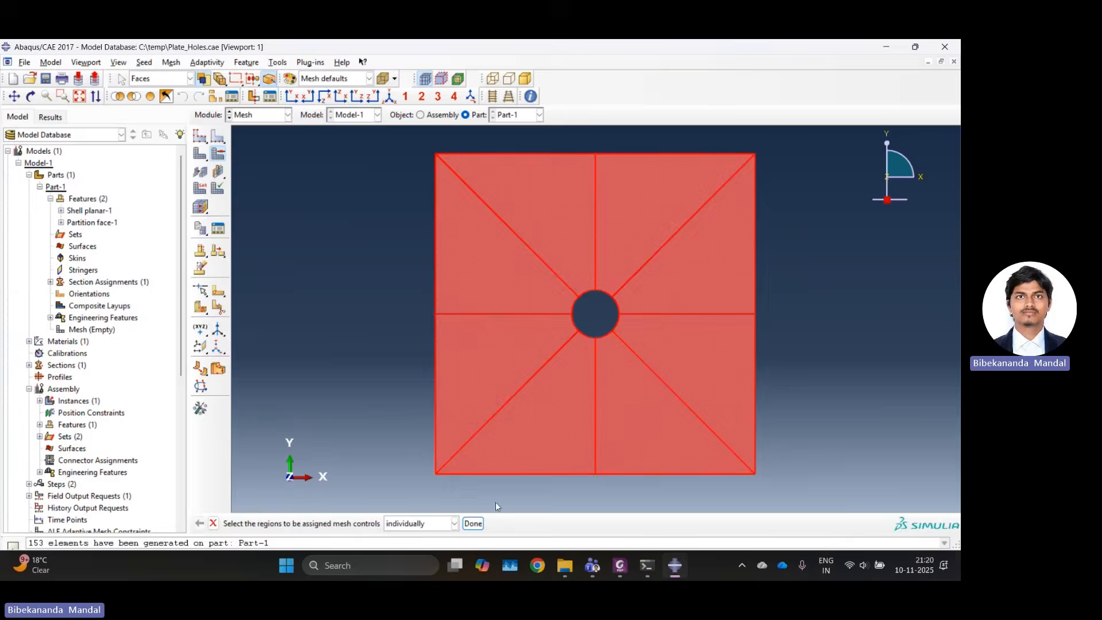
{"action": "left_click", "coordinate": [474, 524]}
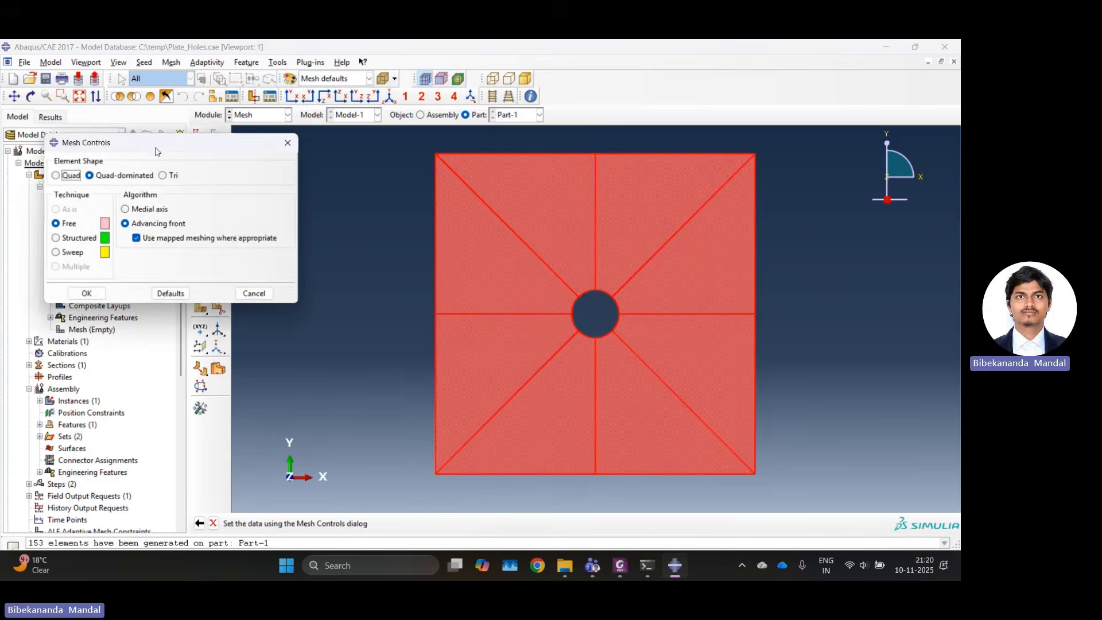
{"action": "left_click", "coordinate": [210, 291]}
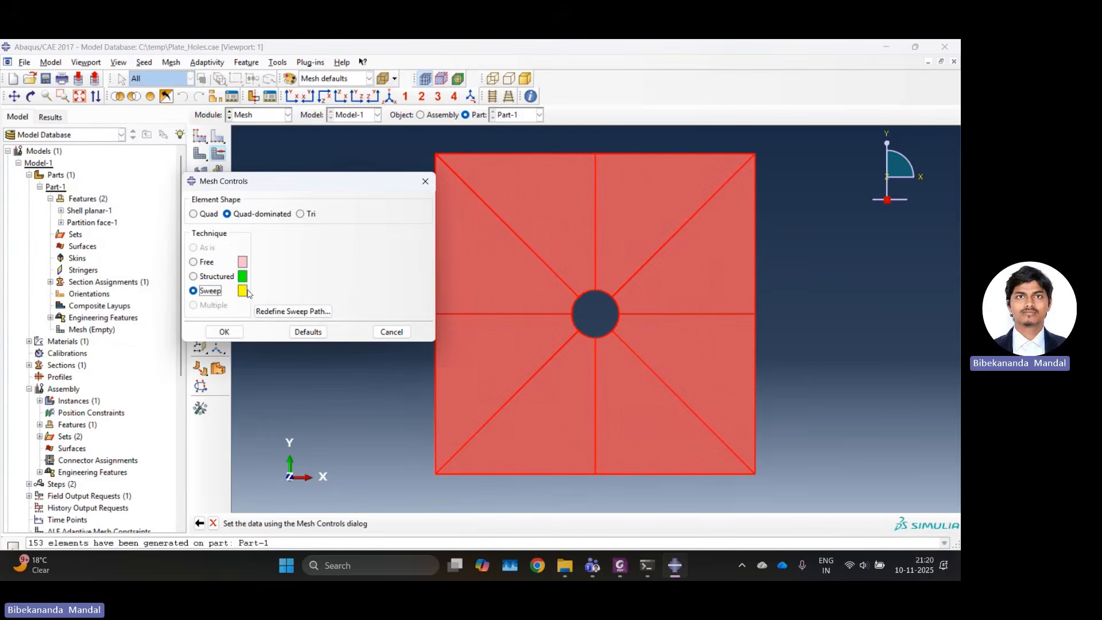
{"action": "left_click", "coordinate": [230, 333]}
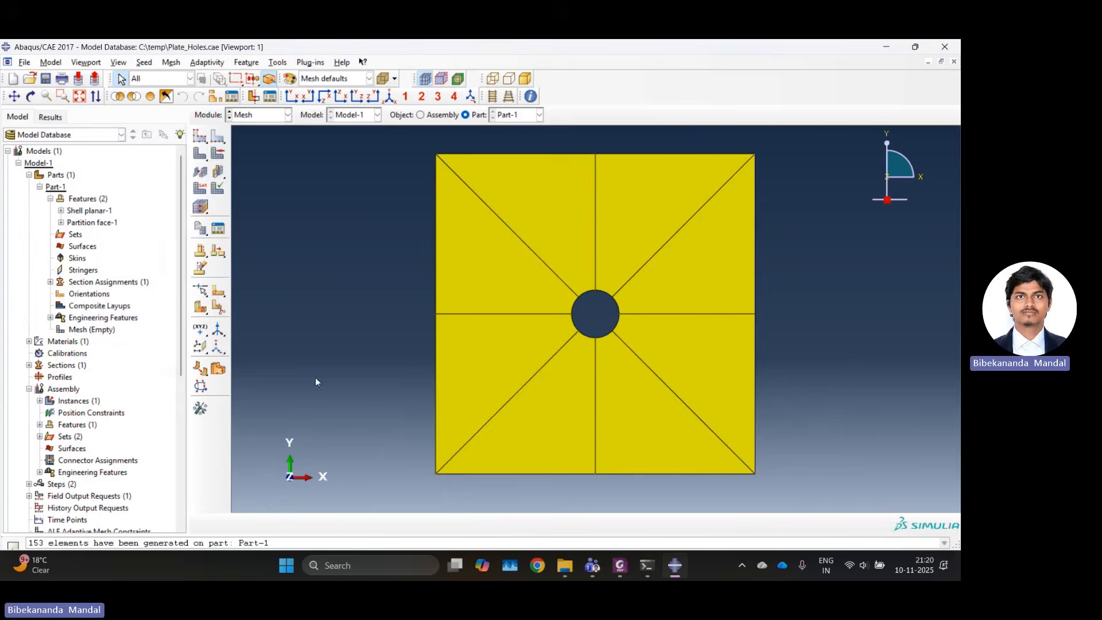
{"action": "left_click", "coordinate": [202, 159]}
{"action": "left_click", "coordinate": [320, 525]}
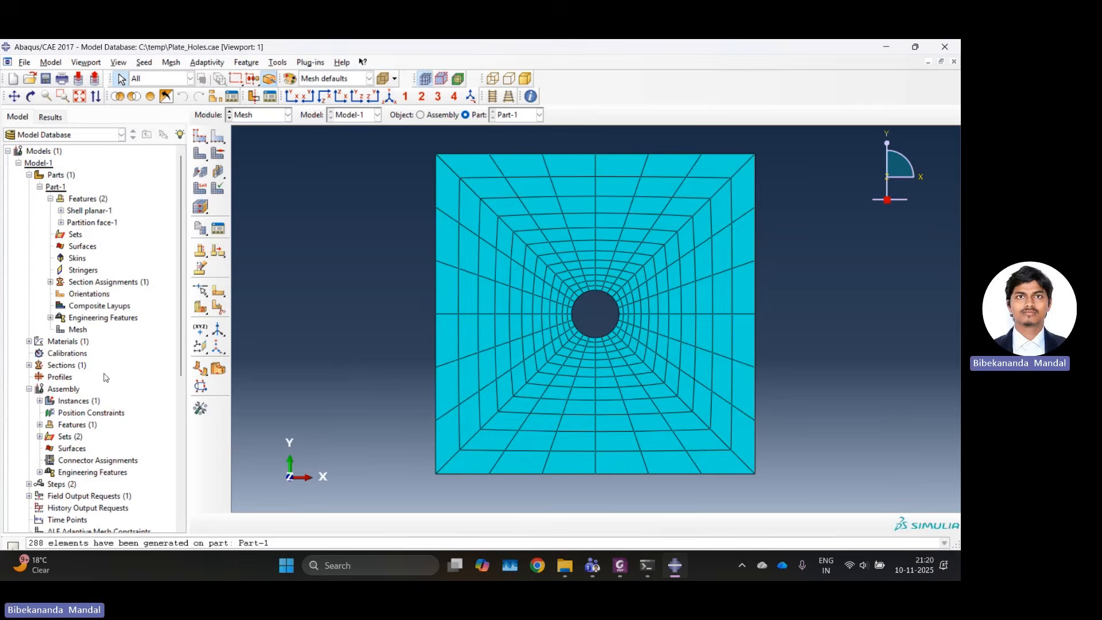
Reselect the plate's upper-left corner mesh node for the Load_node assembly set, working in the Mesh module at assembly level.
{"action": "left_click", "coordinate": [288, 115]}
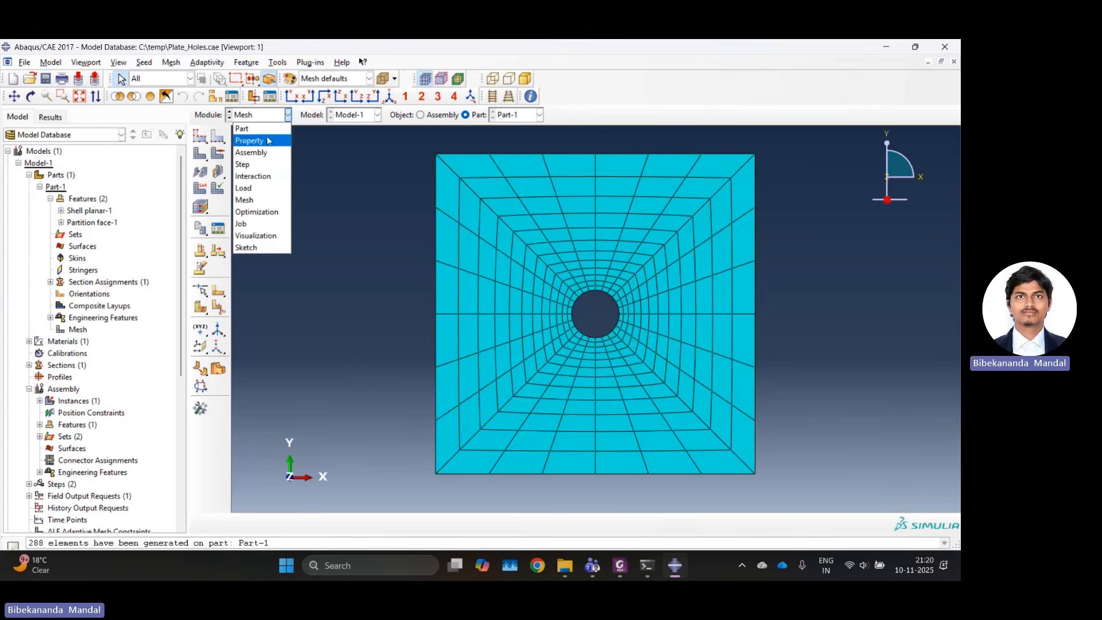
{"action": "left_click", "coordinate": [246, 188]}
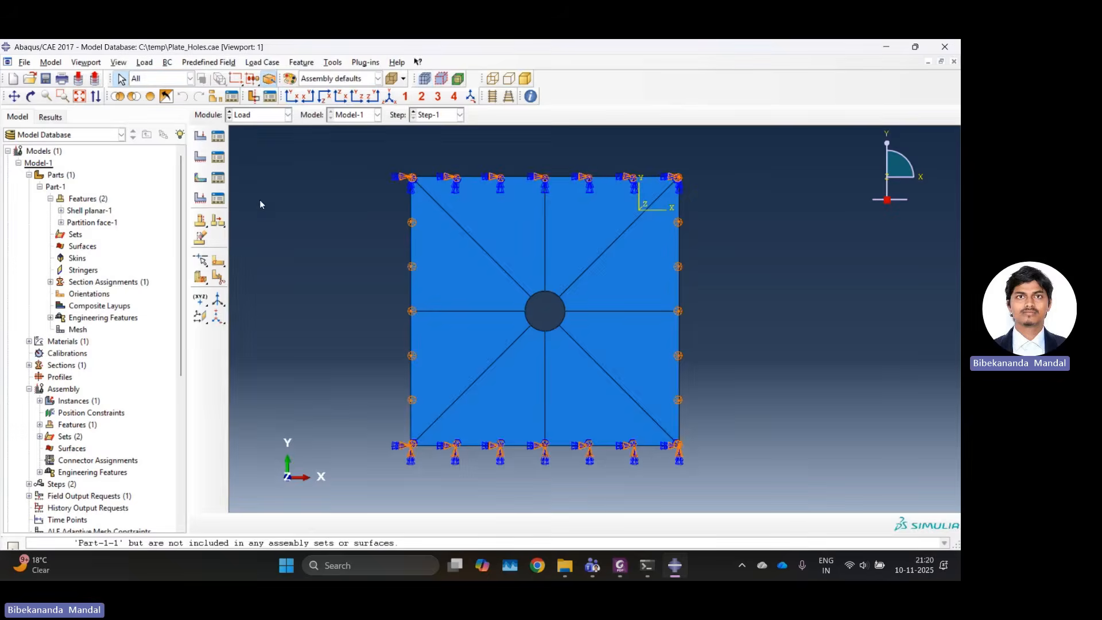
{"action": "left_click", "coordinate": [258, 115]}
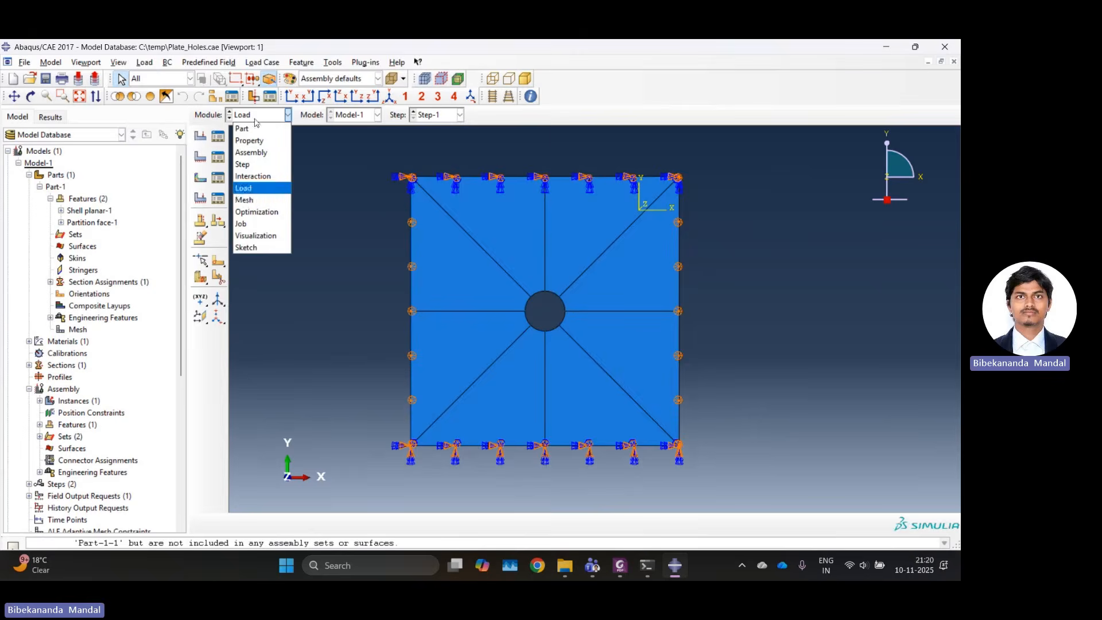
{"action": "left_click", "coordinate": [243, 200]}
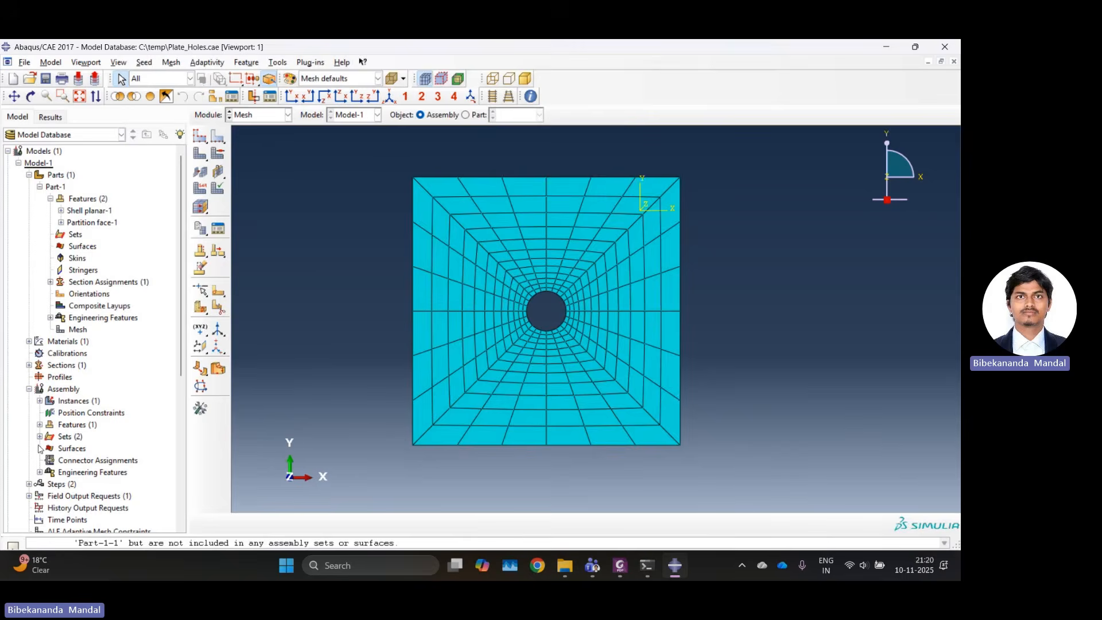
{"action": "left_click", "coordinate": [40, 437]}
{"action": "scroll", "coordinate": [69, 451], "scroll_direction": "down", "scroll_amount": 2}
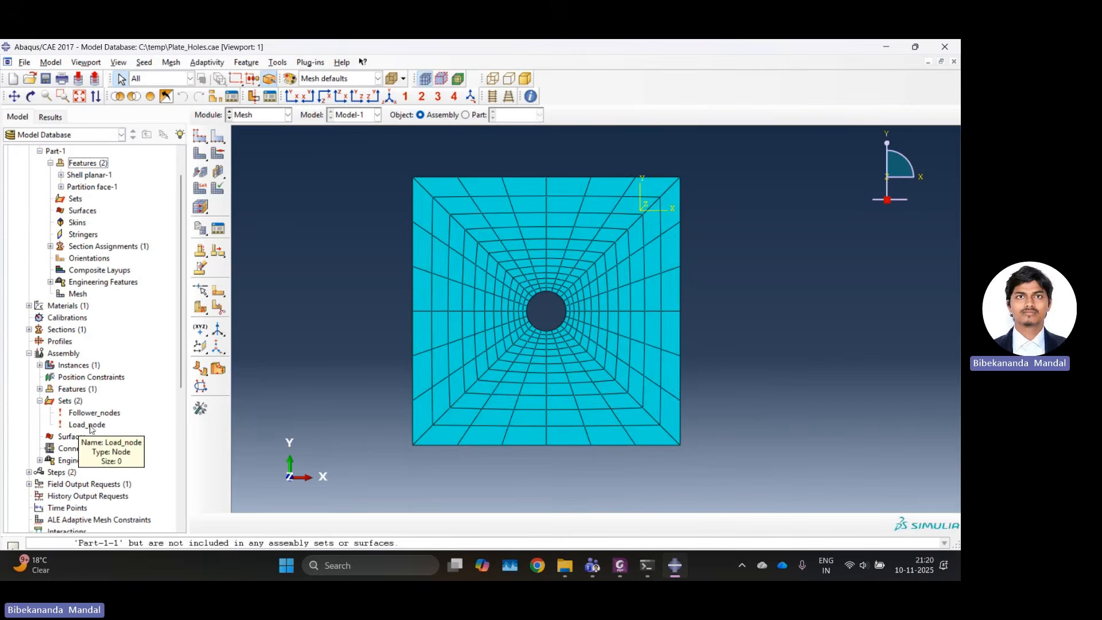
{"action": "double_click", "coordinate": [90, 428]}
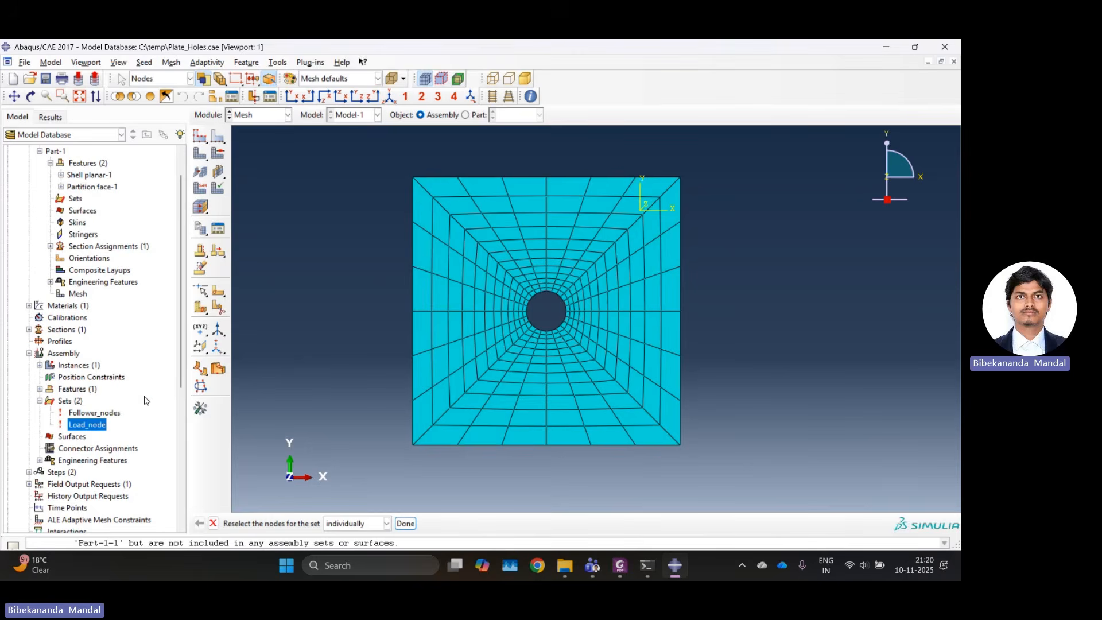
{"action": "left_click", "coordinate": [413, 177]}
{"action": "left_click", "coordinate": [405, 522]}
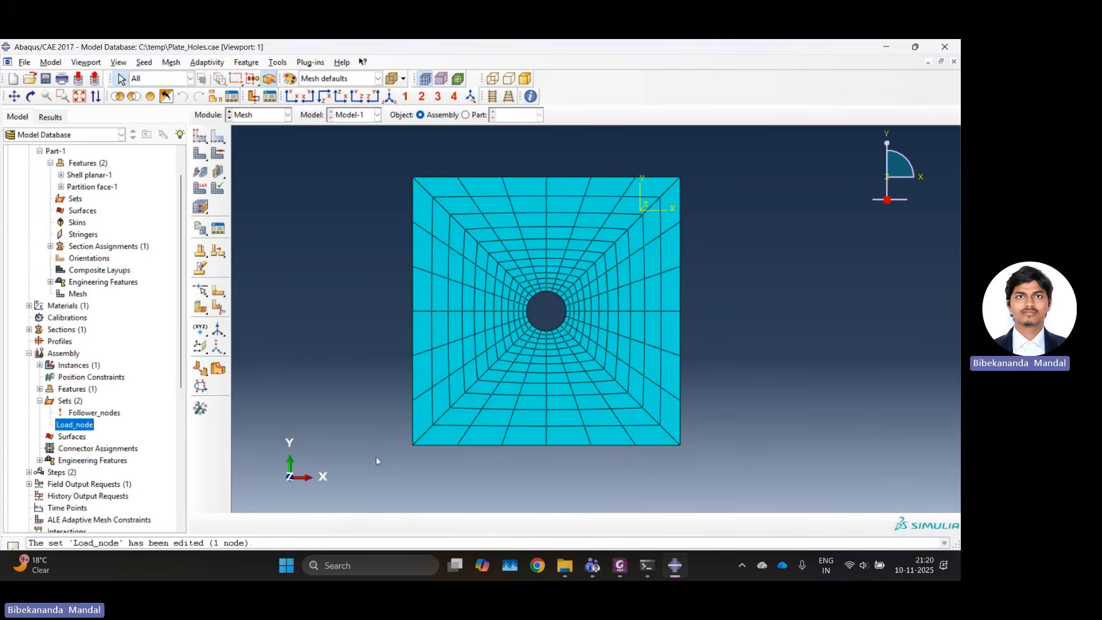
Reselect the mesh nodes along the plate's upper edge, excluding the upper-left corner node, for the Follower_nodes set.
{"action": "double_click", "coordinate": [94, 412]}
{"action": "left_click_drag", "start_coordinate": [448, 168], "coordinate": [695, 181]}
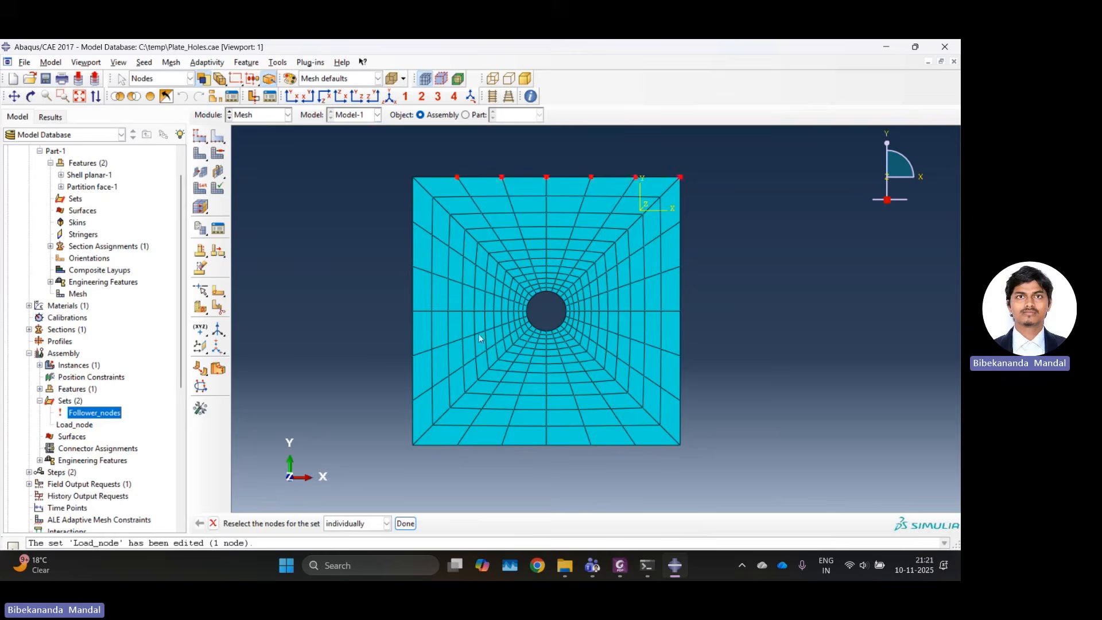
{"action": "left_click", "coordinate": [405, 523]}
Check the load applied at the plate's upper-left corner in the Load module and look over the load list.
{"action": "left_click", "coordinate": [244, 117]}
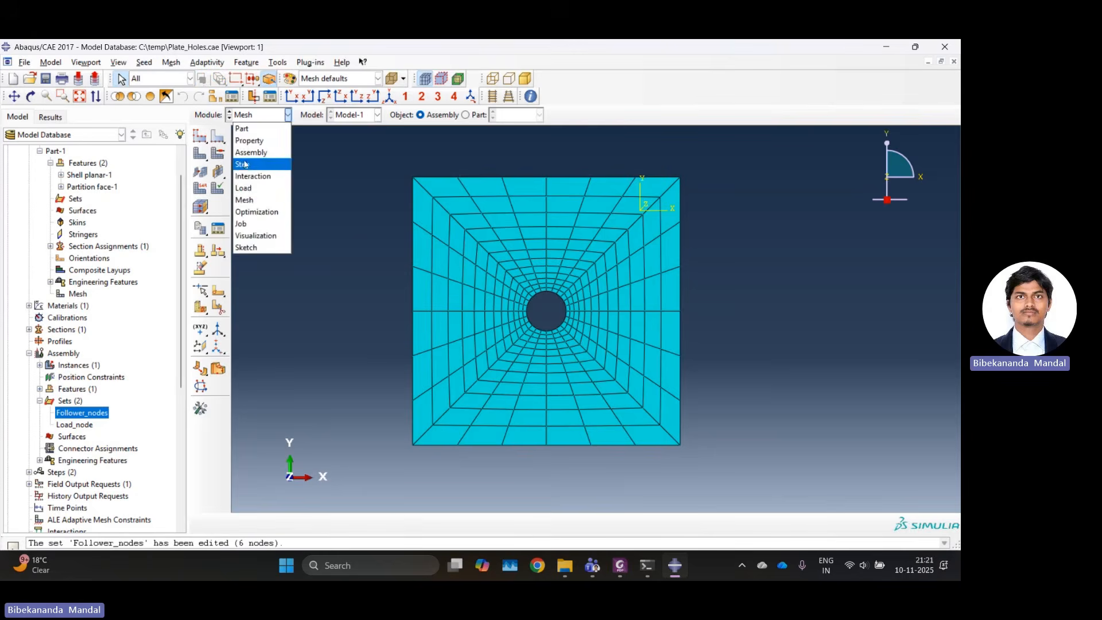
{"action": "left_click", "coordinate": [245, 189]}
{"action": "left_click", "coordinate": [220, 136]}
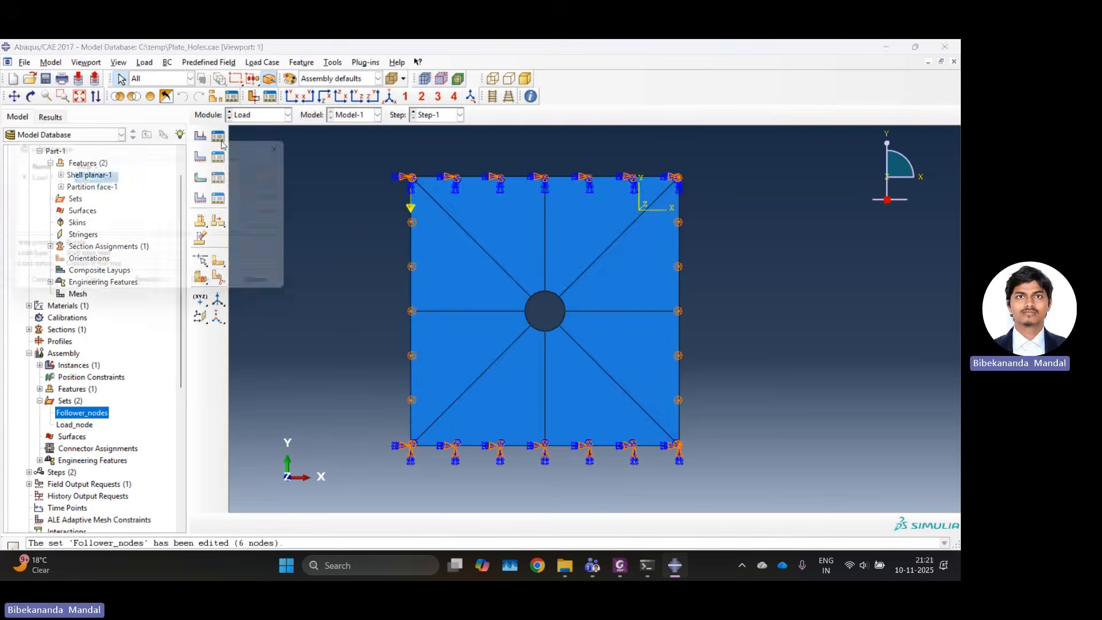
{"action": "left_click", "coordinate": [304, 144]}
Create an analysis job named Hole for Model-1 with the default job settings and submit it.
{"action": "left_click", "coordinate": [258, 115]}
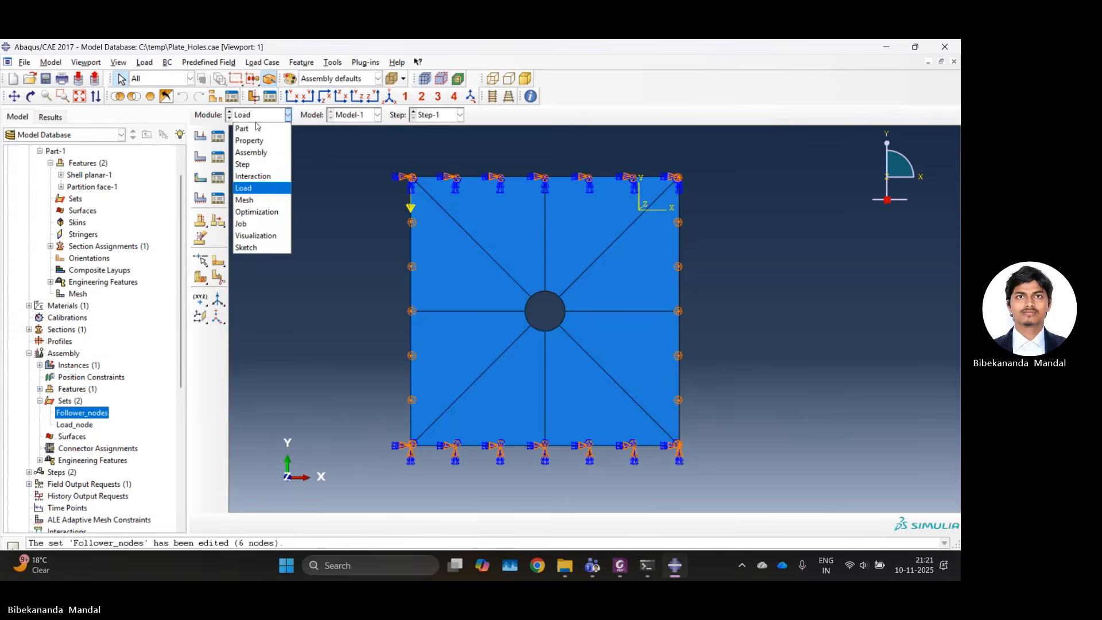
{"action": "left_click", "coordinate": [243, 225]}
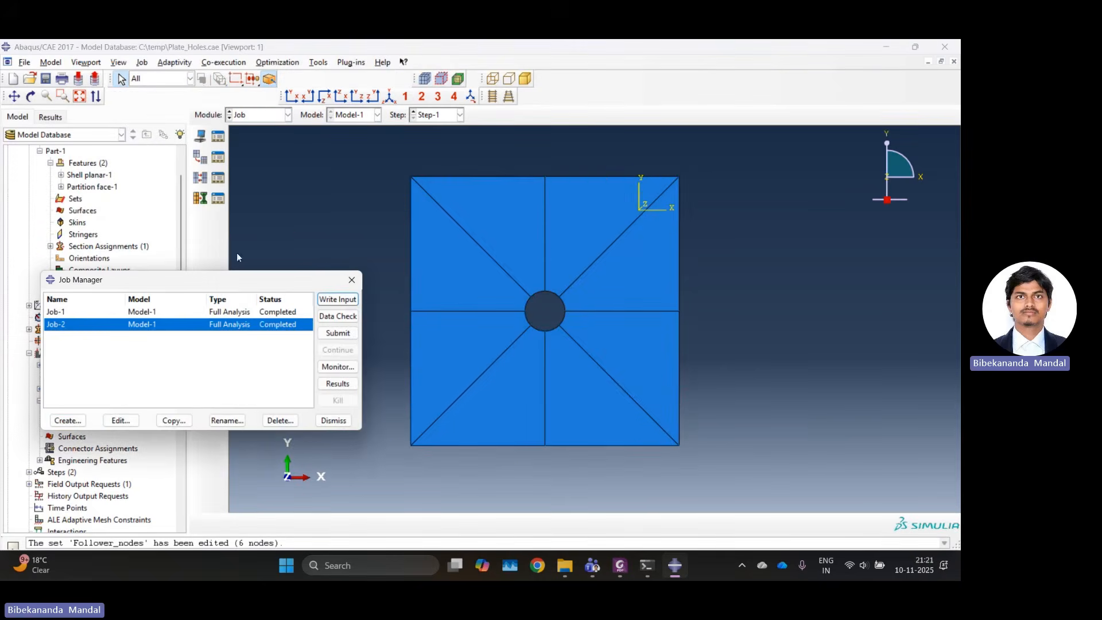
{"action": "left_click", "coordinate": [80, 423]}
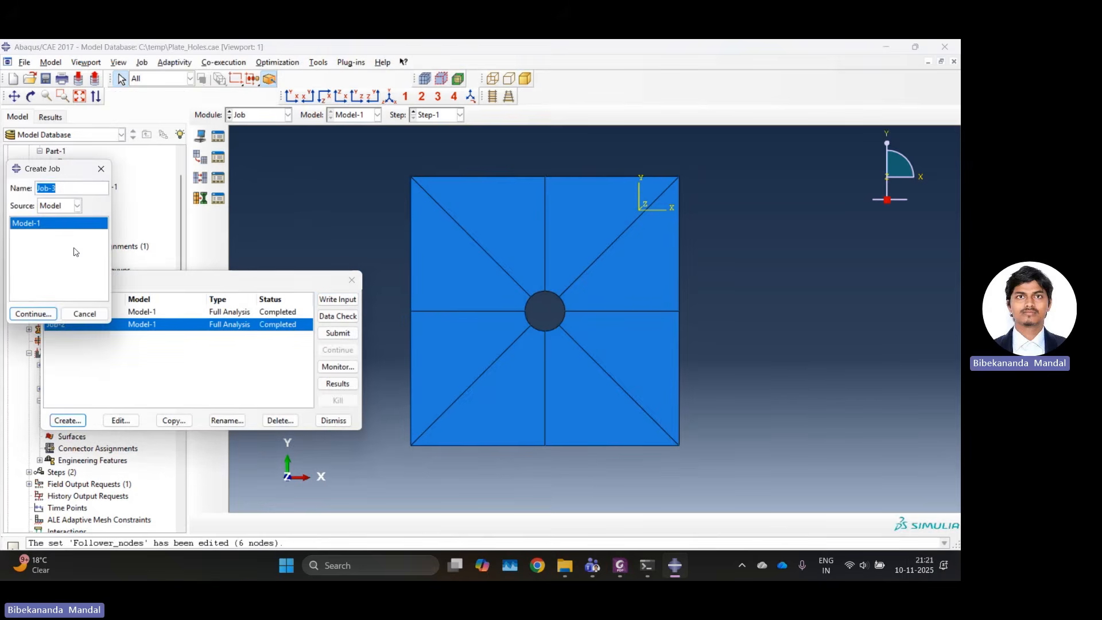
{"action": "type", "text": "Hol"}
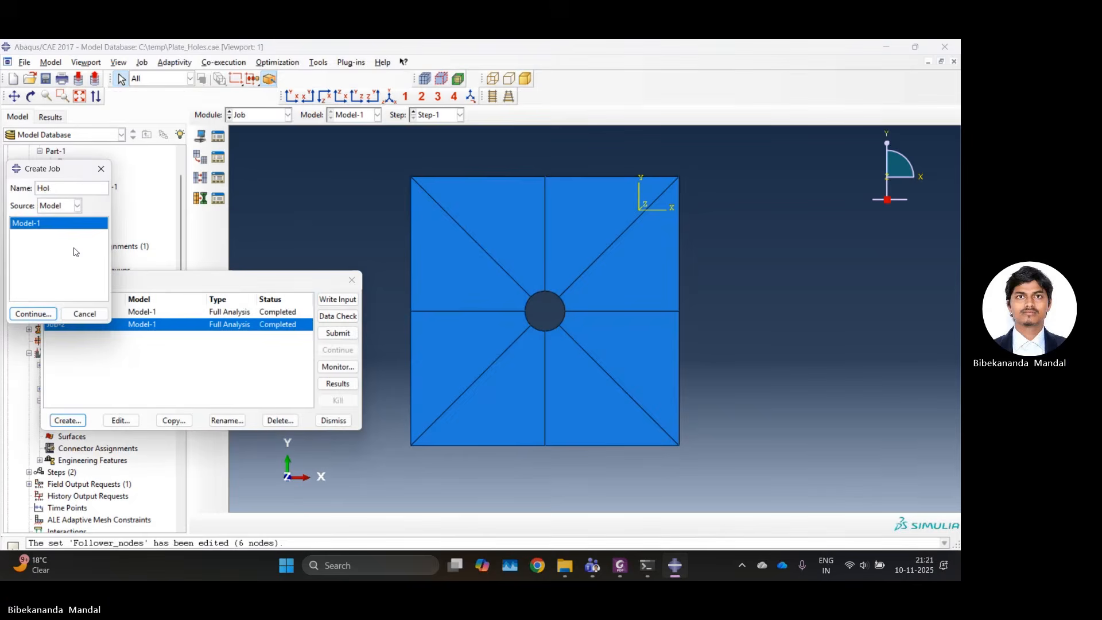
{"action": "type", "text": "es"}
{"action": "key", "text": "BackSpace"}
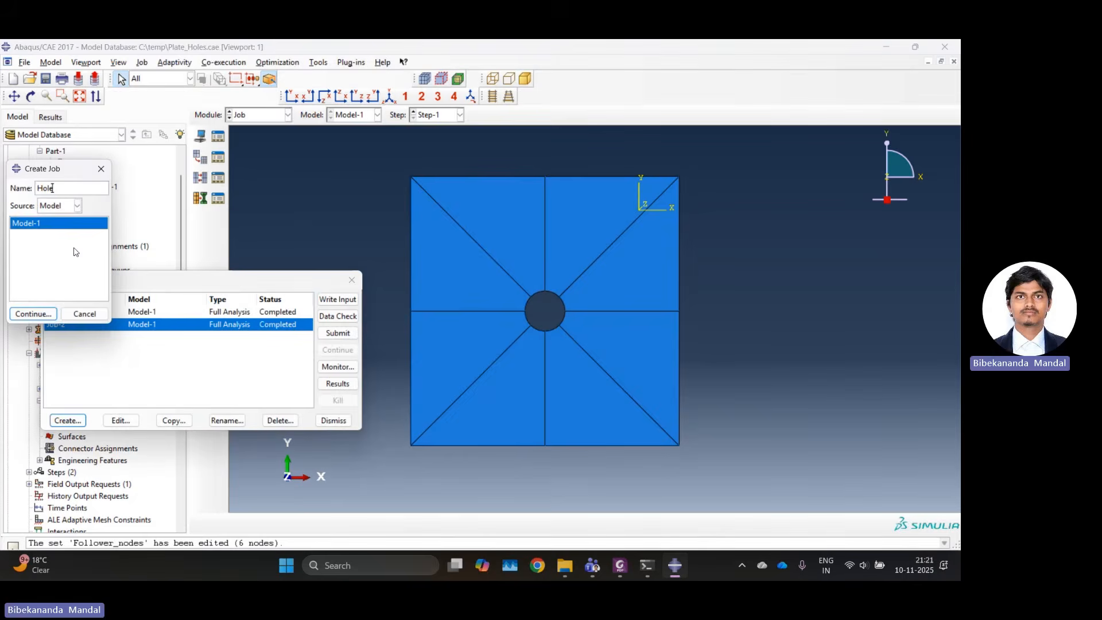
{"action": "left_click", "coordinate": [35, 315]}
{"action": "left_click", "coordinate": [81, 405]}
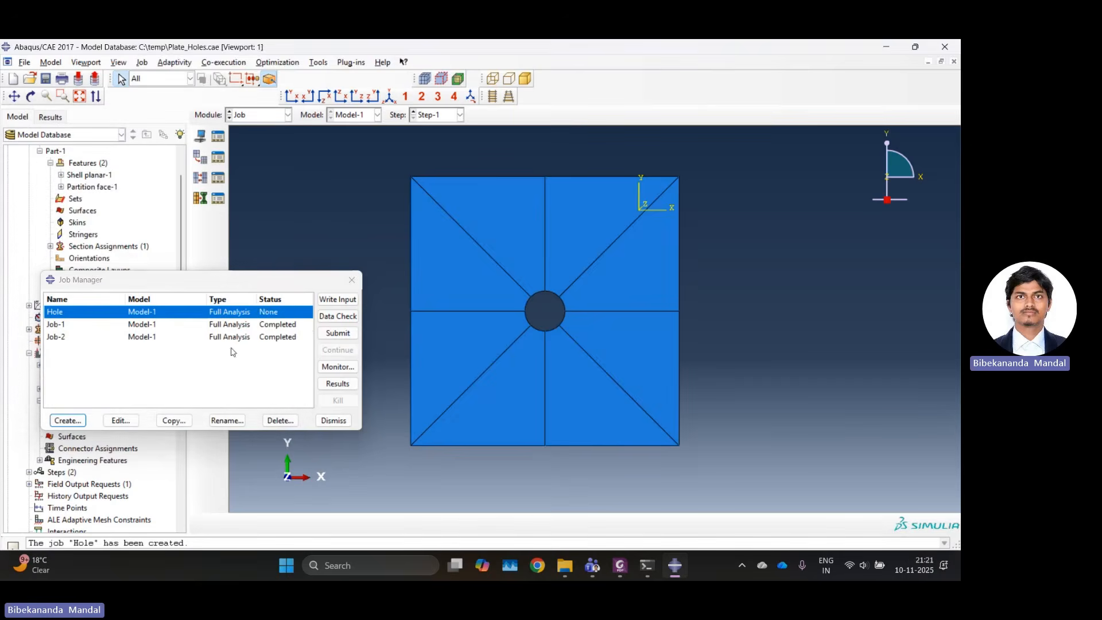
{"action": "left_click", "coordinate": [330, 332]}
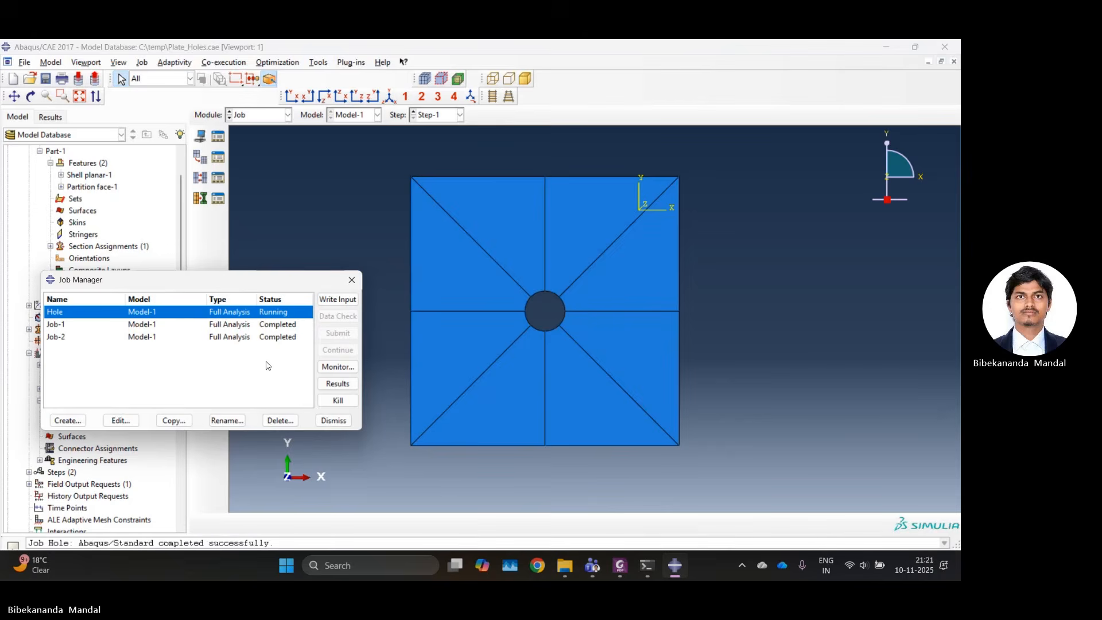
Open the results of the Hole job and plot the displacement magnitude contours on the deformed plate.
{"action": "left_click", "coordinate": [329, 387]}
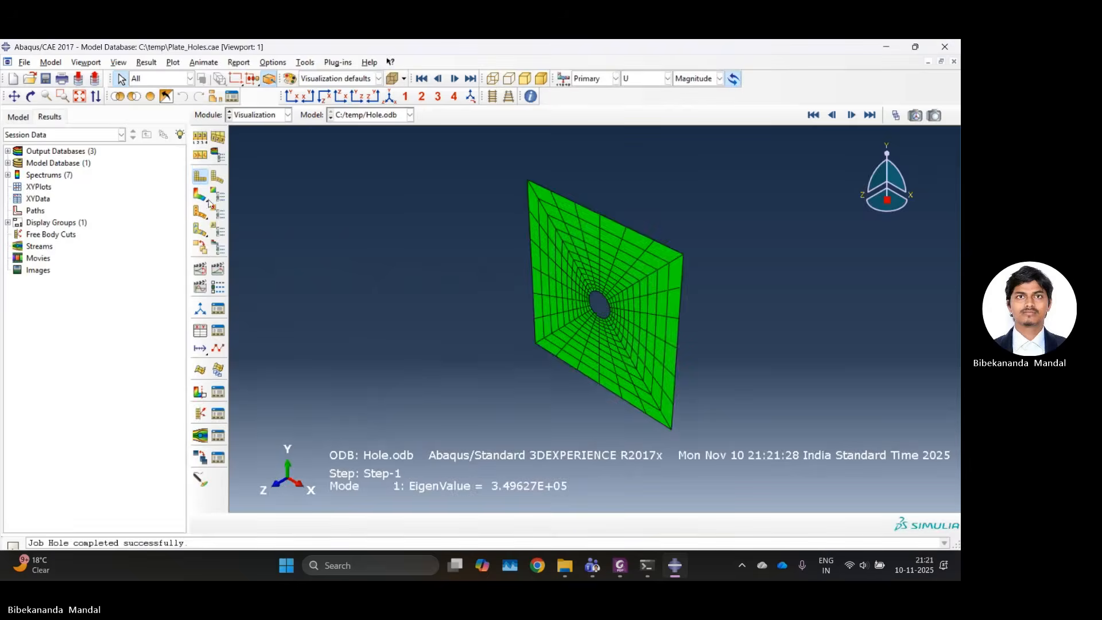
{"action": "left_click", "coordinate": [204, 199]}
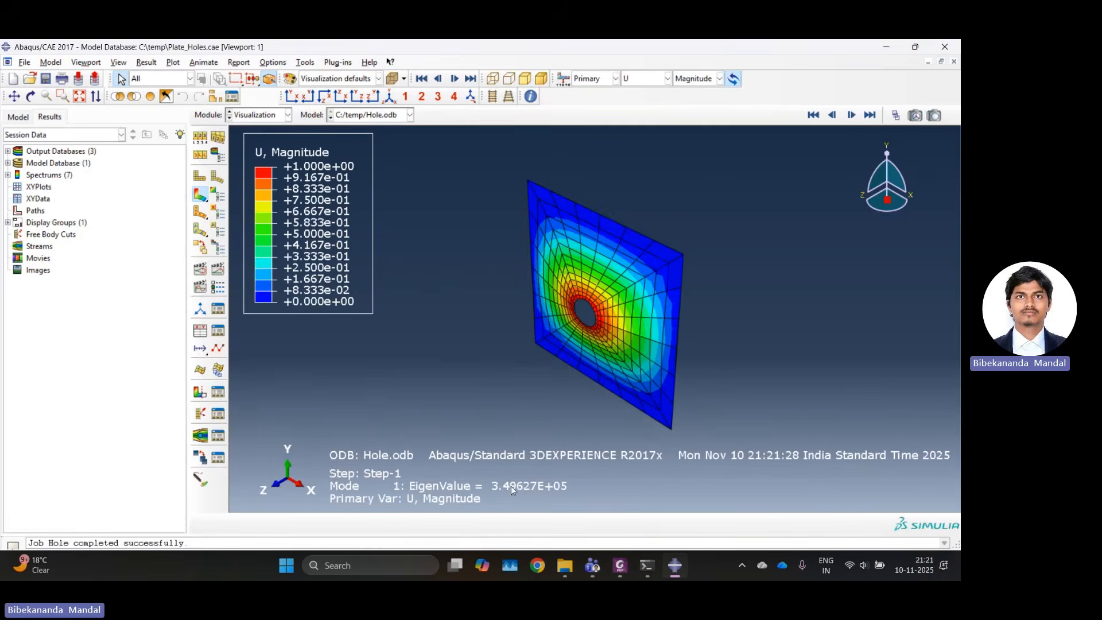
{"action": "scroll", "coordinate": [510, 492], "scroll_direction": "up", "scroll_amount": 4}
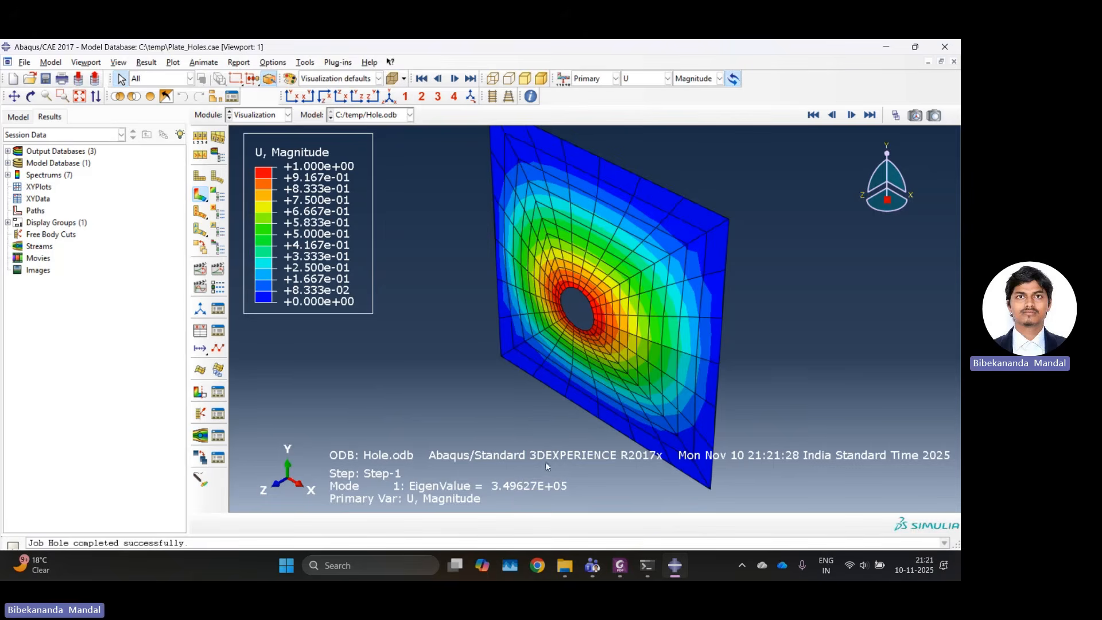
Step forward through the buckling mode shapes of the perforated plate from mode 1 to mode 5.
{"action": "left_click", "coordinate": [851, 115]}
{"action": "left_click", "coordinate": [851, 116]}
{"action": "left_click", "coordinate": [851, 116]}
{"action": "left_click", "coordinate": [851, 115]}
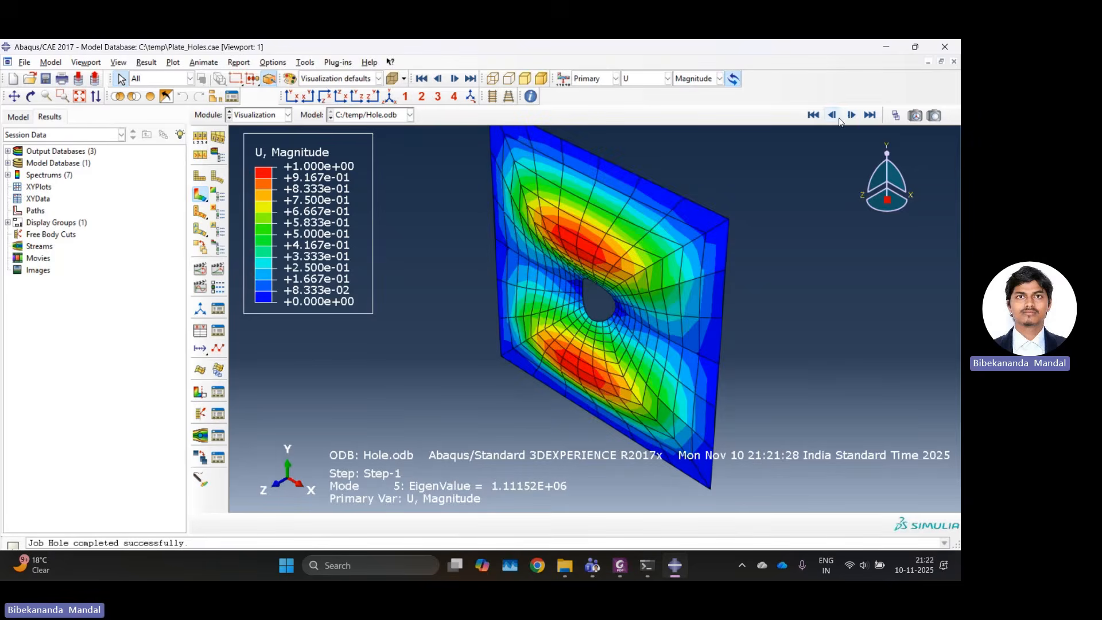